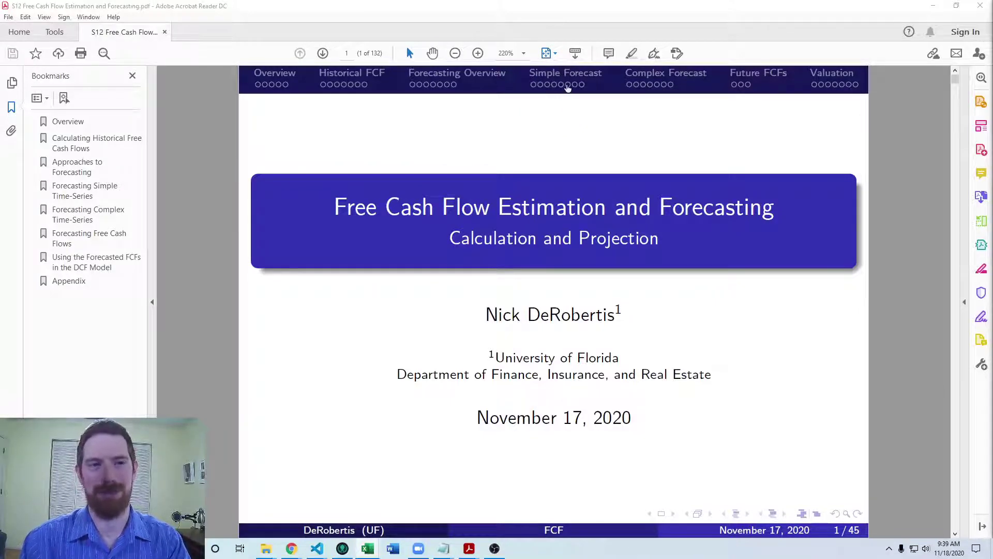
Jump to slide 26, the simple time-series forecasting example for Excel and Python
{"action": "left_click", "coordinate": [567, 86]}
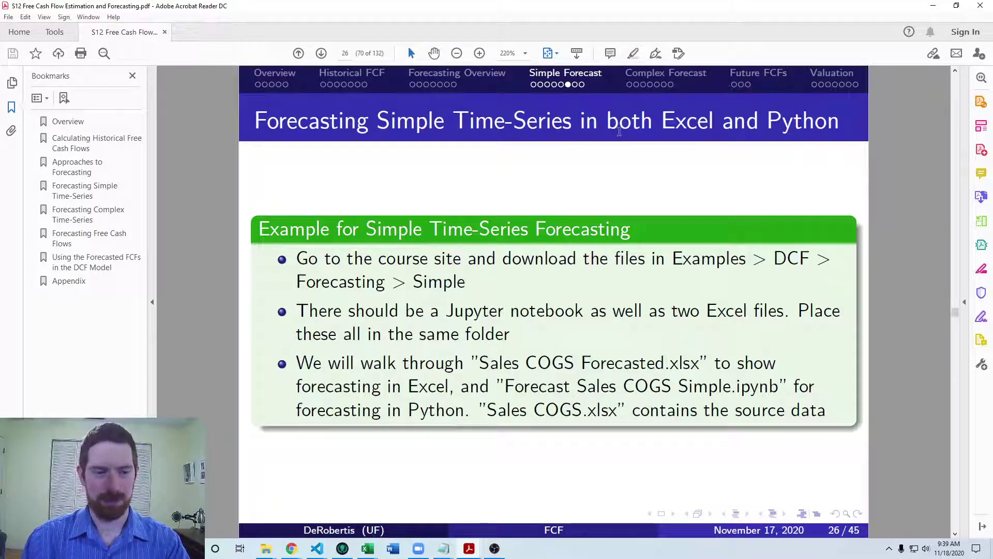
{"action": "left_click", "coordinate": [365, 551]}
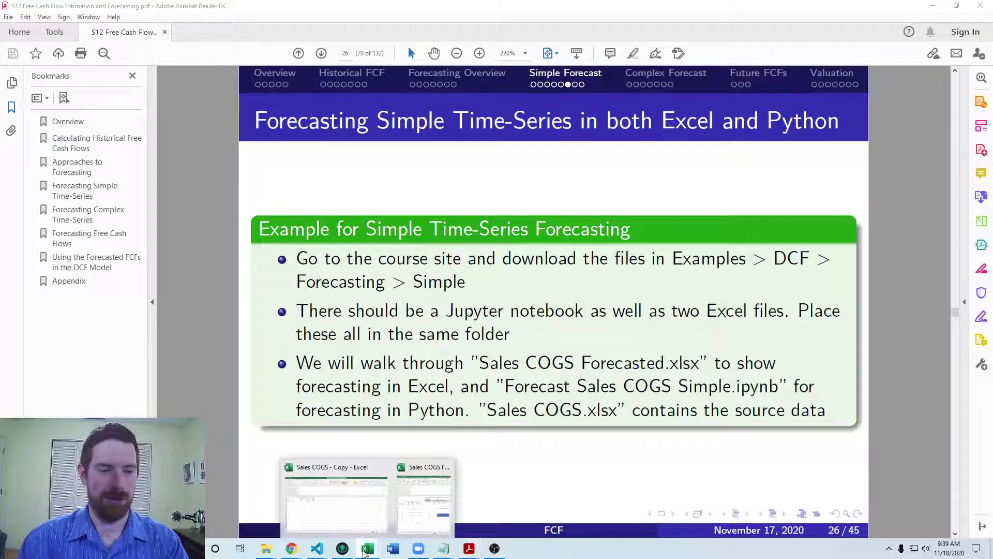
Switch to the Sales COGS - Copy workbook and look over its Sales and COGS figures
{"action": "left_click", "coordinate": [333, 497]}
{"action": "left_click", "coordinate": [216, 233]}
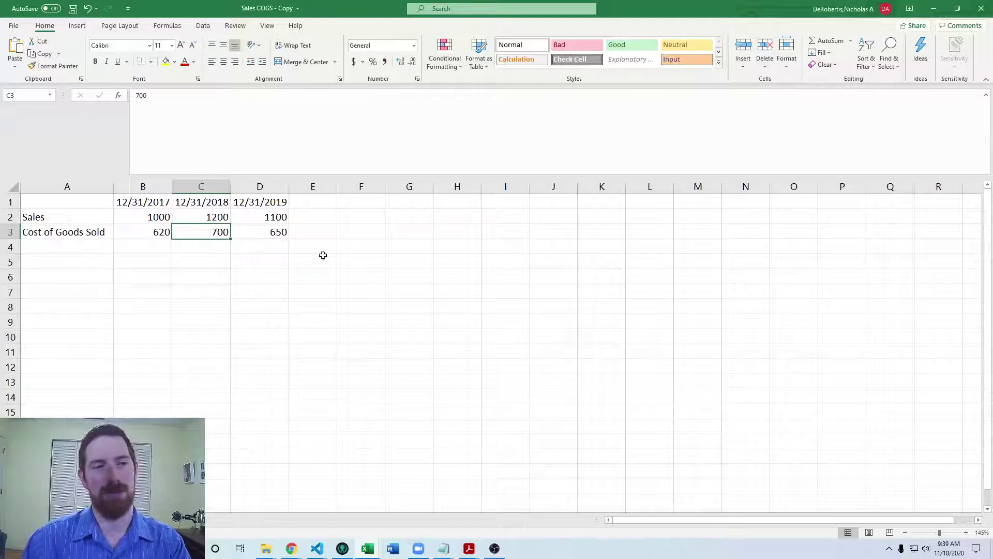
{"action": "left_click", "coordinate": [299, 308]}
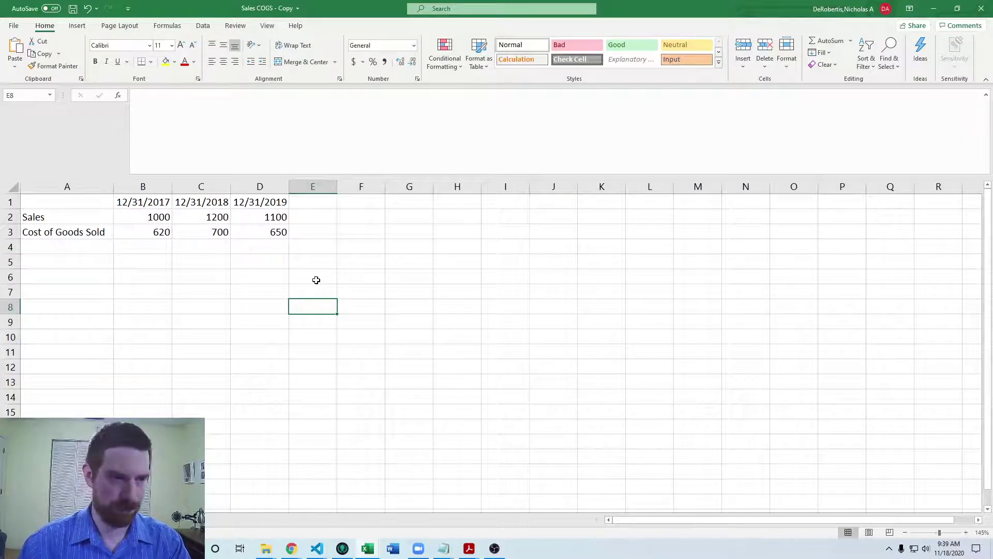
{"action": "left_click", "coordinate": [322, 233]}
{"action": "left_click", "coordinate": [417, 243]}
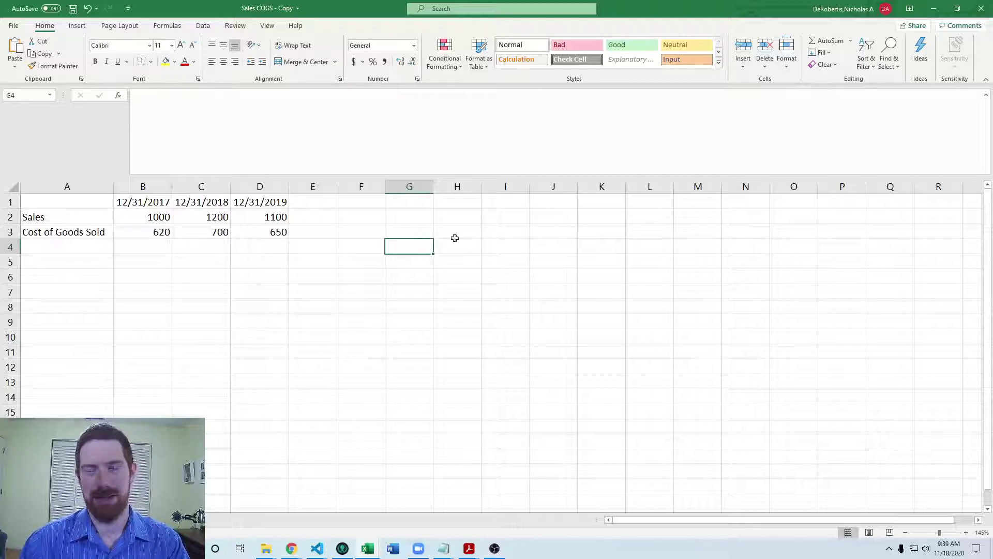
{"action": "left_click", "coordinate": [521, 226]}
{"action": "left_click", "coordinate": [535, 206]}
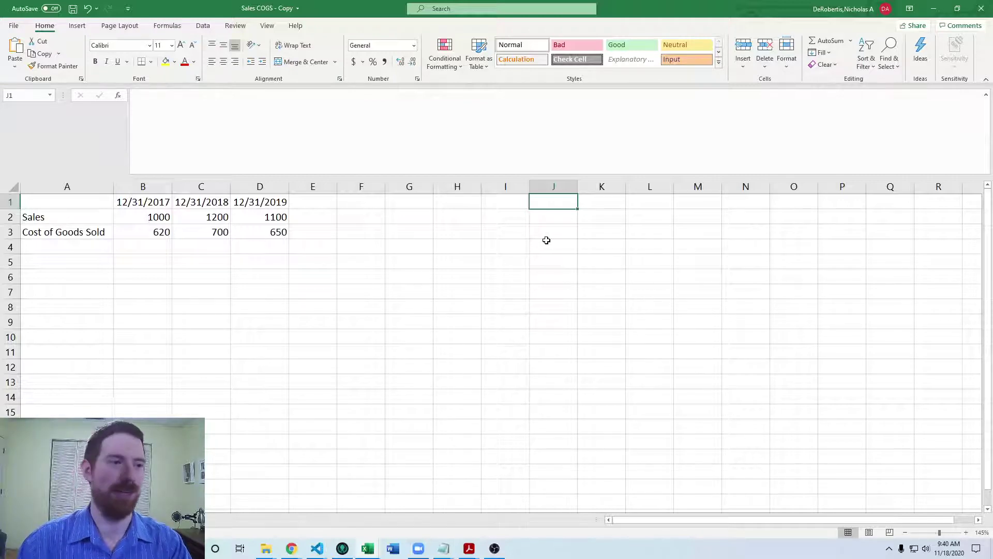
Select the three Cost of Goods Sold values, then pick a cell in row 1
{"action": "left_click_drag", "start_coordinate": [128, 232], "coordinate": [272, 232]}
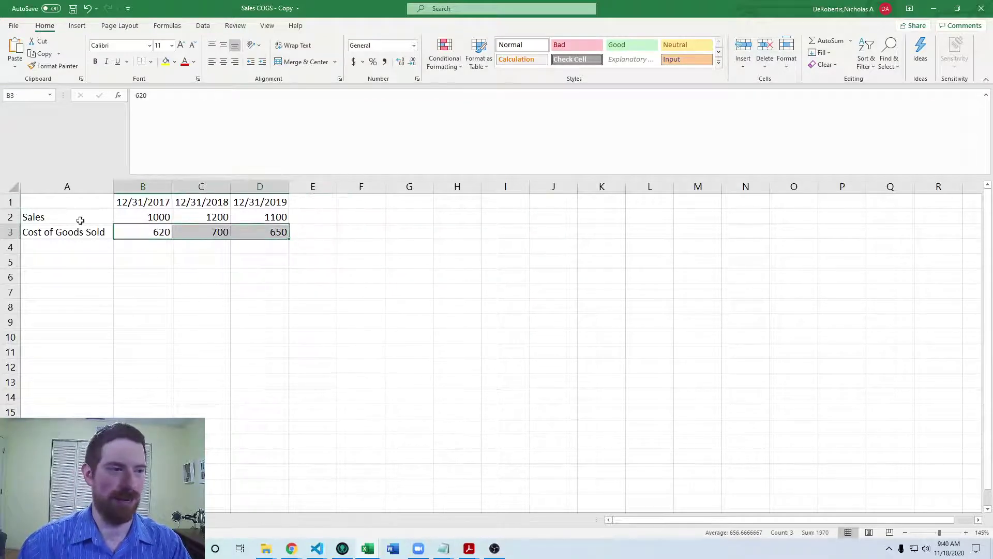
{"action": "left_click", "coordinate": [467, 215]}
{"action": "left_click", "coordinate": [533, 258]}
{"action": "left_click", "coordinate": [533, 227]}
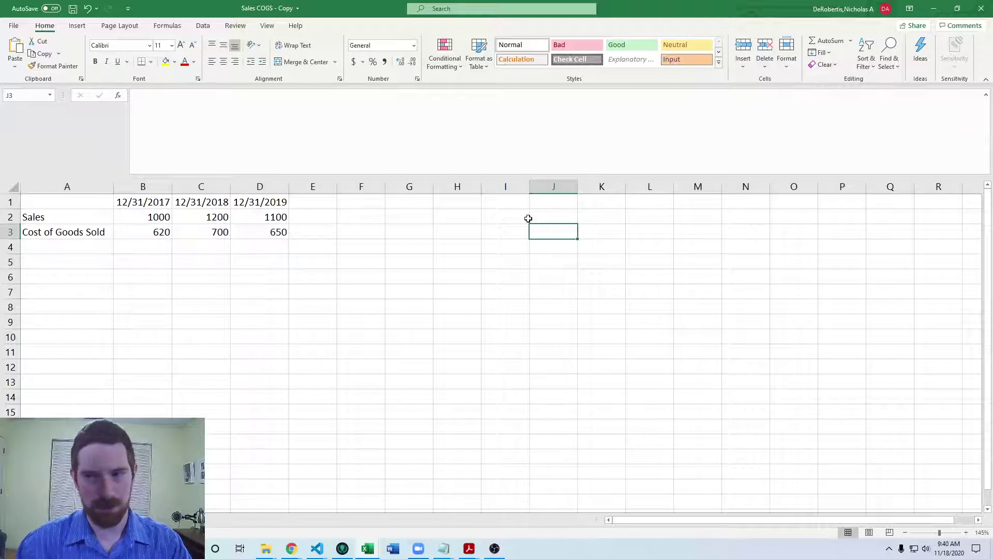
{"action": "left_click", "coordinate": [460, 203]}
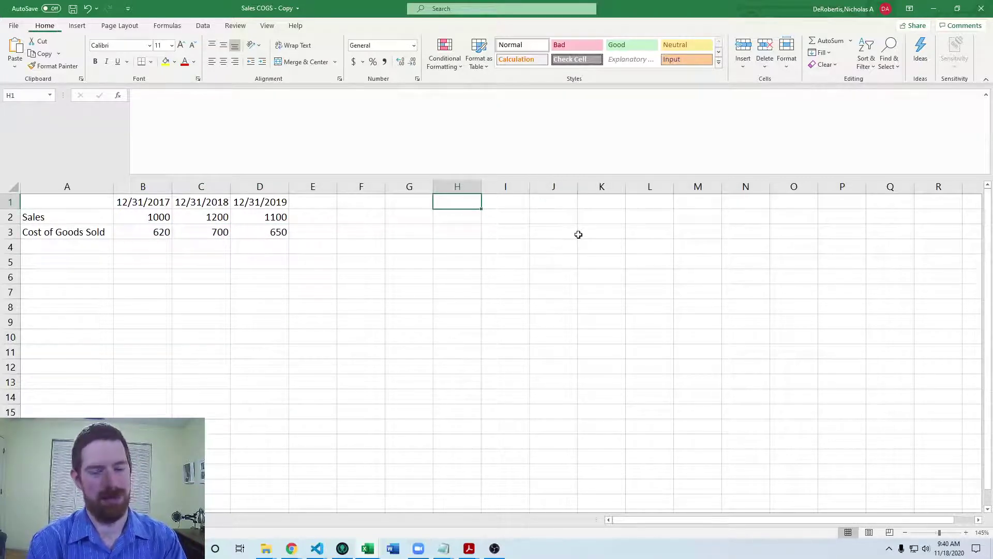
Insert four blank rows above the data with Alt+H, I, R
{"action": "key", "text": "alt+h"}
{"action": "key", "text": "i"}
{"action": "key", "text": "r"}
{"action": "key", "text": "alt+h"}
{"action": "key", "text": "i"}
{"action": "key", "text": "r"}
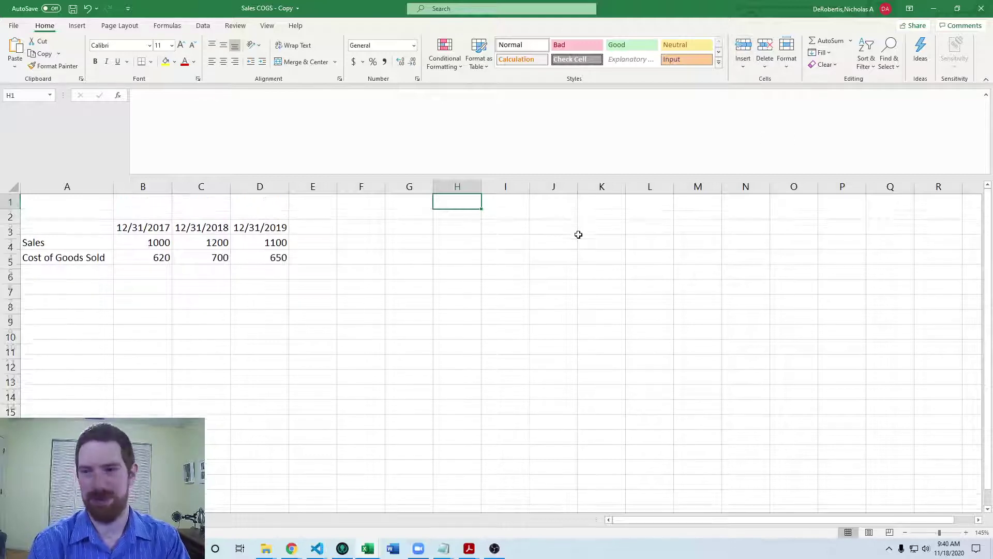
{"action": "key", "text": "alt+h"}
{"action": "key", "text": "i"}
{"action": "key", "text": "r"}
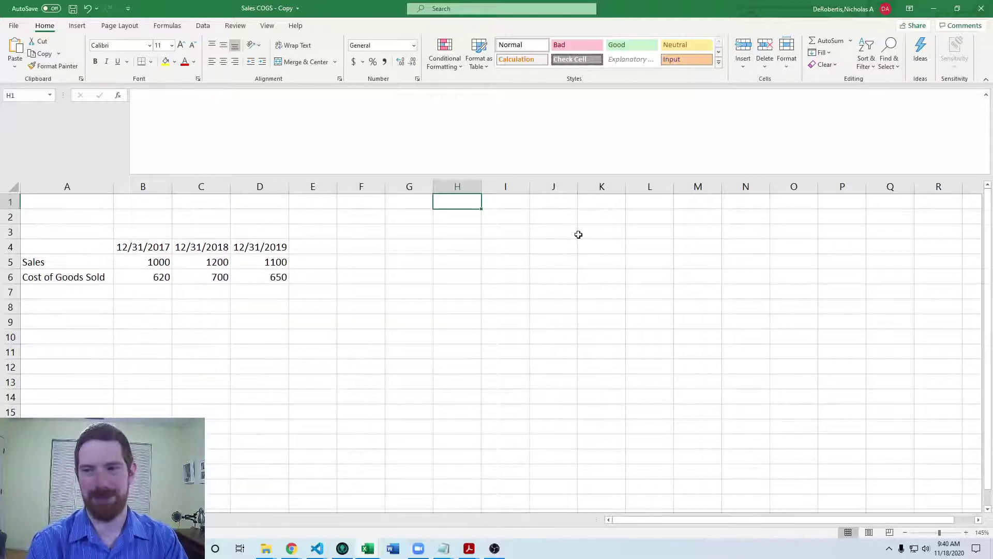
{"action": "key", "text": "alt+h"}
{"action": "key", "text": "i"}
{"action": "key", "text": "r"}
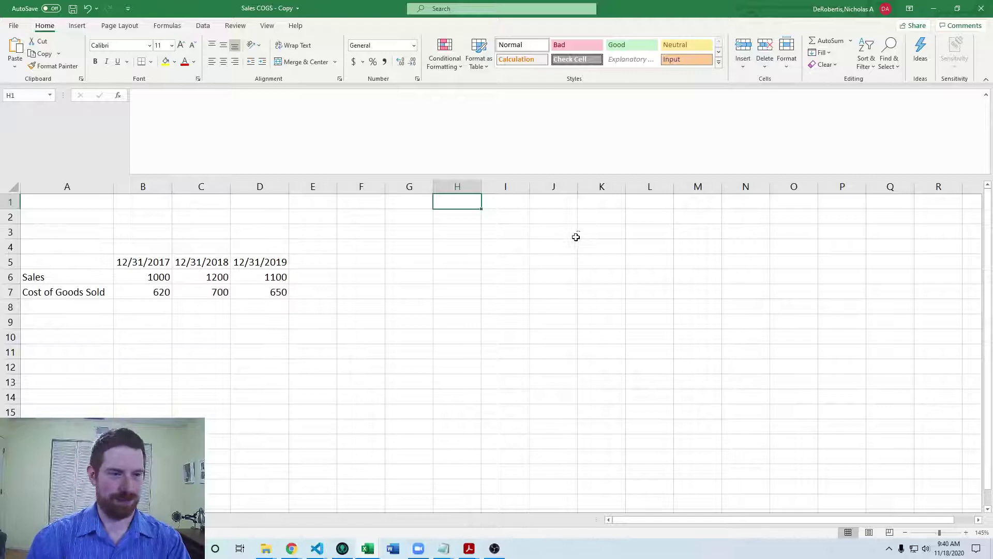
{"action": "key", "text": "Down"}
{"action": "key", "text": "Down"}
{"action": "key", "text": "Down"}
Label F3 'Sales Method' and F4 'COGS Method', then autofit column F
{"action": "left_click", "coordinate": [373, 226]}
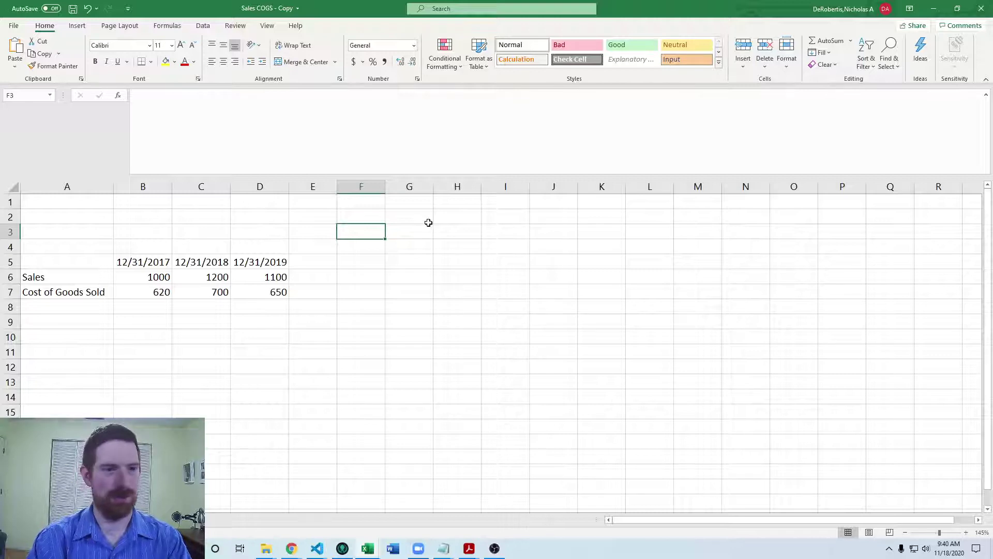
{"action": "type", "text": "Sales "}
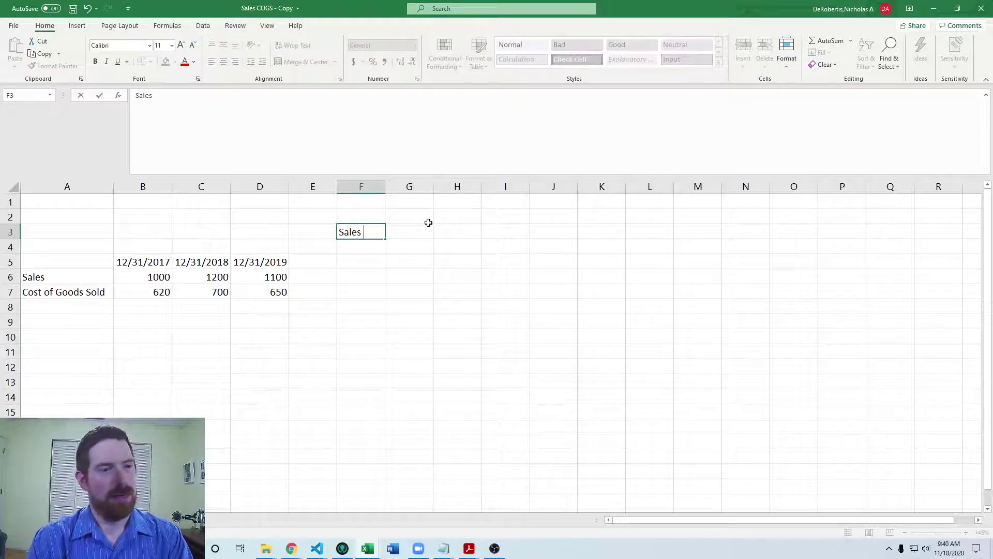
{"action": "type", "text": "Method"}
{"action": "key", "text": "Return"}
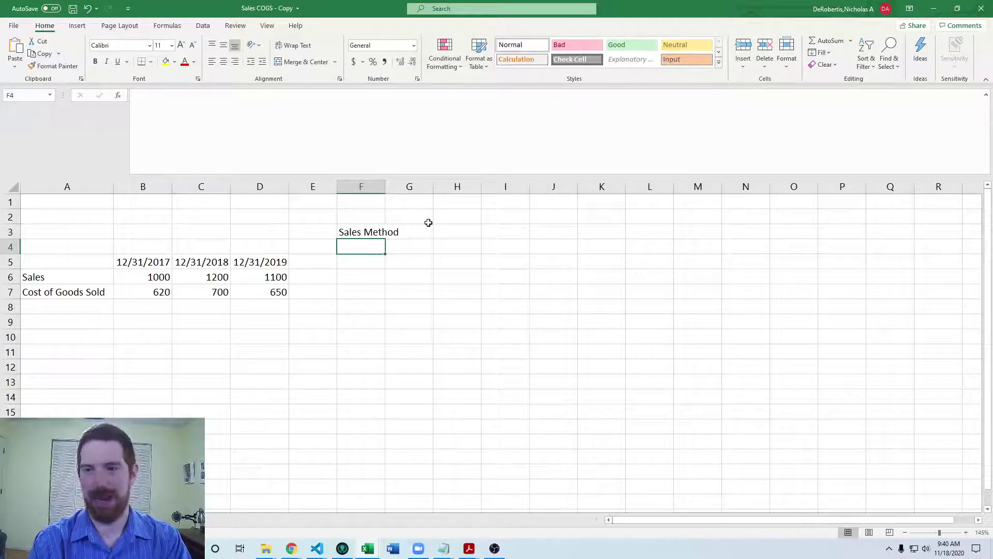
{"action": "type", "text": "COGS Metohd"}
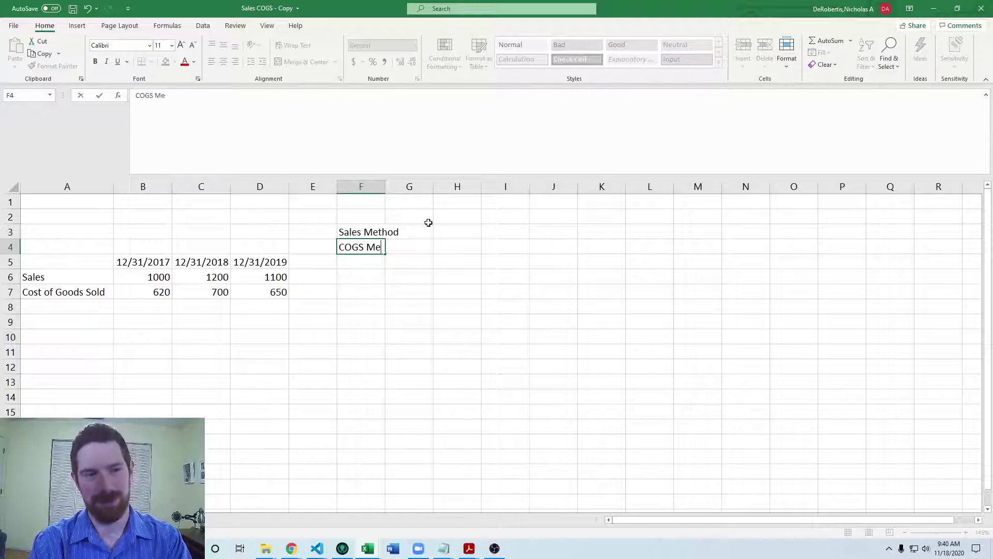
{"action": "key", "text": "BackSpace"}
{"action": "key", "text": "BackSpace"}
{"action": "key", "text": "BackSpace"}
{"action": "type", "text": "hods"}
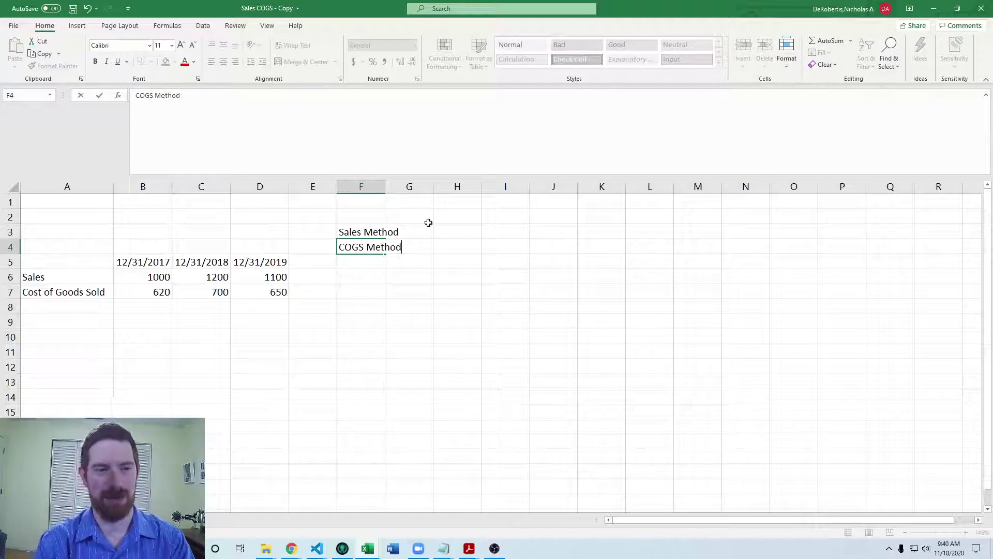
{"action": "key", "text": "Return"}
{"action": "double_click", "coordinate": [384, 187]}
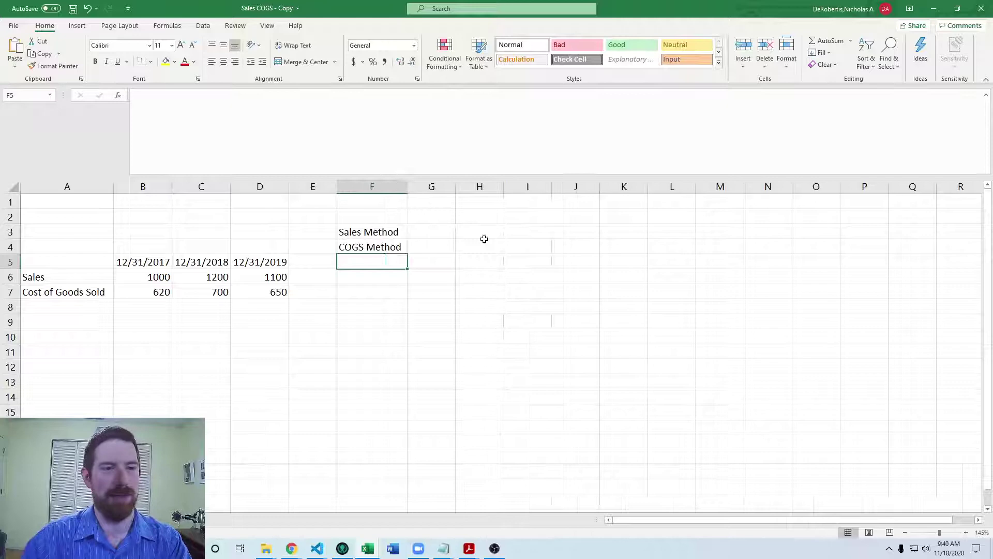
Enter Trend, CAGR, Average and Recent across G3:J3
{"action": "left_click", "coordinate": [420, 227]}
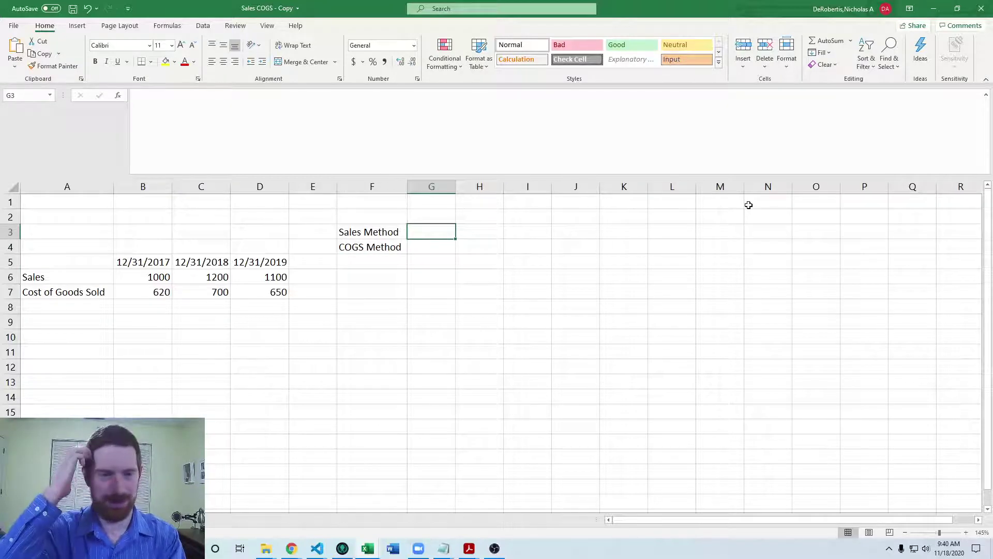
{"action": "type", "text": "T"}
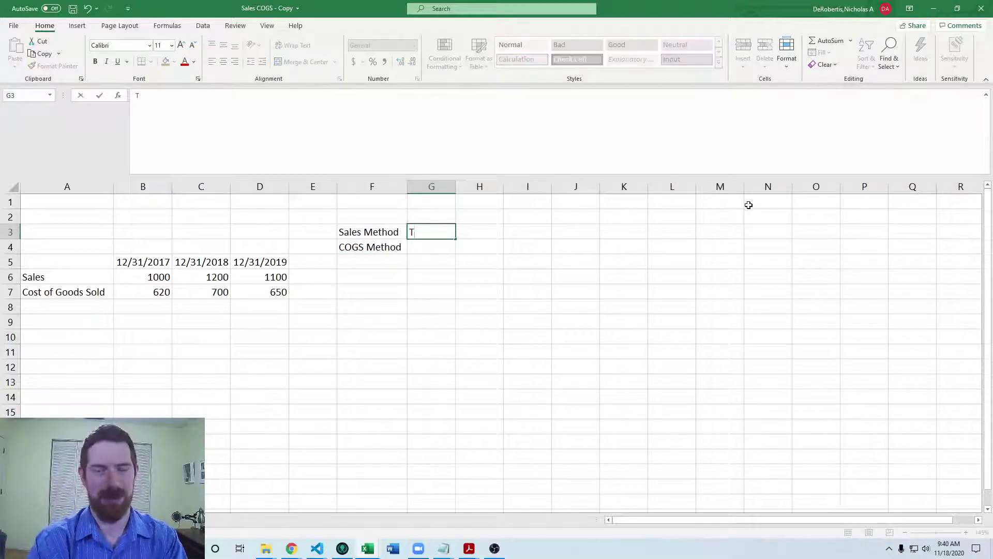
{"action": "key", "text": "BackSpace"}
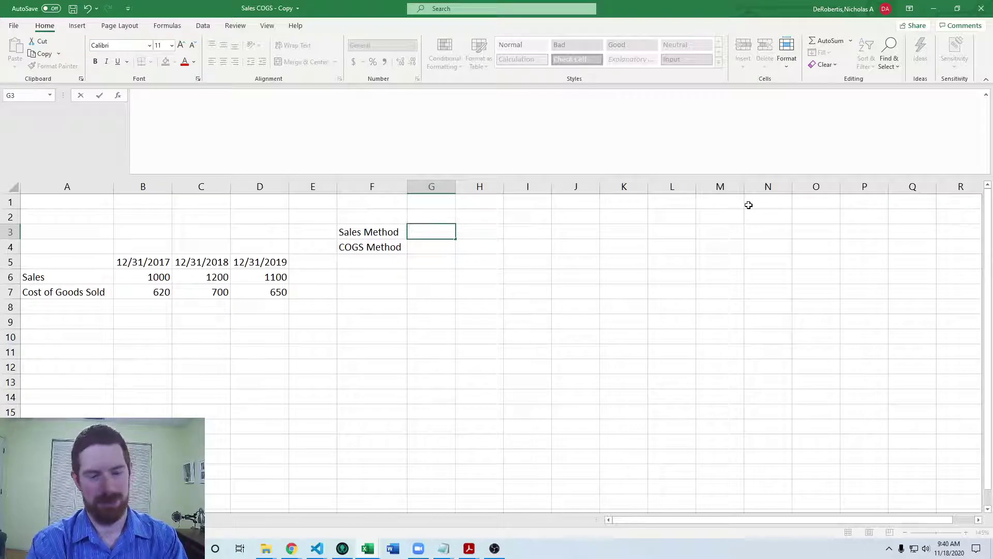
{"action": "type", "text": "Trend"}
{"action": "key", "text": "Tab"}
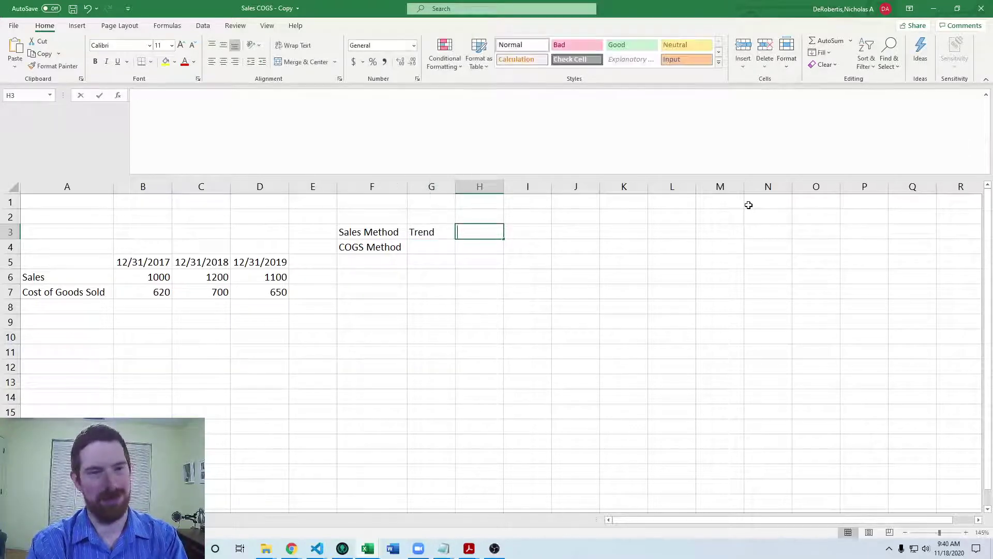
{"action": "type", "text": "CAGR"}
{"action": "key", "text": "Tab"}
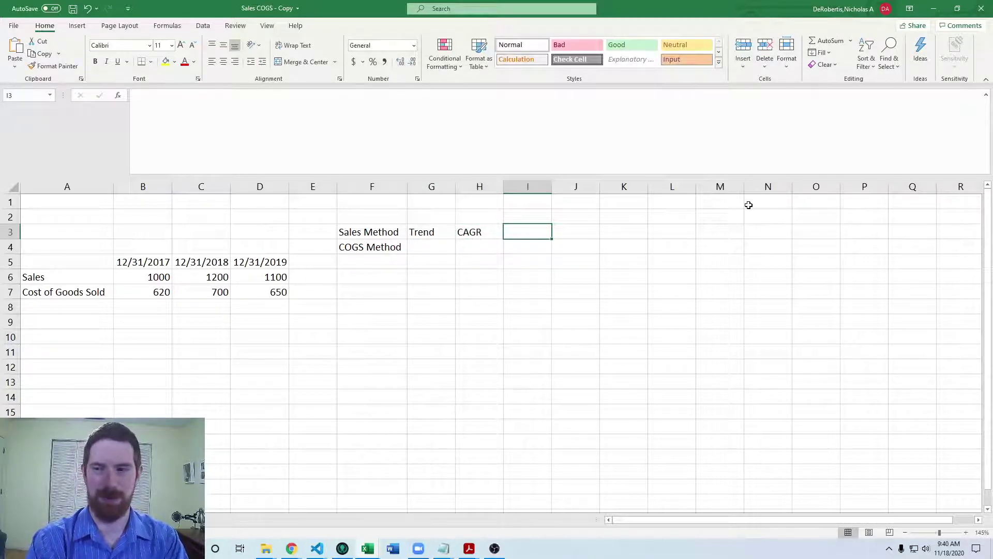
{"action": "type", "text": "Average"}
{"action": "key", "text": "Tab"}
{"action": "key", "text": "F2"}
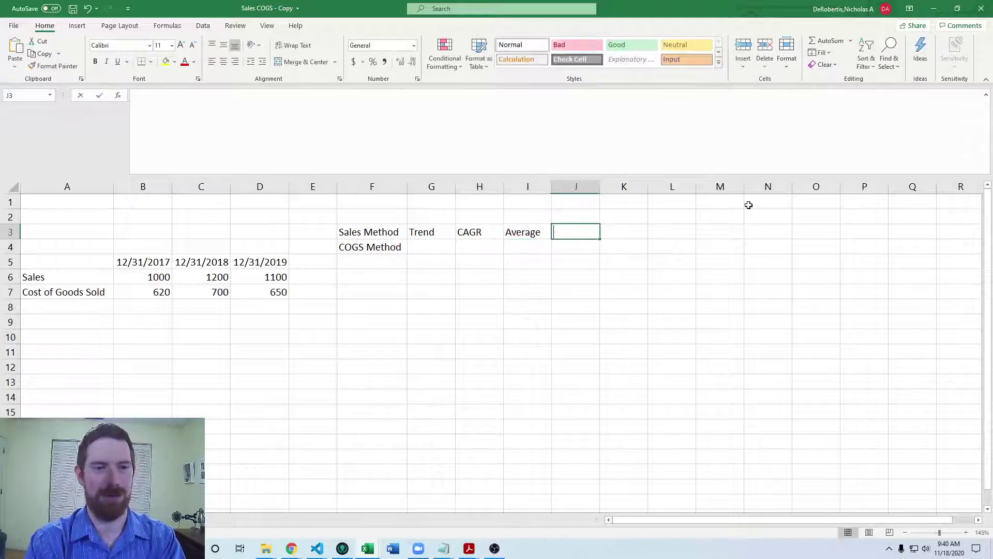
{"action": "type", "text": "Recent"}
{"action": "key", "text": "Return"}
Copy the four method names from G3:J3 into G4:J4
{"action": "key", "text": "Up"}
{"action": "key", "text": "shift+Right"}
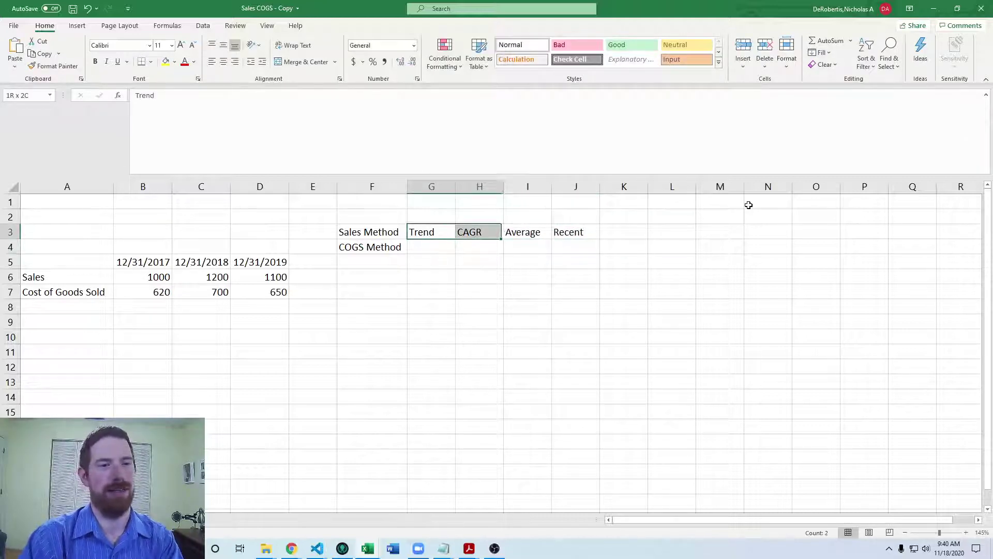
{"action": "key", "text": "shift+Right"}
{"action": "key", "text": "shift+Right"}
{"action": "key", "text": "ctrl+c"}
{"action": "key", "text": "Down"}
{"action": "key", "text": "ctrl+v"}
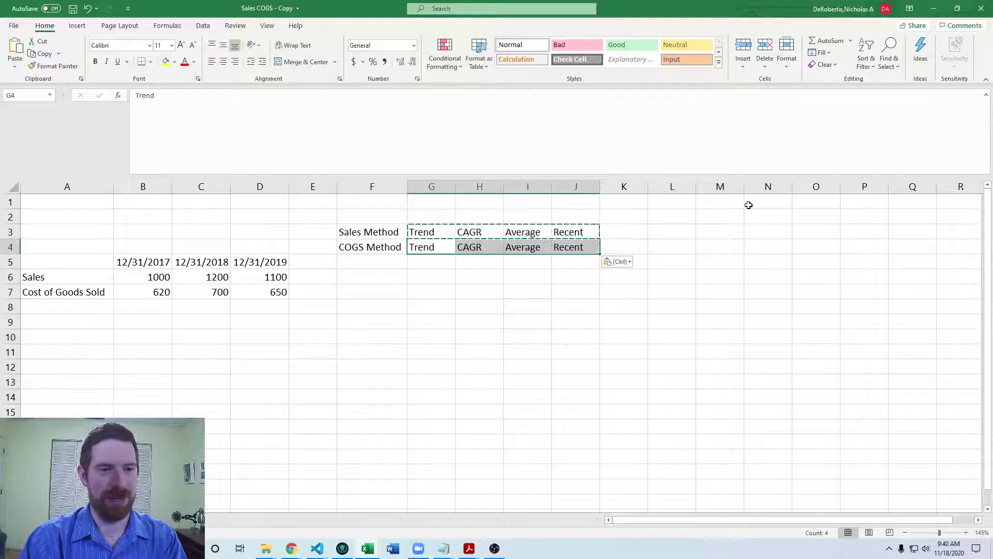
{"action": "key", "text": "Escape"}
{"action": "key", "text": "Down"}
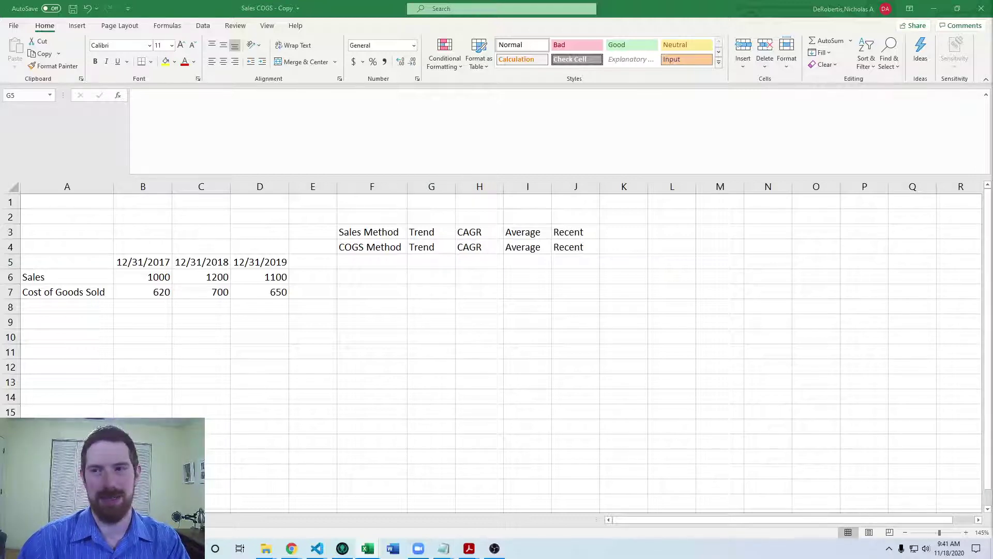
{"action": "left_click", "coordinate": [429, 262]}
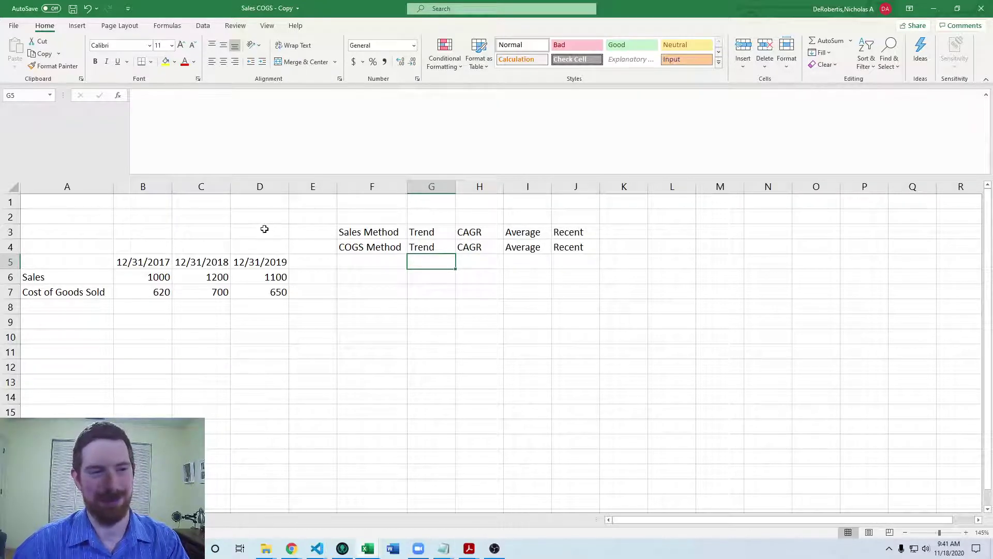
{"action": "left_click", "coordinate": [78, 250]}
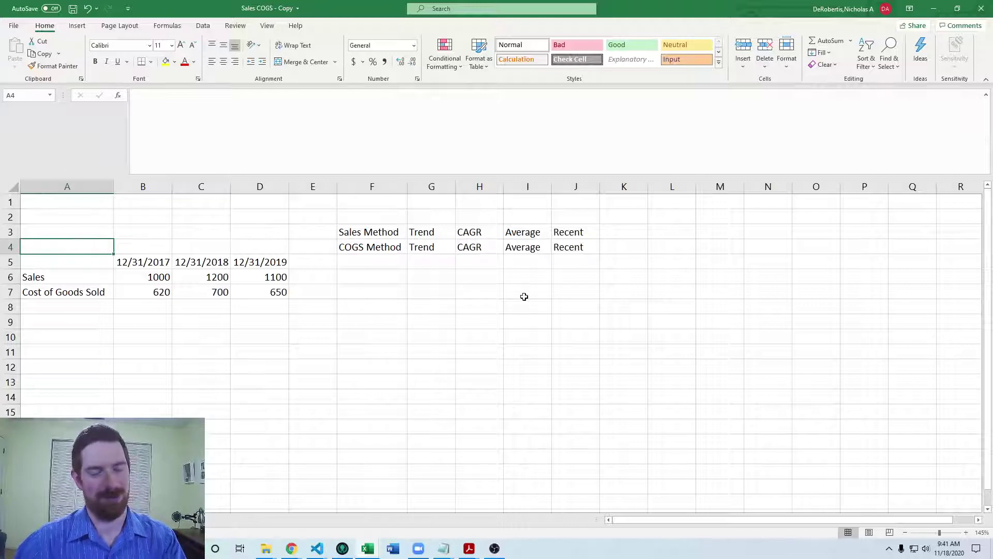
{"action": "type", "text": "t"}
{"action": "key", "text": "Tab"}
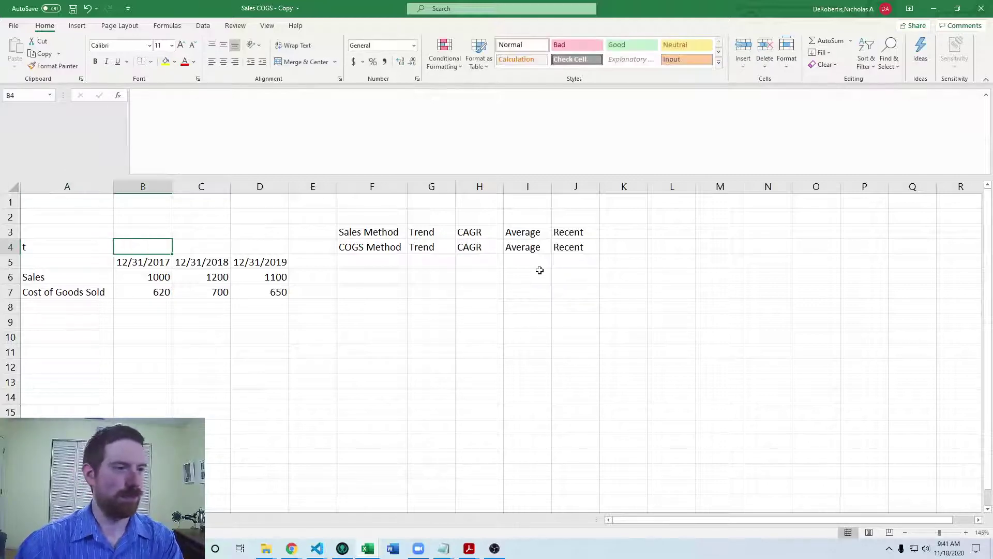
{"action": "type", "text": "0"}
{"action": "key", "text": "Tab"}
{"action": "type", "text": "1"}
{"action": "key", "text": "Tab"}
{"action": "type", "text": "2"}
{"action": "key", "text": "Tab"}
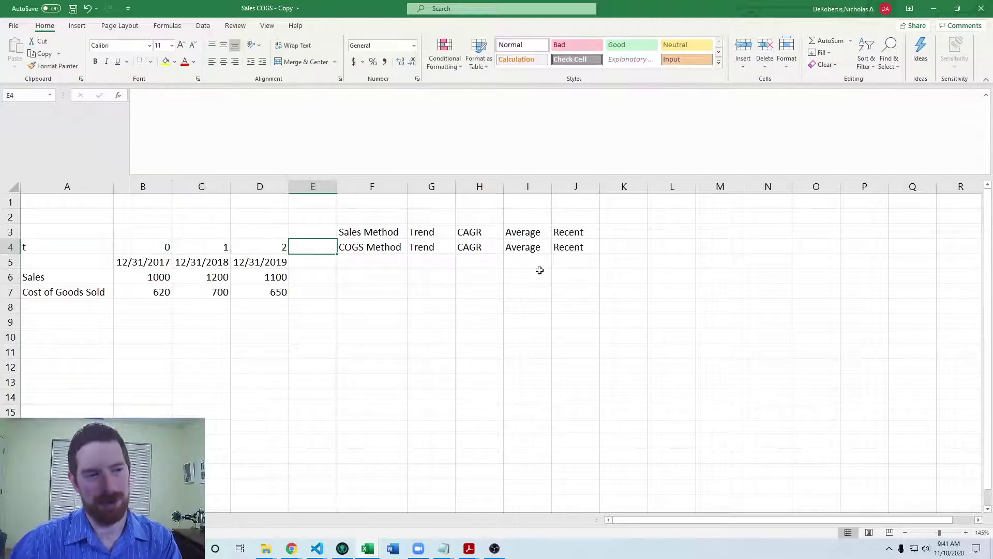
{"action": "key", "text": "Left"}
{"action": "key", "text": "Left"}
{"action": "key", "text": "Left"}
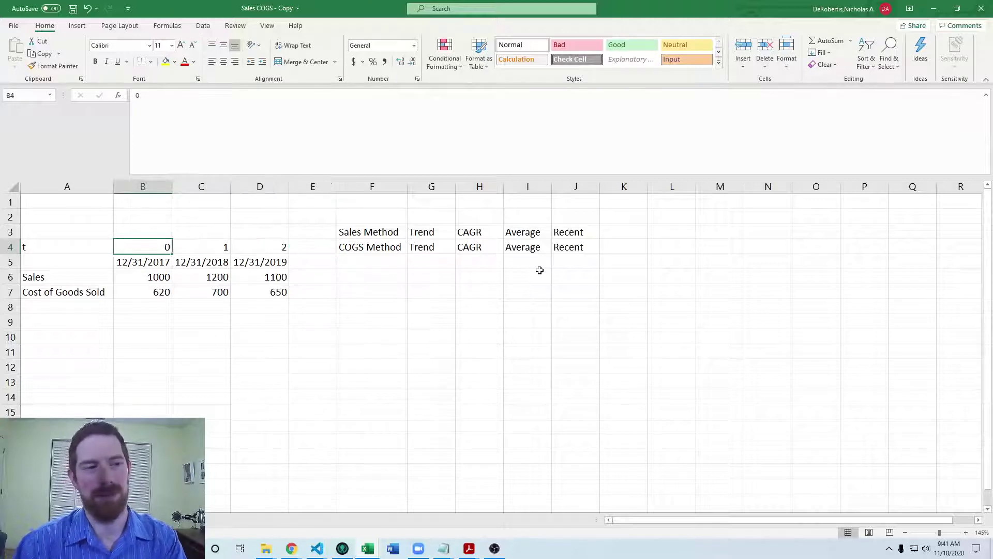
{"action": "key", "text": "Right"}
{"action": "key", "text": "Left"}
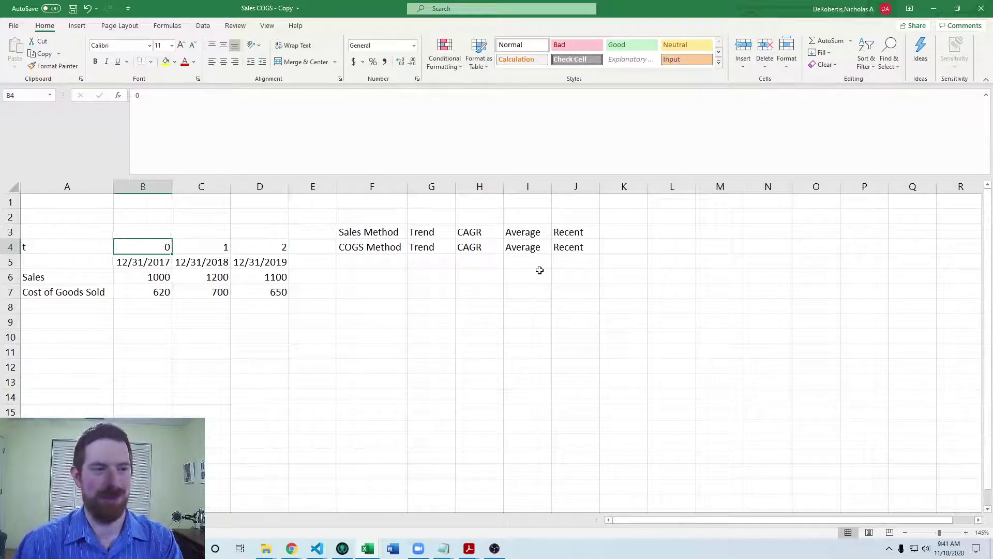
{"action": "key", "text": "Down"}
{"action": "key", "text": "Up"}
{"action": "key", "text": "Right"}
{"action": "key", "text": "Right"}
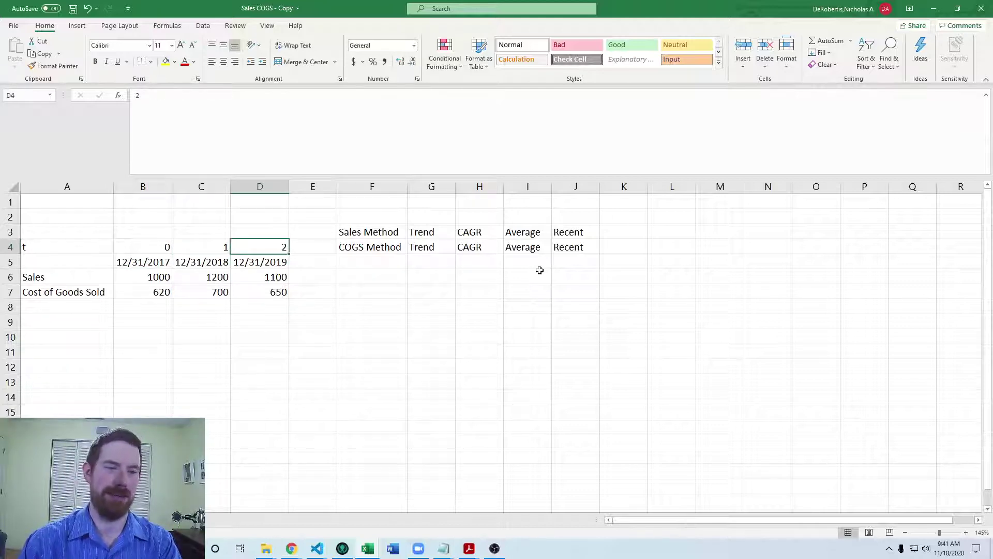
{"action": "key", "text": "Left"}
{"action": "key", "text": "Left"}
{"action": "key", "text": "Right"}
{"action": "key", "text": "Right"}
{"action": "key", "text": "Left"}
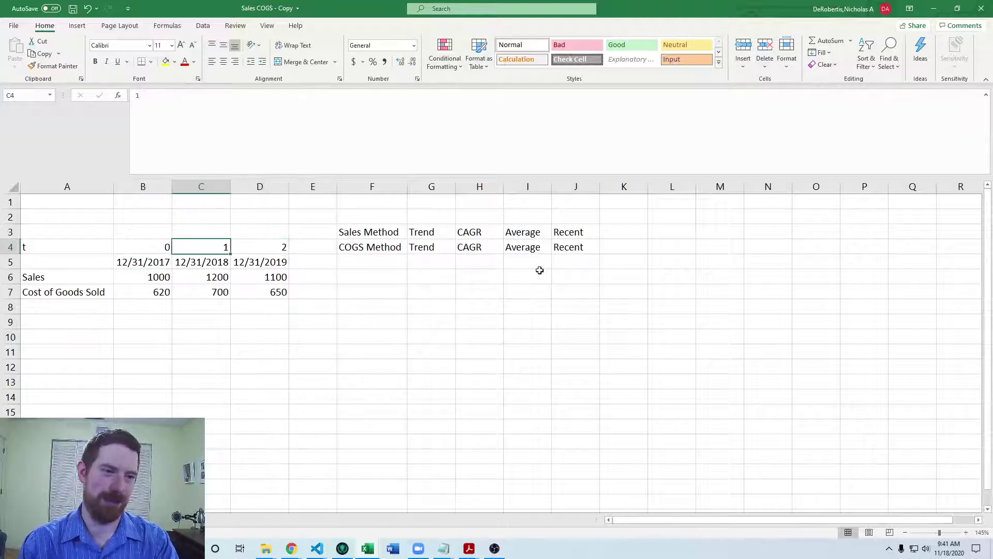
{"action": "key", "text": "Left"}
{"action": "key", "text": "Right"}
{"action": "key", "text": "Right"}
{"action": "key", "text": "Right"}
{"action": "key", "text": "Left"}
{"action": "key", "text": "Left"}
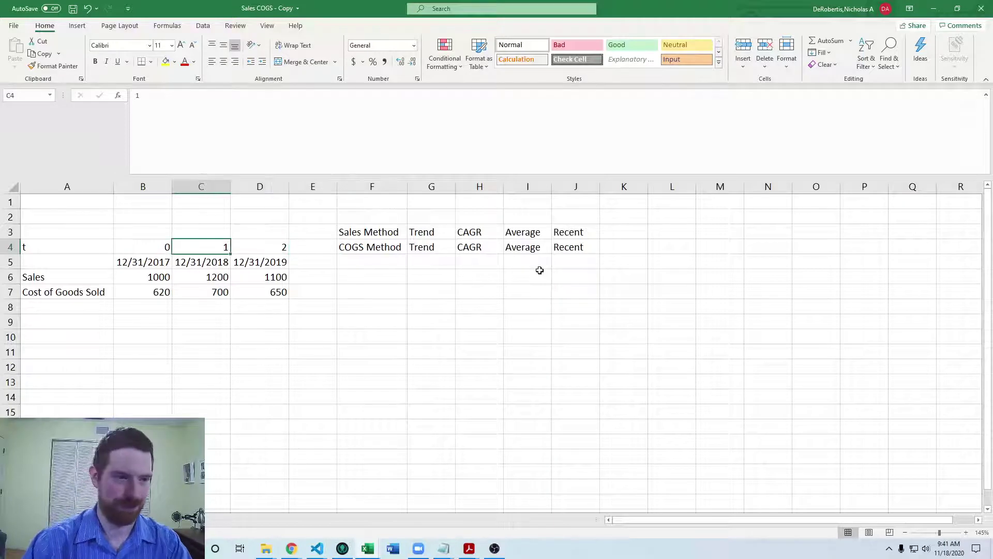
{"action": "key", "text": "Left"}
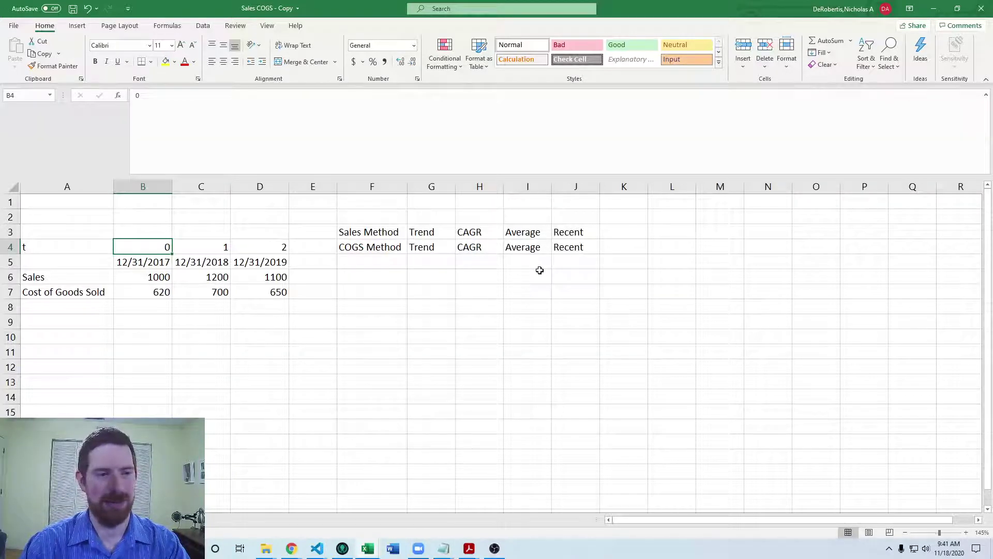
Move to F5 and label the row 'Sales'
{"action": "key", "text": "Down"}
{"action": "key", "text": "Down"}
{"action": "key", "text": "Down"}
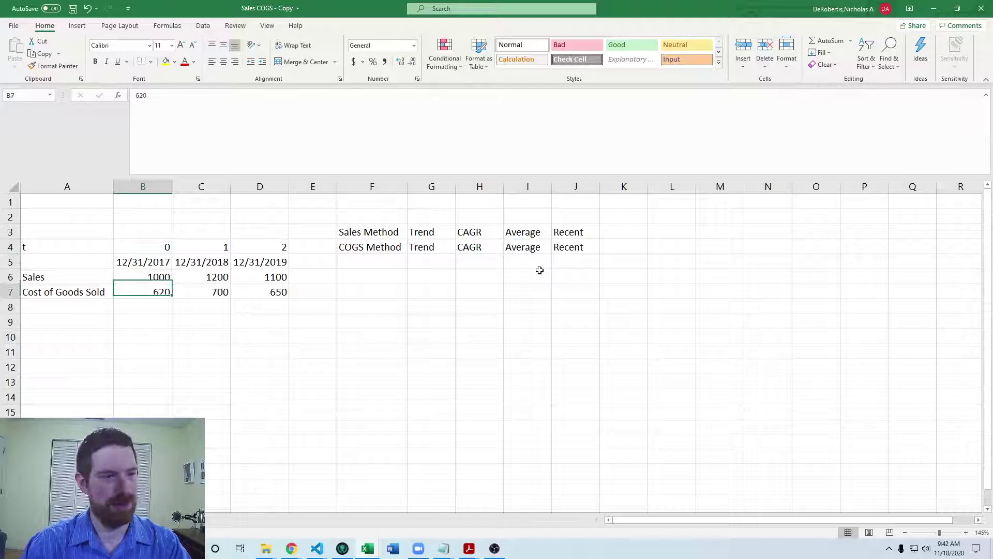
{"action": "key", "text": "Up"}
{"action": "key", "text": "Right"}
{"action": "key", "text": "Right"}
{"action": "key", "text": "Right"}
{"action": "key", "text": "Right"}
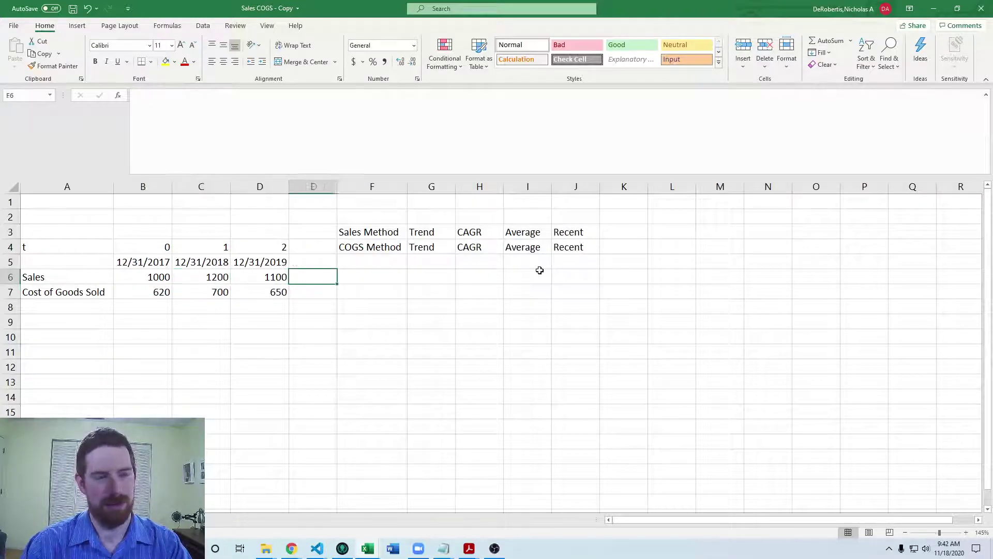
{"action": "key", "text": "Up"}
{"action": "key", "text": "Right"}
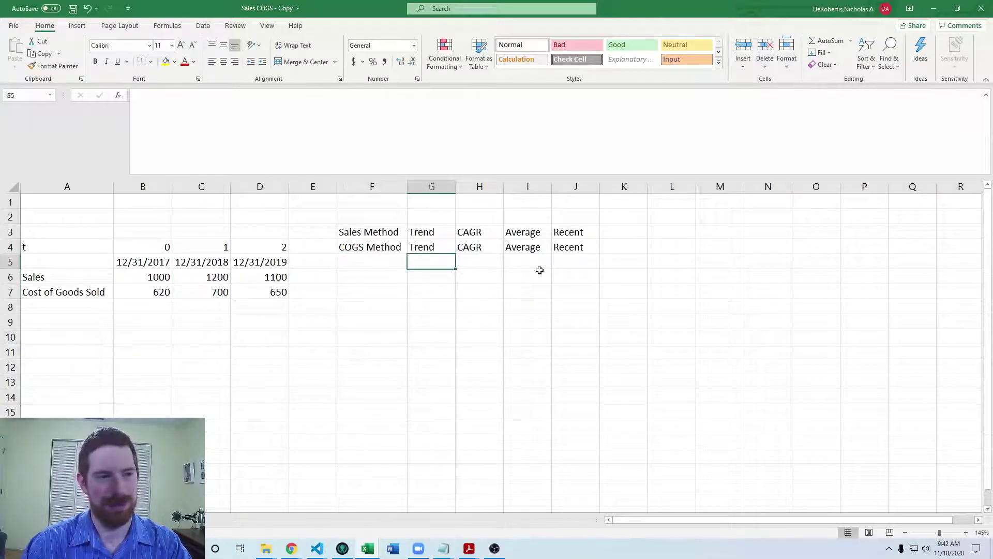
{"action": "key", "text": "Left"}
{"action": "type", "text": "Sales"}
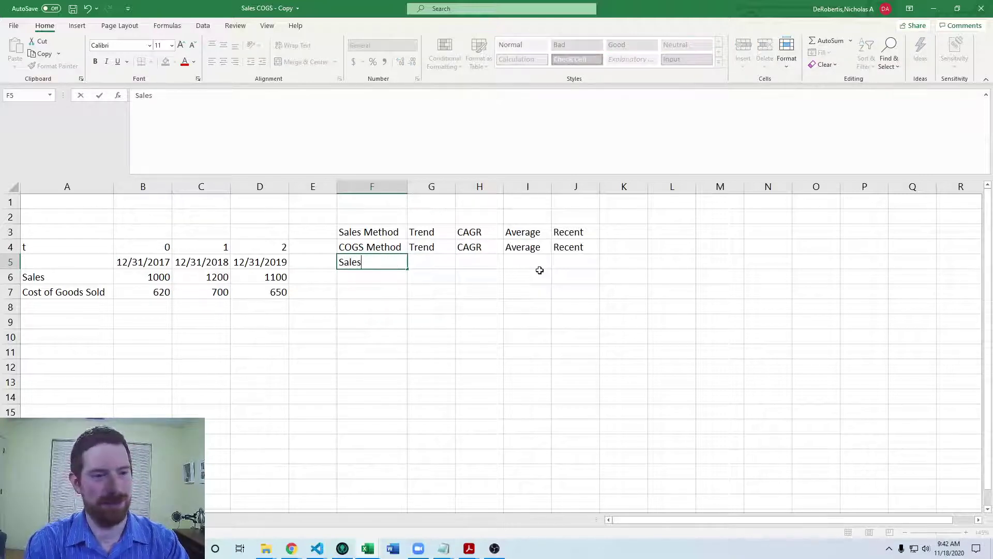
{"action": "key", "text": "Return"}
Label F6 'COGS', discarding the AutoComplete suggestion, and return to G5
{"action": "type", "text": "COGS"}
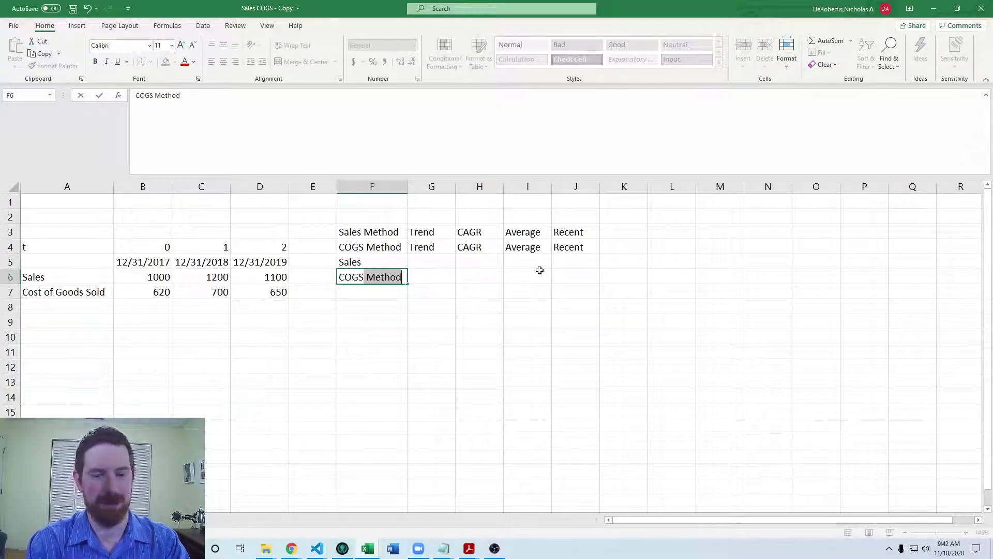
{"action": "key", "text": "Delete"}
{"action": "key", "text": "Tab"}
{"action": "key", "text": "Up"}
{"action": "key", "text": "Right"}
{"action": "key", "text": "Left"}
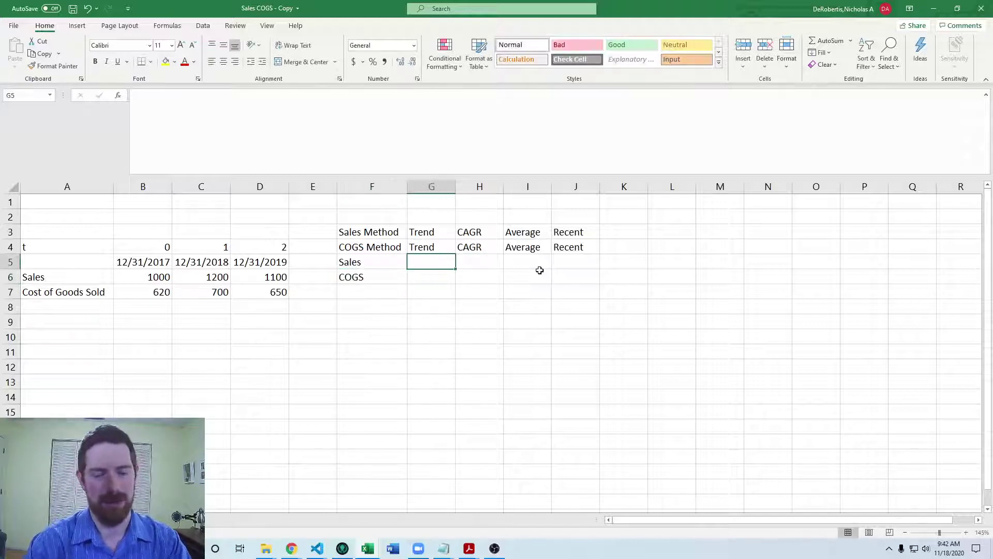
Start a SLOPE formula in G5 using Sales B6:D6 against t values B4:D4
{"action": "type", "text": "=sl"}
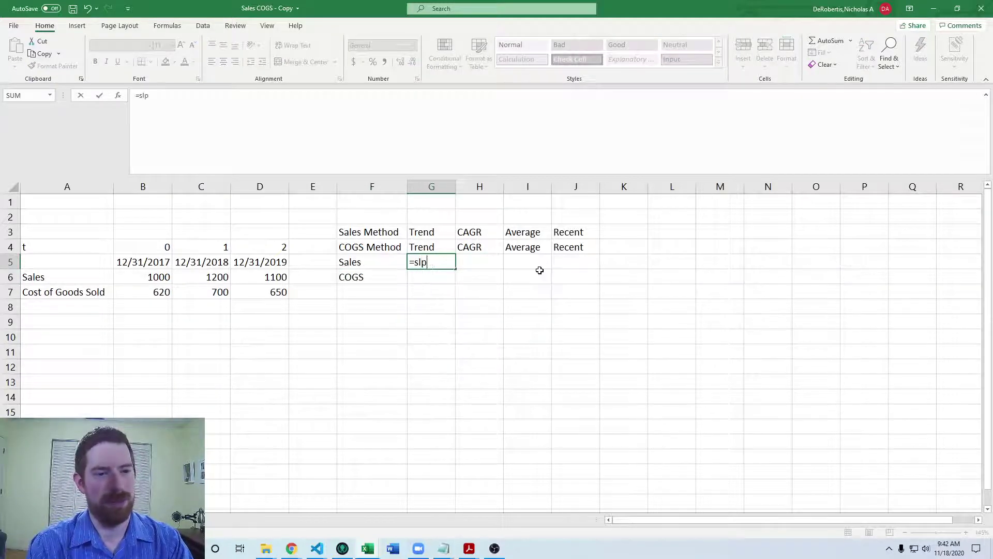
{"action": "type", "text": "ope("}
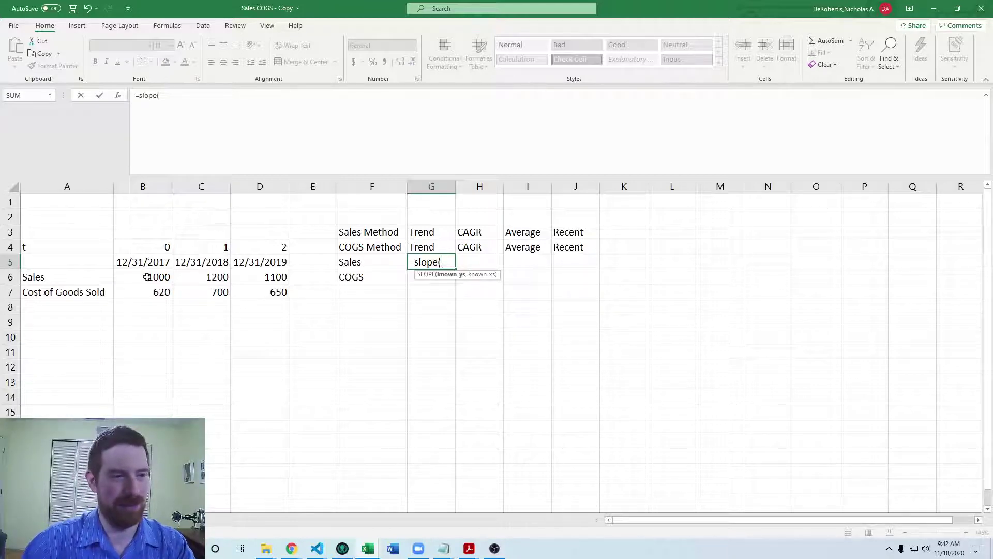
{"action": "left_click_drag", "start_coordinate": [145, 278], "coordinate": [264, 277]}
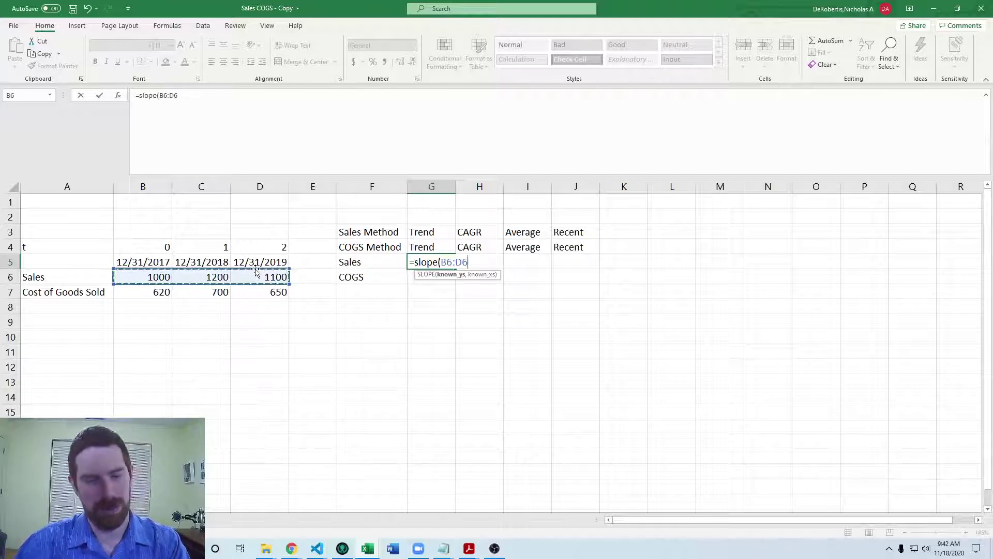
{"action": "type", "text": ","}
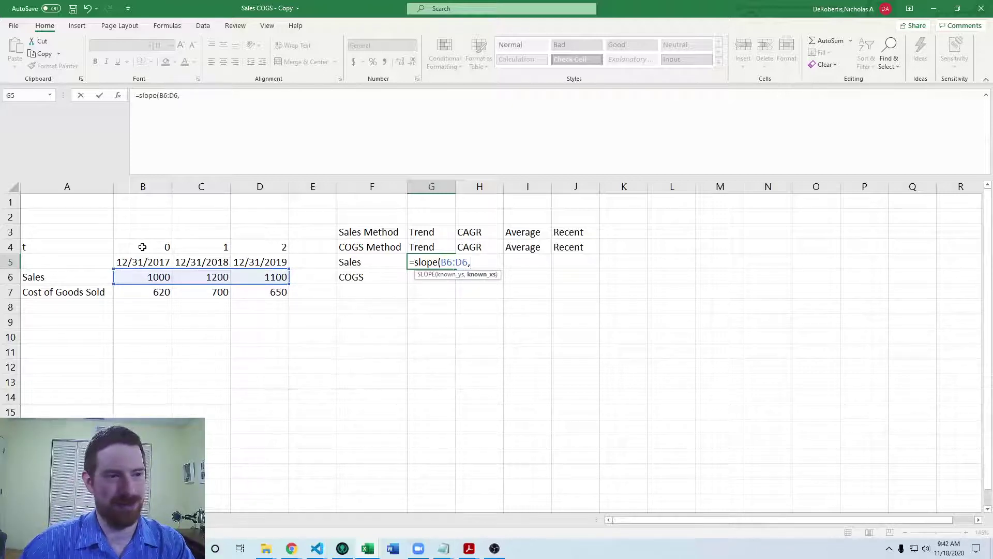
{"action": "left_click_drag", "start_coordinate": [142, 247], "coordinate": [281, 241]}
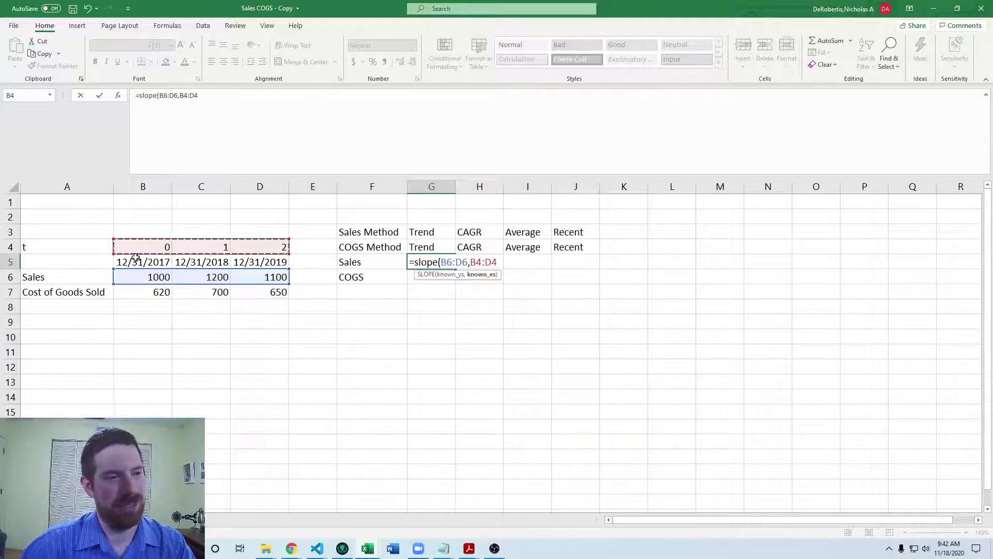
Lock the references to $B6:$D6 and $B$4:$D$4 and enter the formula, returning 50
{"action": "left_click", "coordinate": [210, 93]}
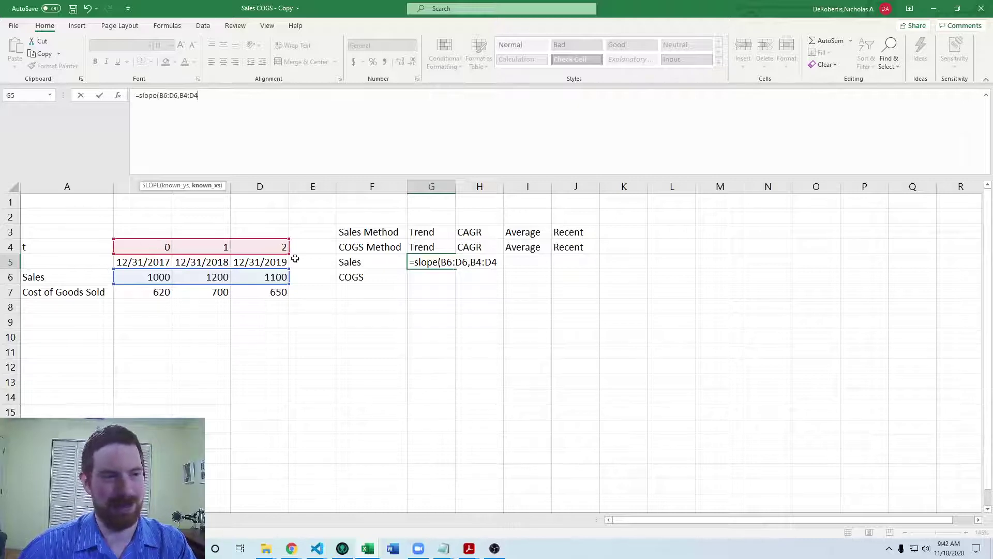
{"action": "key", "text": "F4"}
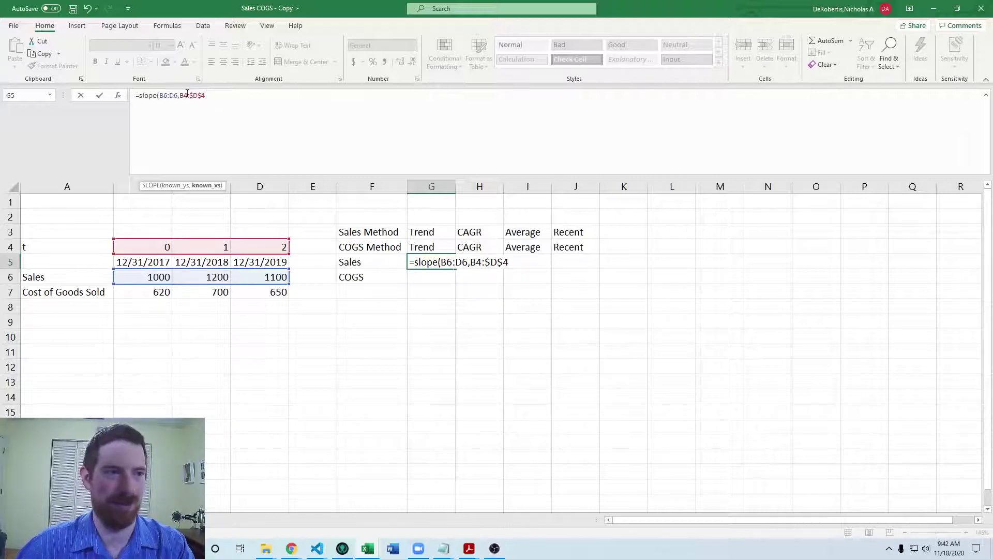
{"action": "left_click", "coordinate": [185, 95]}
{"action": "key", "text": "F4"}
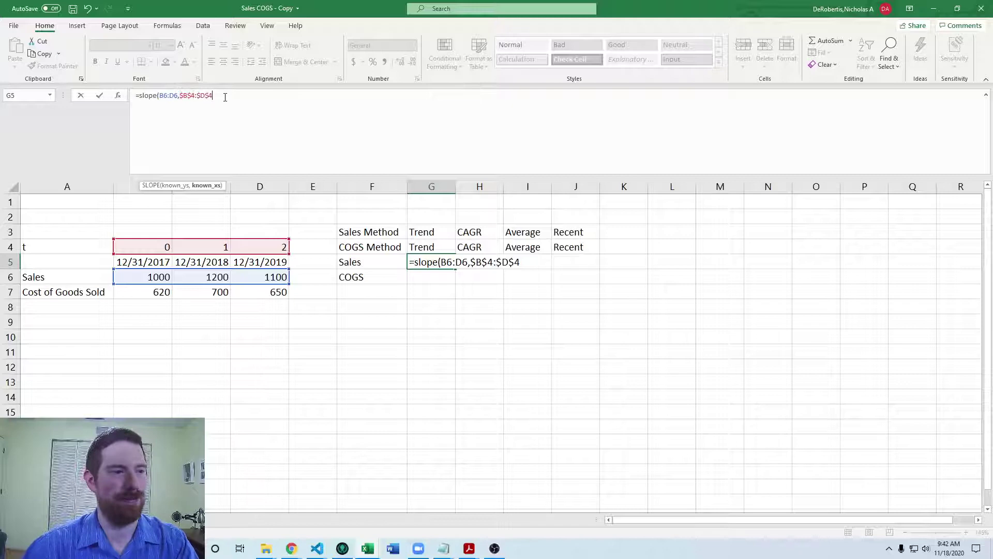
{"action": "left_click", "coordinate": [161, 95]}
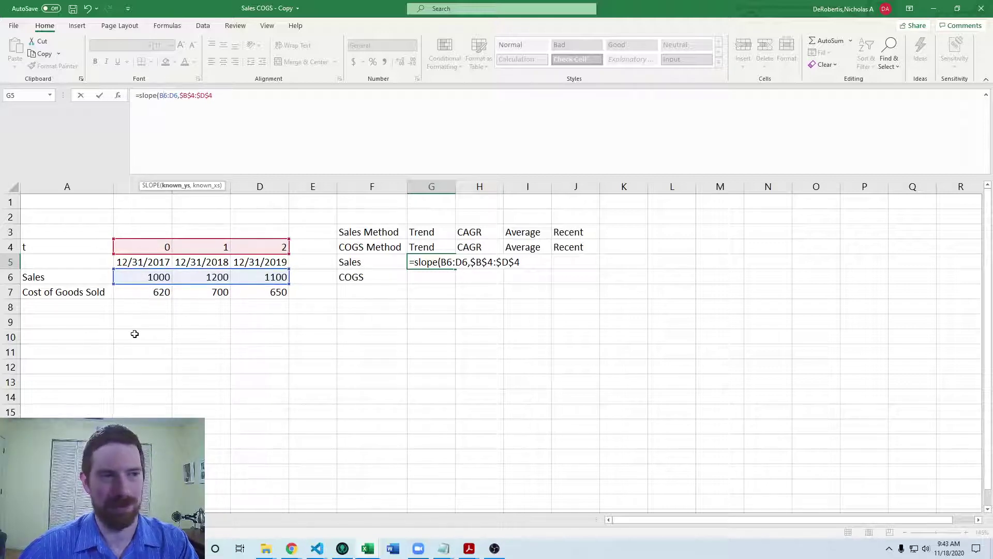
{"action": "key", "text": "F4"}
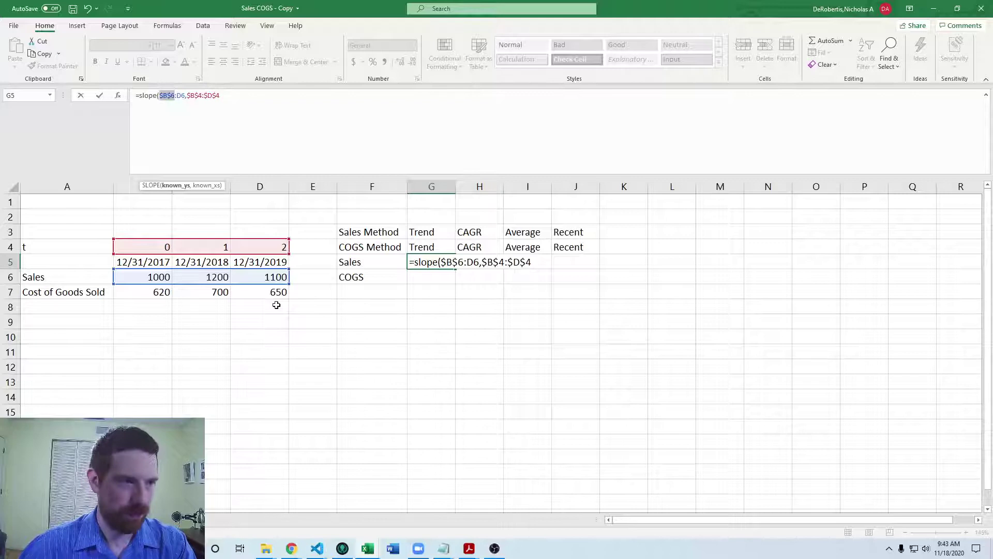
{"action": "key", "text": "F4"}
{"action": "key", "text": "F4"}
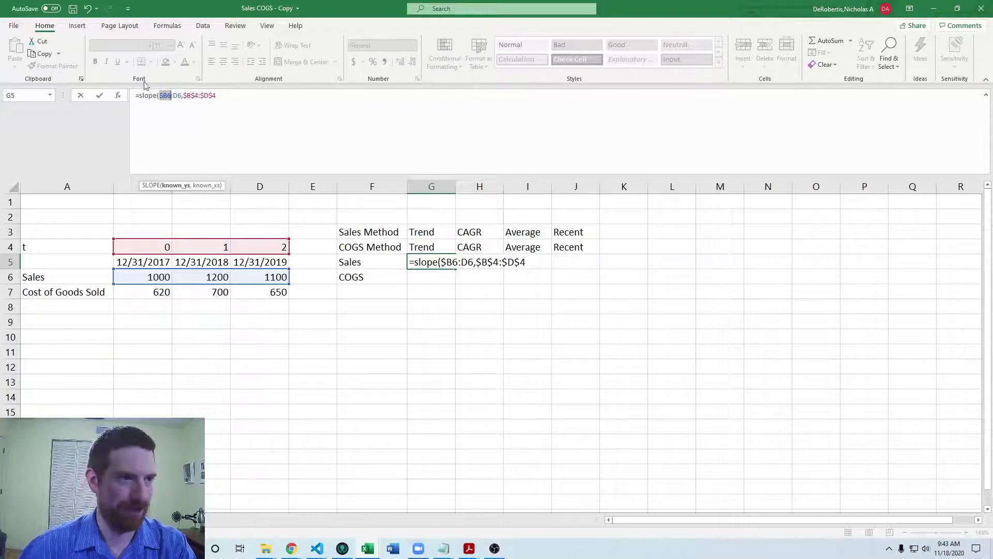
{"action": "left_click", "coordinate": [167, 95]}
{"action": "left_click", "coordinate": [177, 95]}
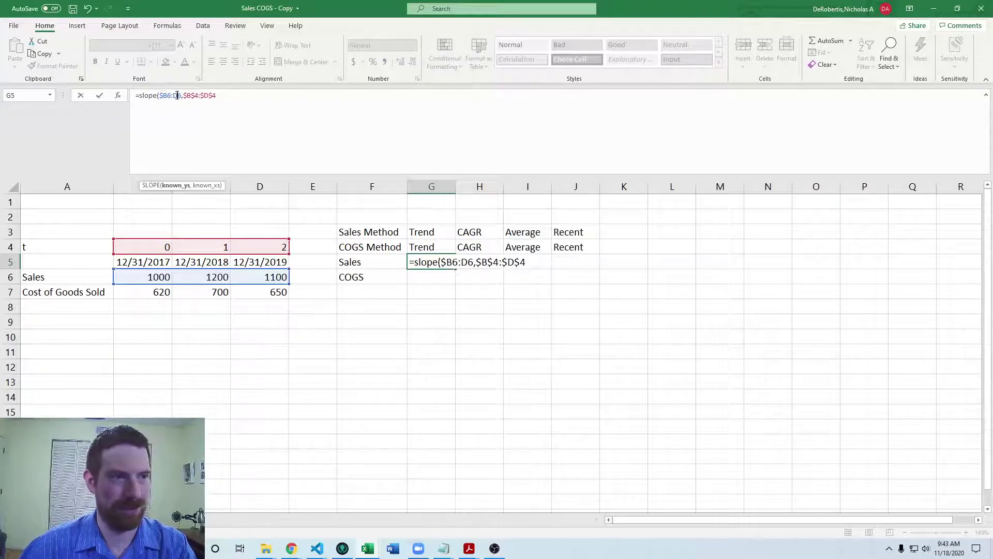
{"action": "key", "text": "F4"}
{"action": "key", "text": "F4"}
{"action": "key", "text": "F4"}
{"action": "left_click", "coordinate": [243, 96]}
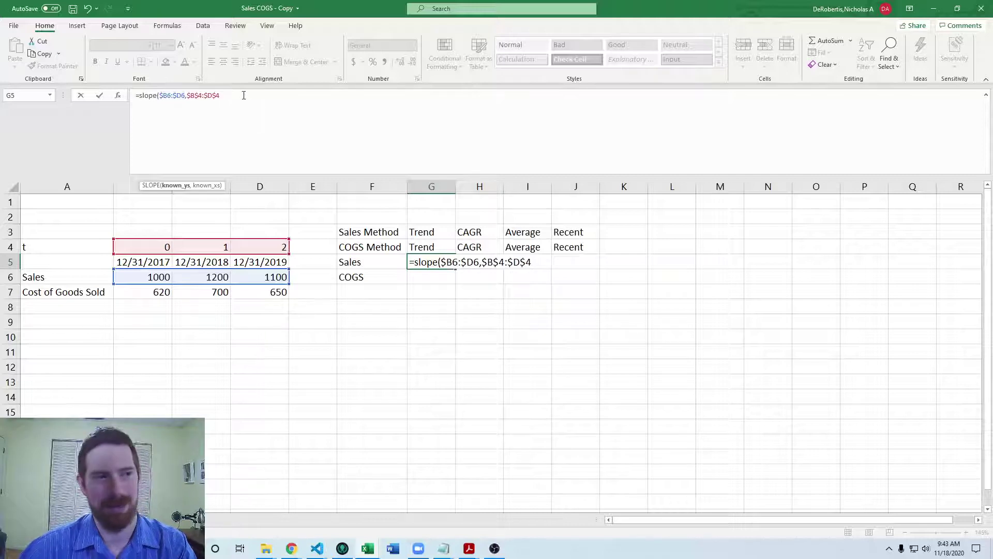
{"action": "type", "text": ")"}
{"action": "key", "text": "Return"}
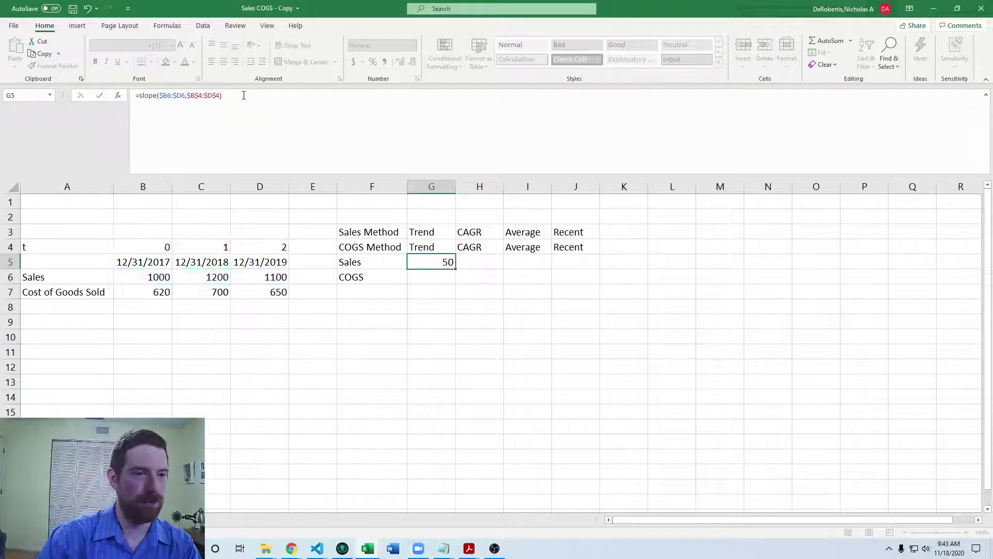
Extend G5's slope formula to multiply by ($D$4+1) and add an INTERCEPT term
{"action": "key", "text": "Up"}
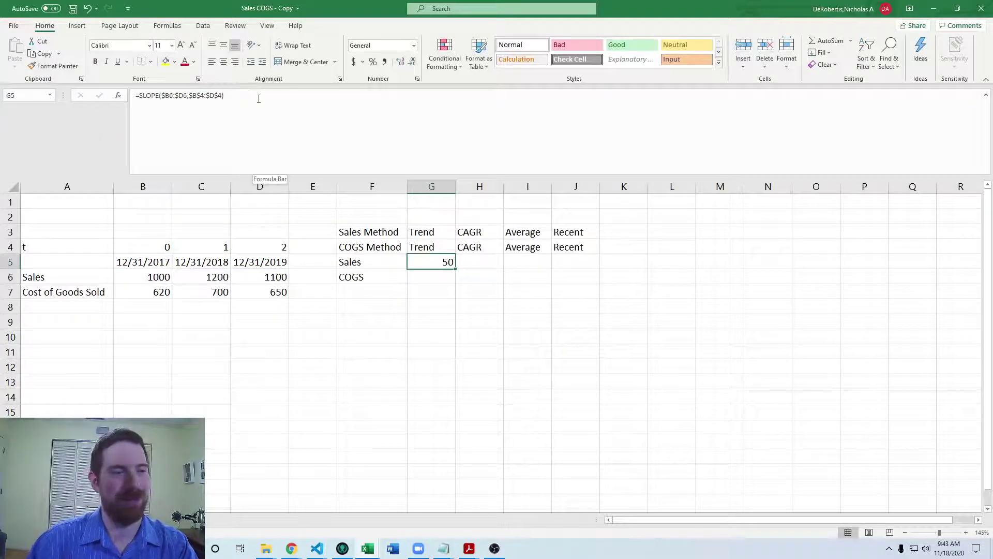
{"action": "left_click", "coordinate": [258, 98]}
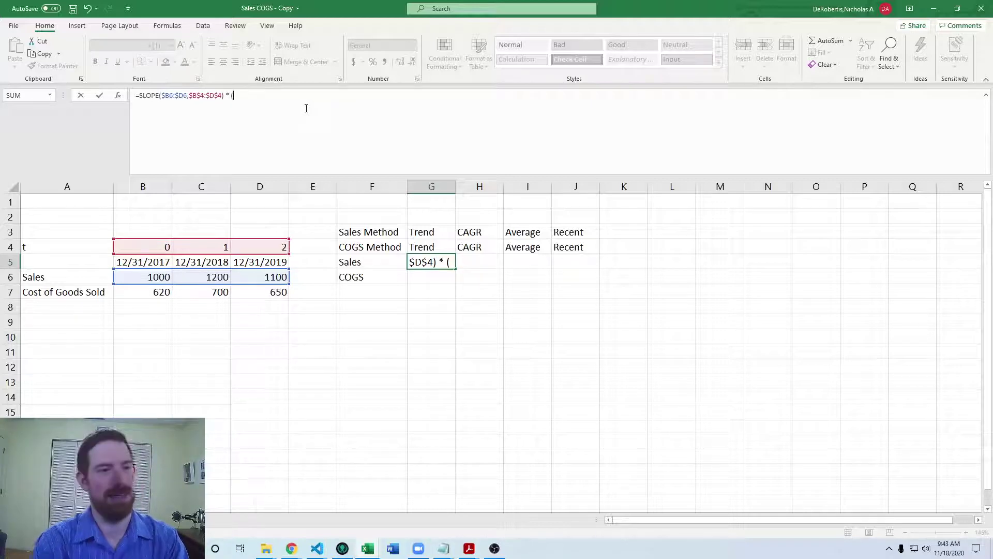
{"action": "left_click", "coordinate": [278, 246]}
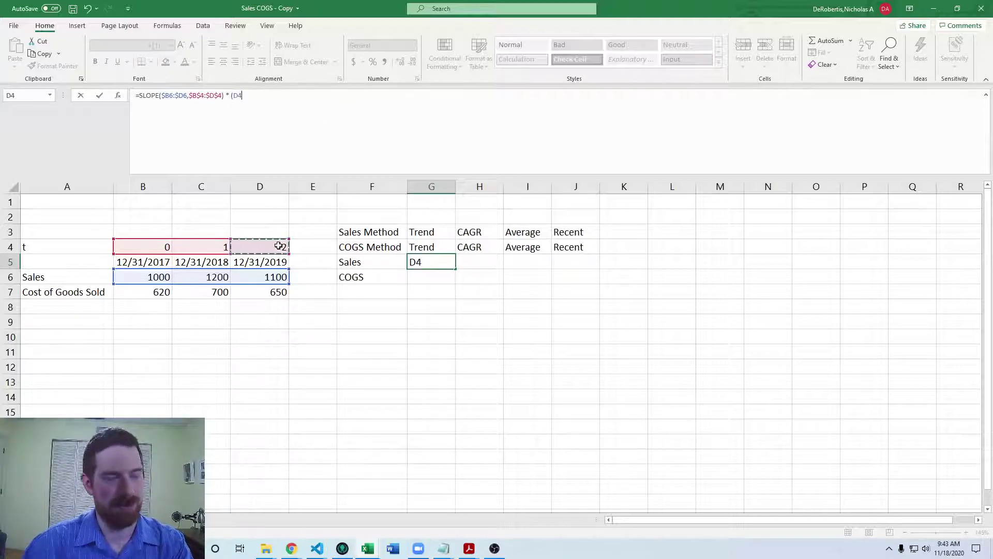
{"action": "key", "text": "F4"}
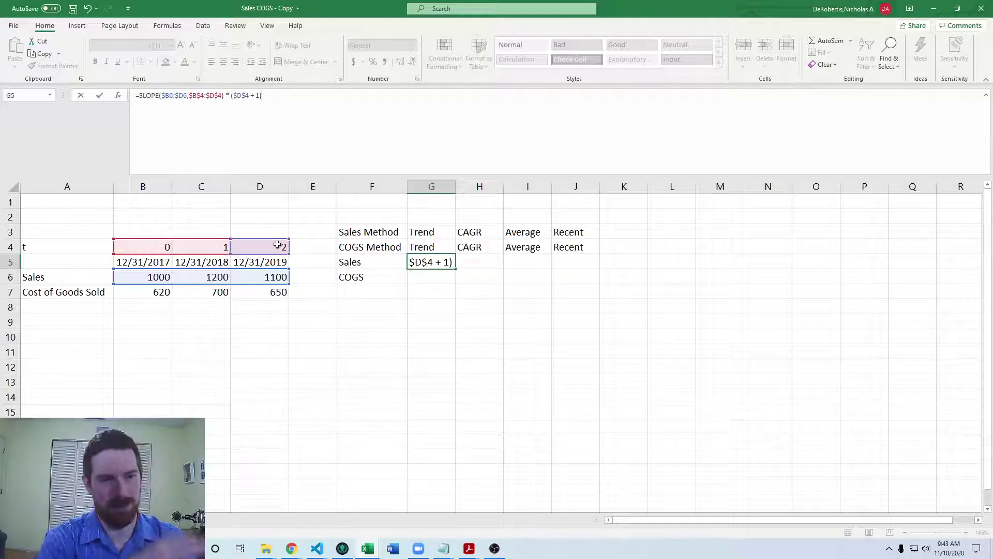
{"action": "type", "text": "+ 1)"}
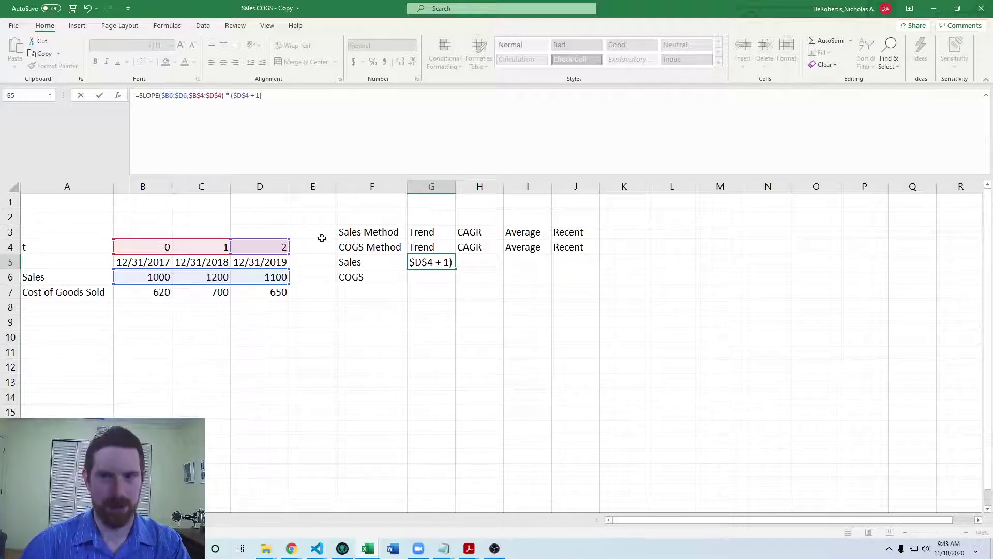
{"action": "type", "text": " + intercept("}
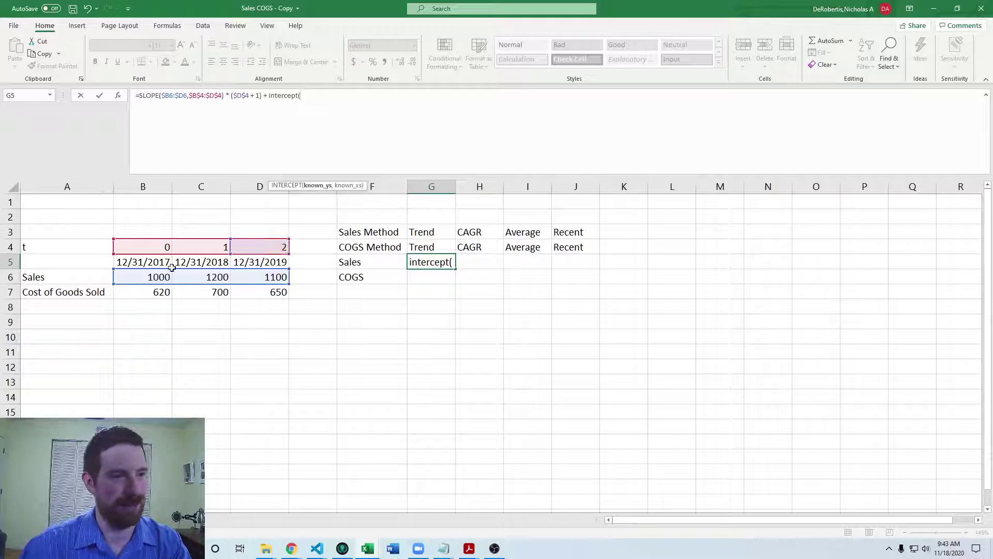
Complete INTERCEPT($B6:$D6,$B$4:$D$4) so the Sales trend forecast returns 1200
{"action": "left_click_drag", "start_coordinate": [148, 274], "coordinate": [261, 272]}
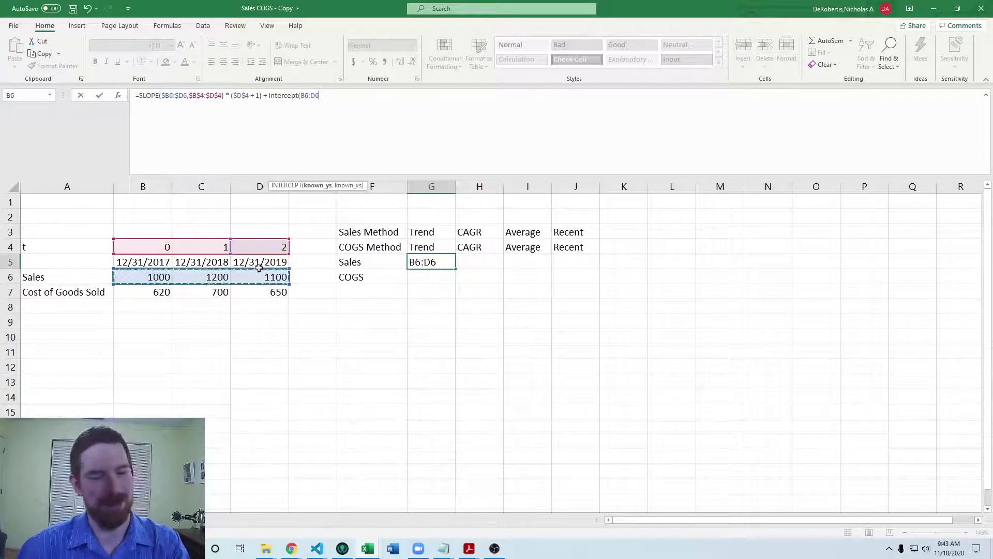
{"action": "key", "text": "F4"}
{"action": "key", "text": "F4"}
{"action": "key", "text": "F4"}
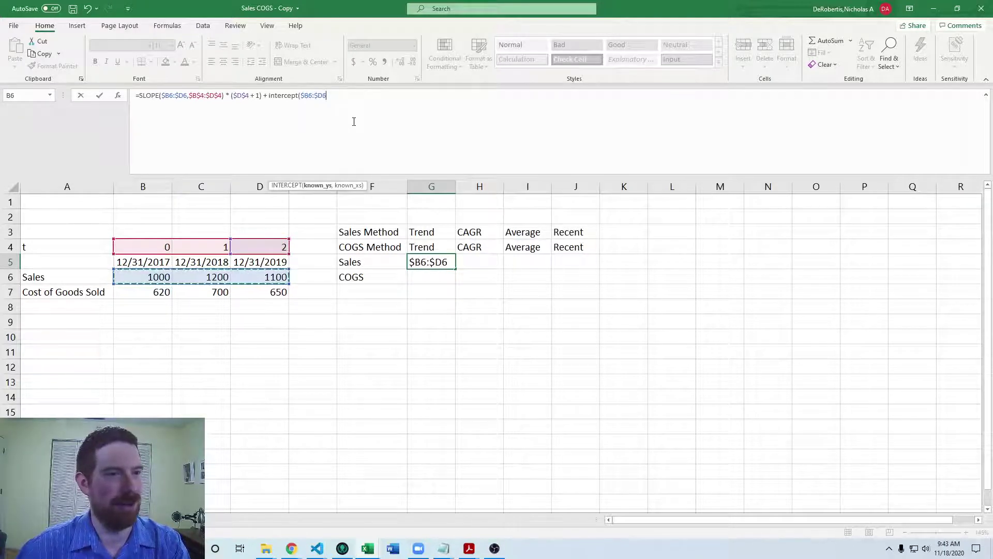
{"action": "type", "text": ","}
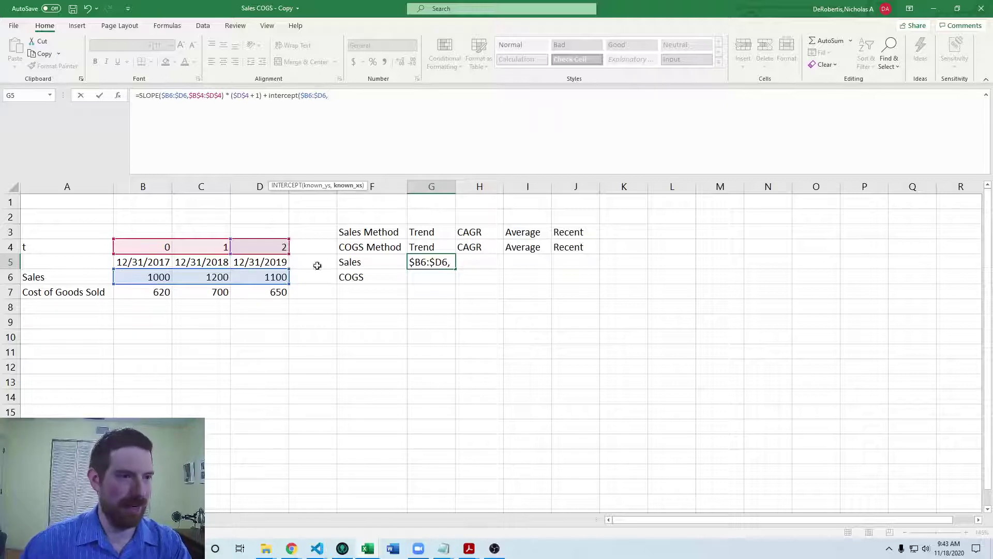
{"action": "left_click_drag", "start_coordinate": [150, 244], "coordinate": [264, 240]}
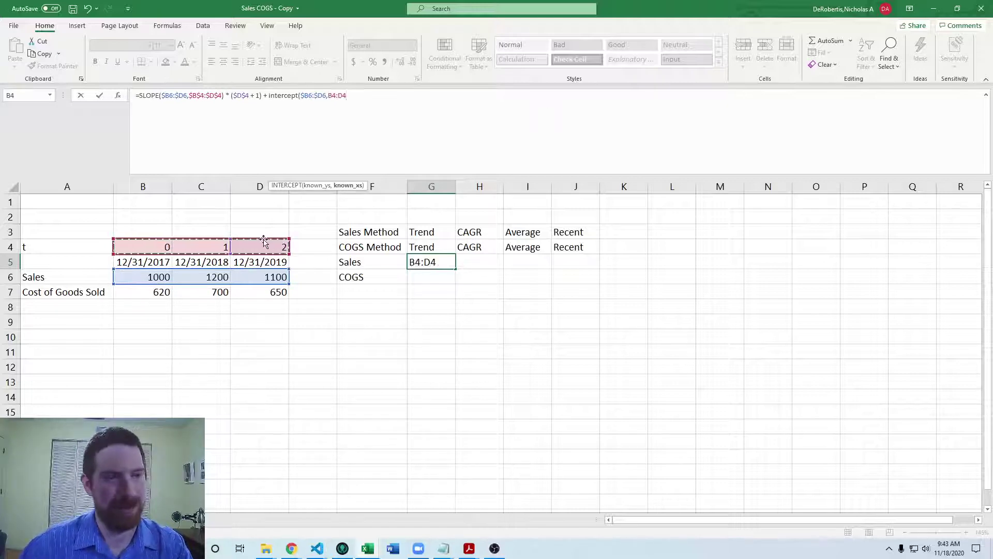
{"action": "key", "text": "F4"}
{"action": "type", "text": ")"}
{"action": "key", "text": "Return"}
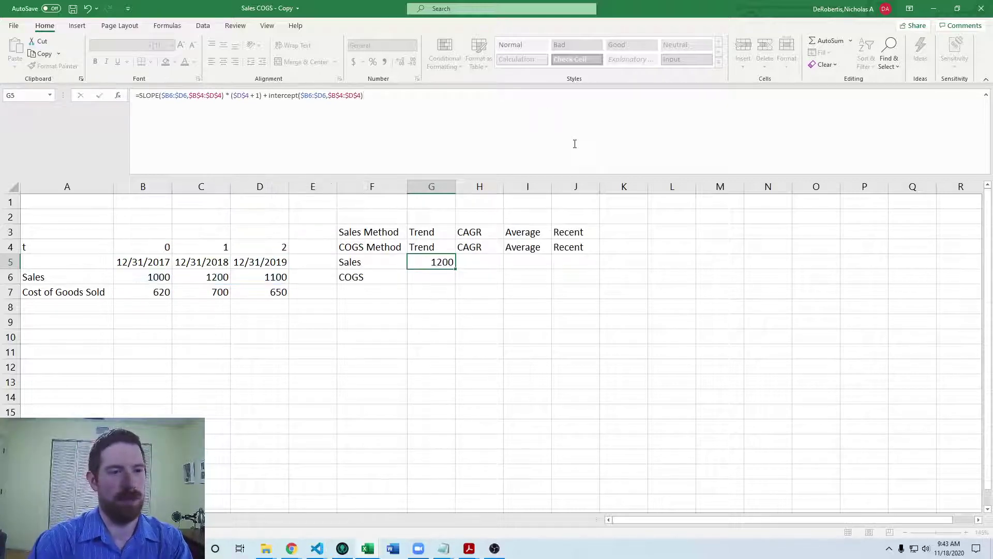
Fill G5's trend formula down to G6, giving 686.667 for COGS, and check its references
{"action": "key", "text": "Up"}
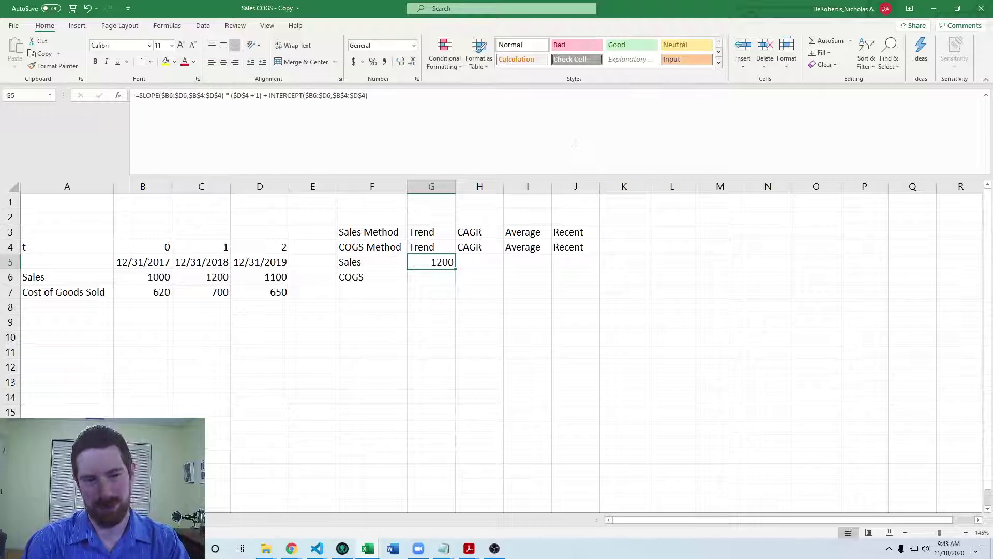
{"action": "key", "text": "Right"}
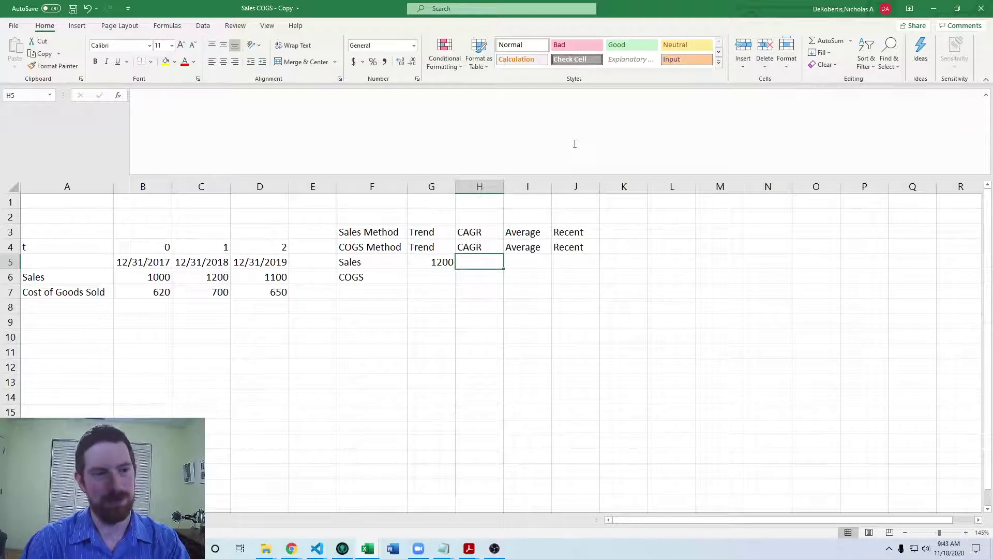
{"action": "key", "text": "Left"}
{"action": "left_click_drag", "start_coordinate": [455, 271], "coordinate": [454, 282]}
{"action": "left_click", "coordinate": [421, 276]}
{"action": "left_click", "coordinate": [488, 119]}
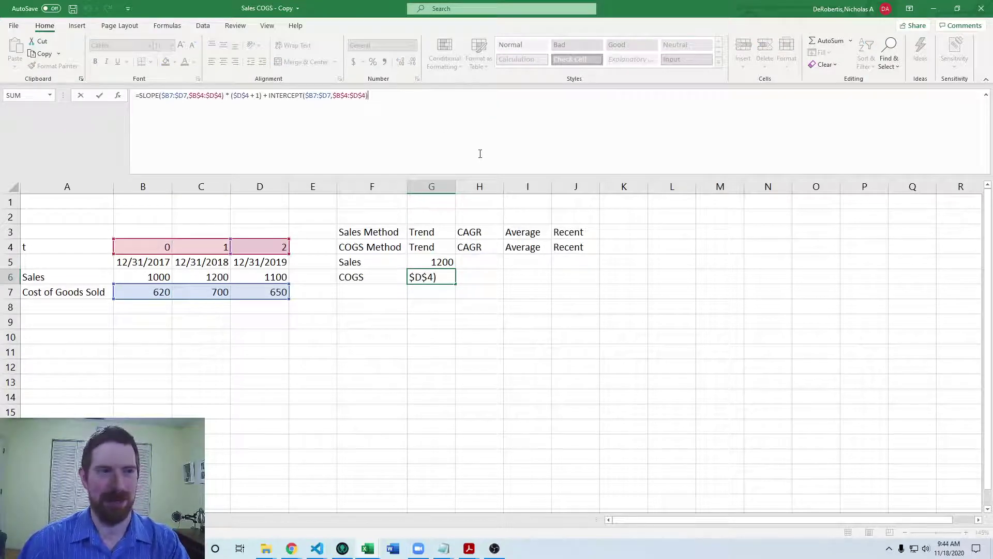
{"action": "key", "text": "Escape"}
{"action": "left_click", "coordinate": [496, 263]}
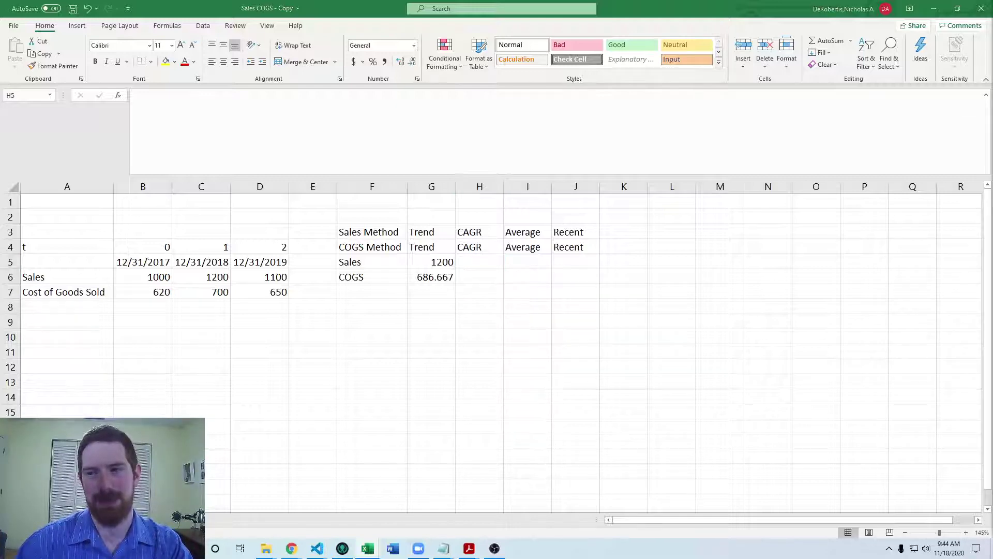
Restore the empty column E with undo and head it 'CAGR' in E4
{"action": "left_click", "coordinate": [326, 248]}
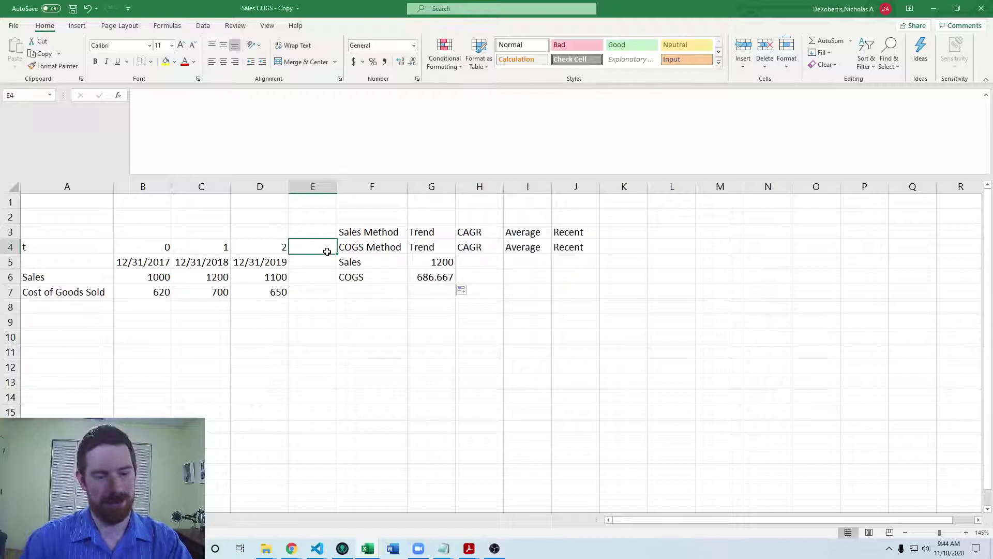
{"action": "key", "text": "ctrl+z"}
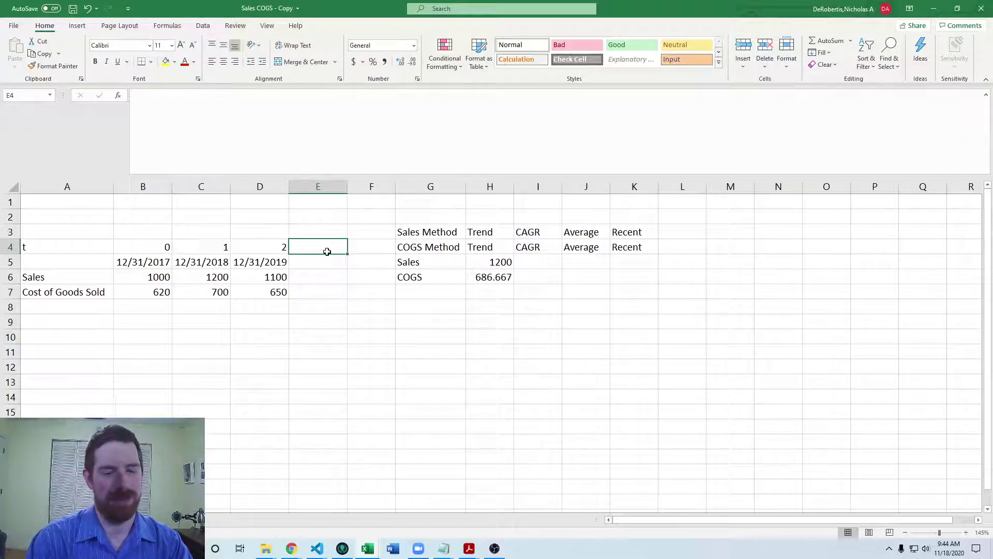
{"action": "type", "text": "CAGR"}
{"action": "key", "text": "Return"}
{"action": "key", "text": "Down"}
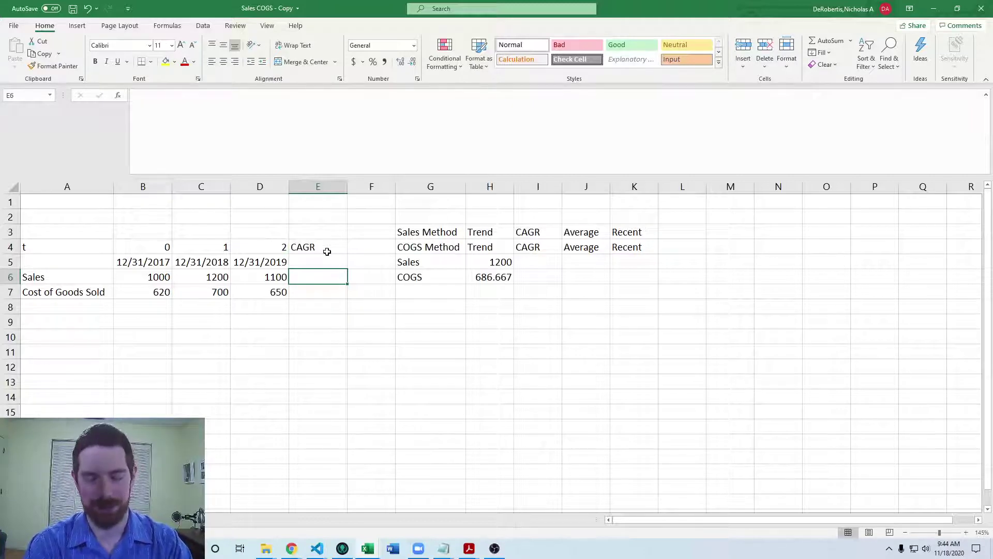
Enter a Sales growth formula in E6 from D6/B6 over periods D4-B4, minus 1
{"action": "type", "text": "="}
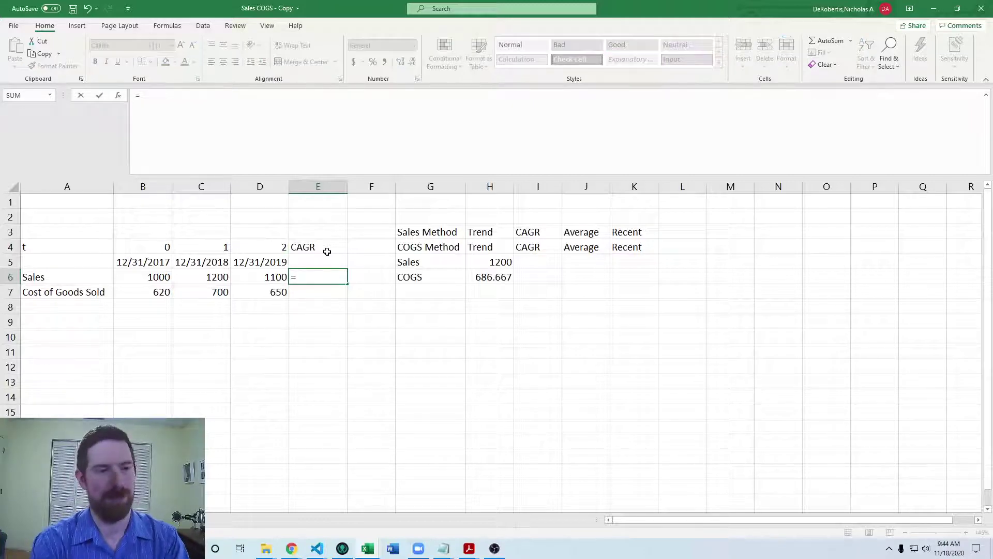
{"action": "type", "text": "("}
{"action": "left_click", "coordinate": [267, 278]}
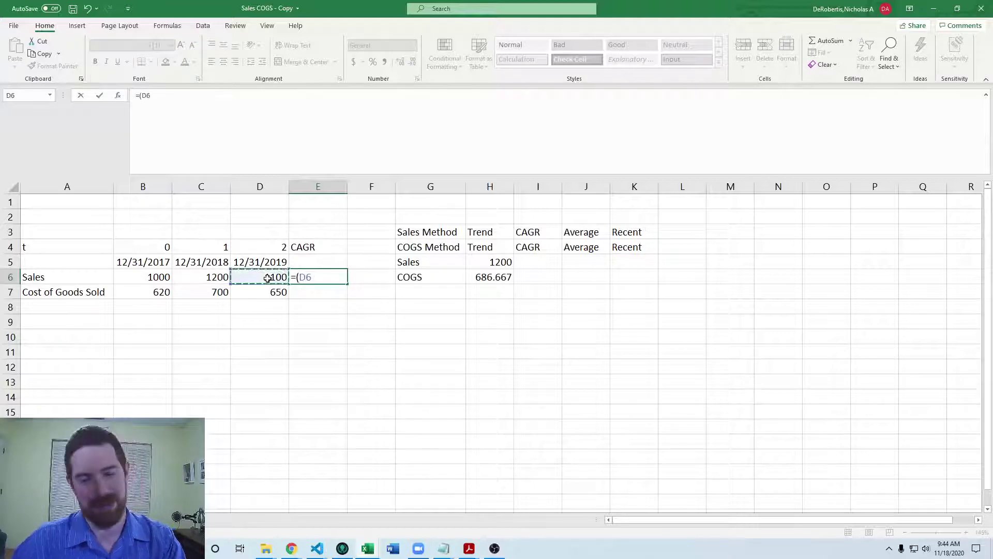
{"action": "type", "text": "/"}
{"action": "left_click", "coordinate": [159, 274]}
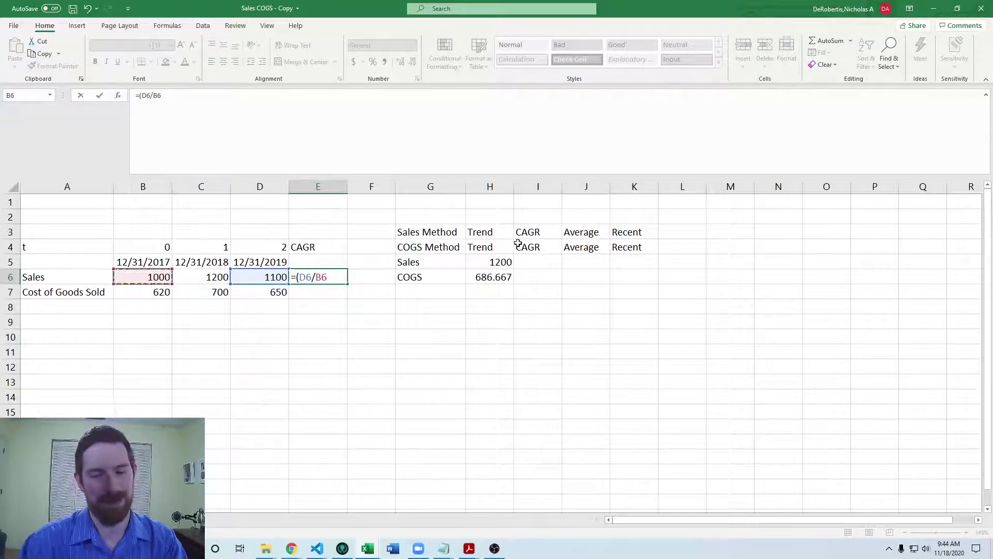
{"action": "type", "text": ")^("}
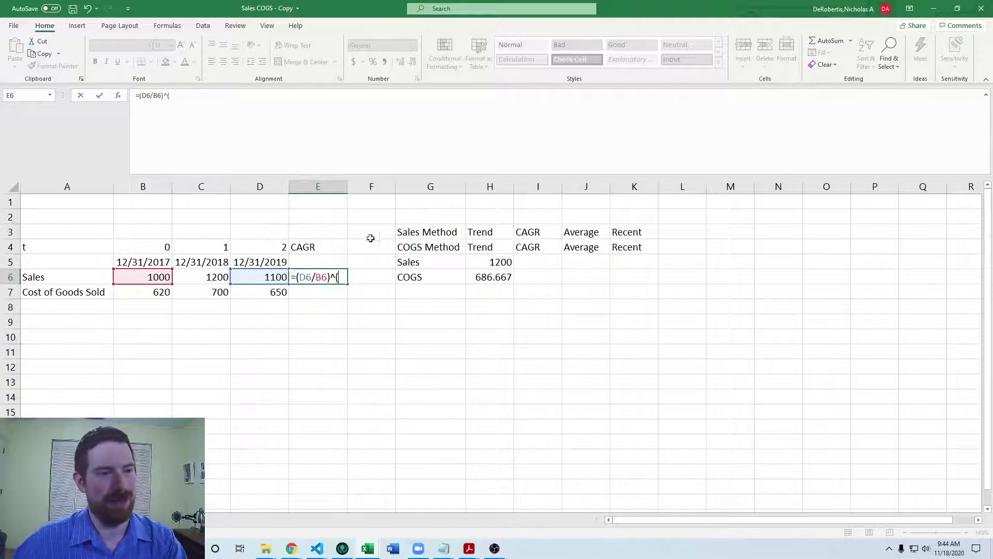
{"action": "left_click", "coordinate": [247, 242]}
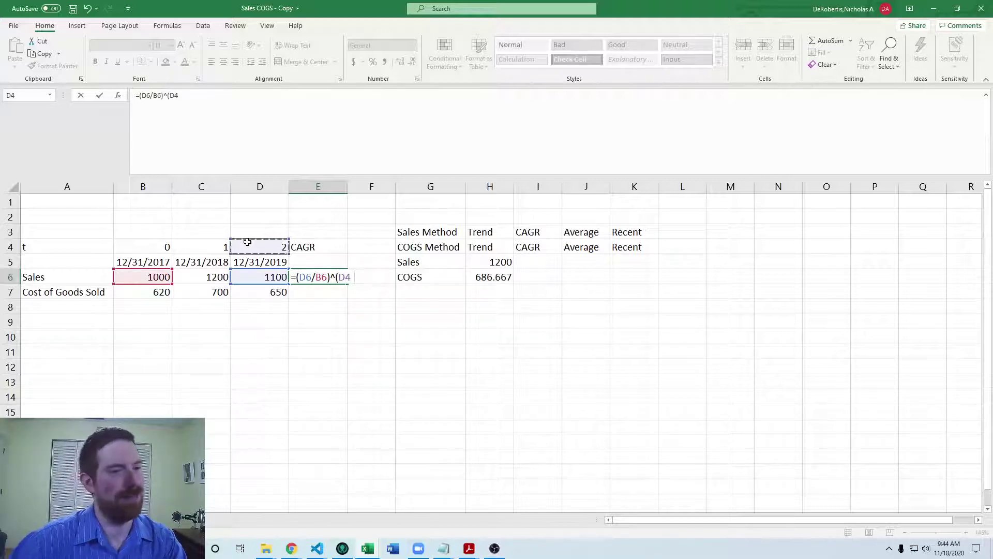
{"action": "type", "text": "-"}
{"action": "left_click", "coordinate": [168, 244]}
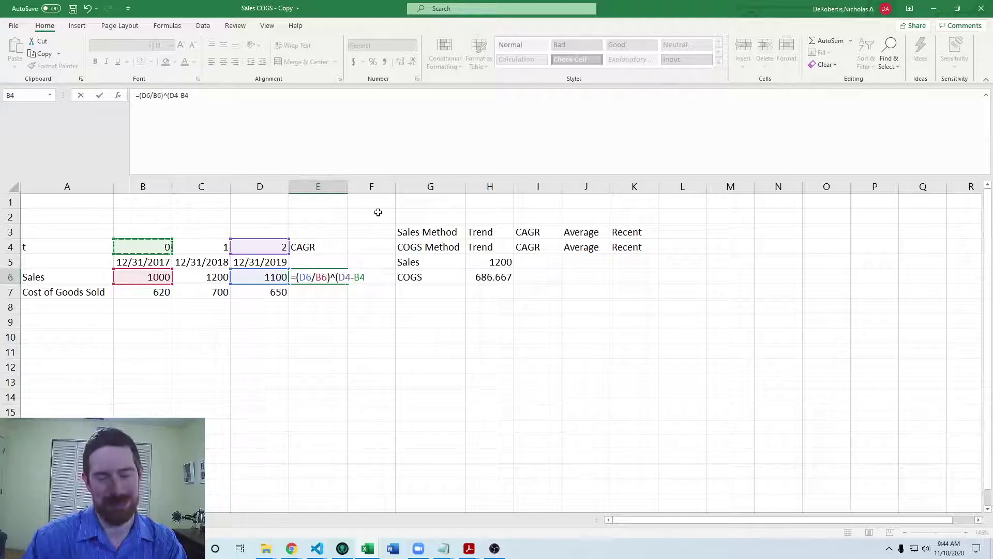
{"action": "type", "text": ")"}
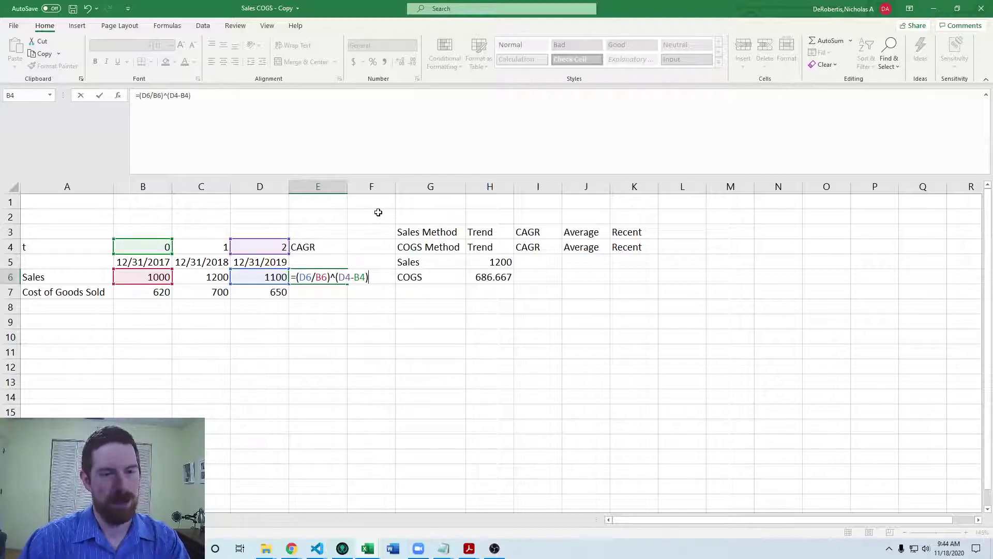
{"action": "type", "text": " - 1"}
{"action": "key", "text": "Return"}
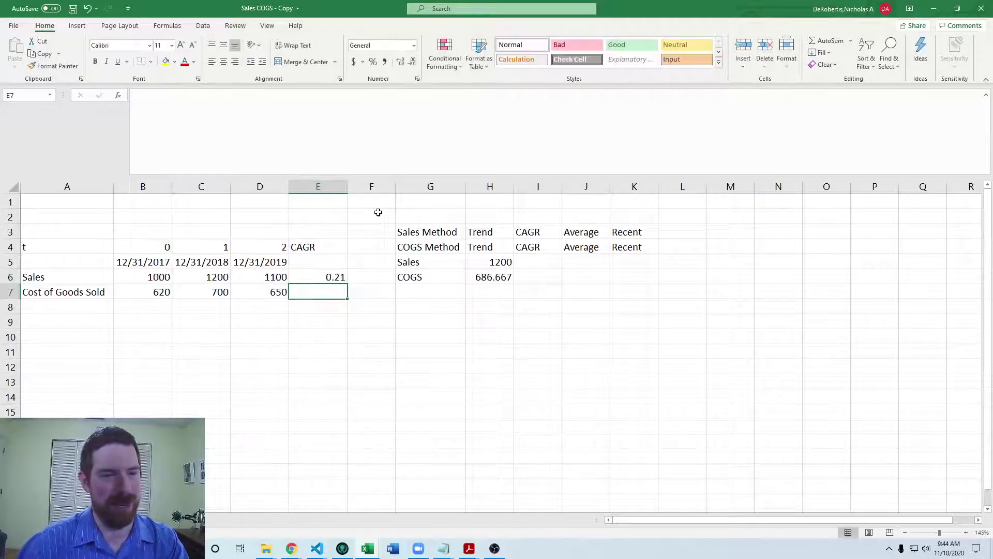
Correct the exponent to 1/(D4-B4) so E6 returns a CAGR of 0.0488088
{"action": "key", "text": "Up"}
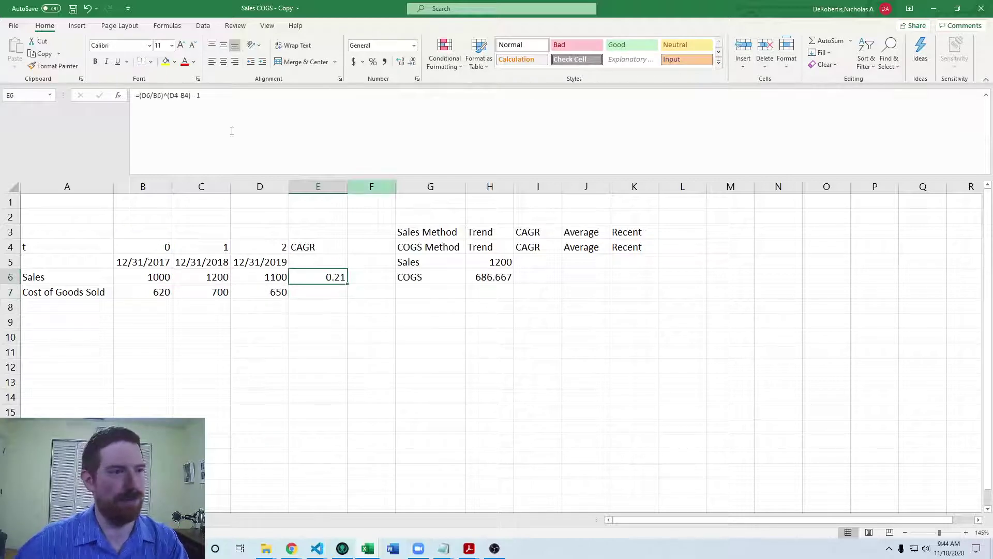
{"action": "left_click", "coordinate": [189, 96]}
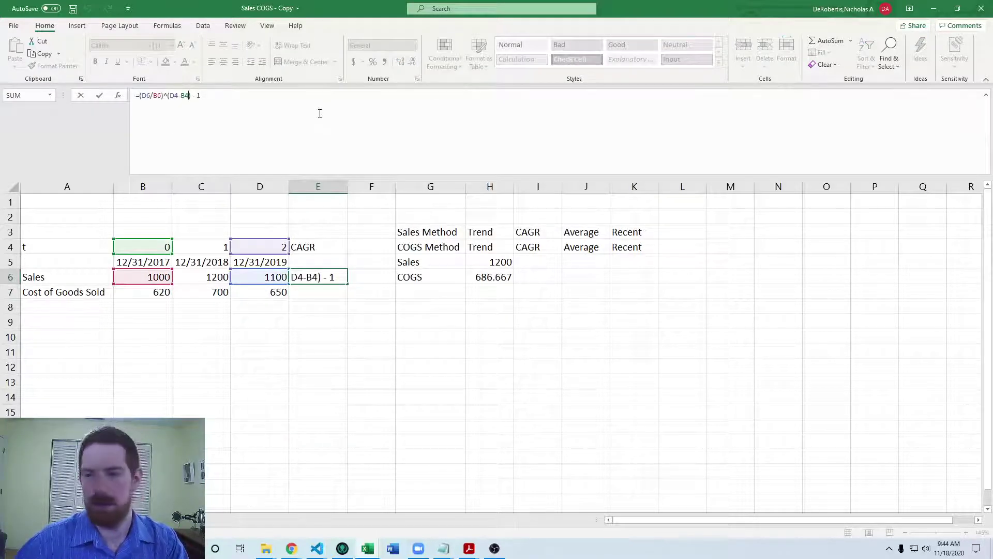
{"action": "key", "text": "Return"}
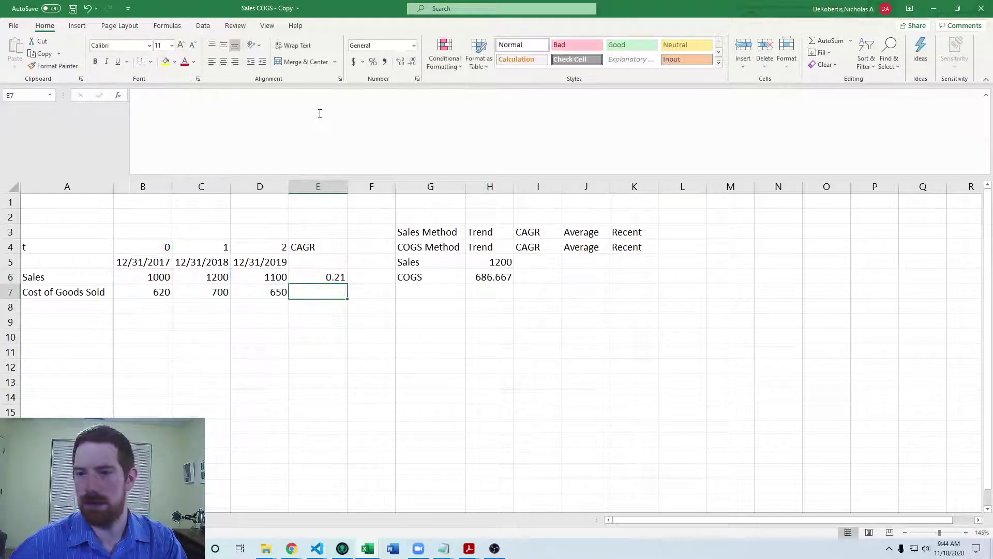
{"action": "left_click", "coordinate": [343, 278]}
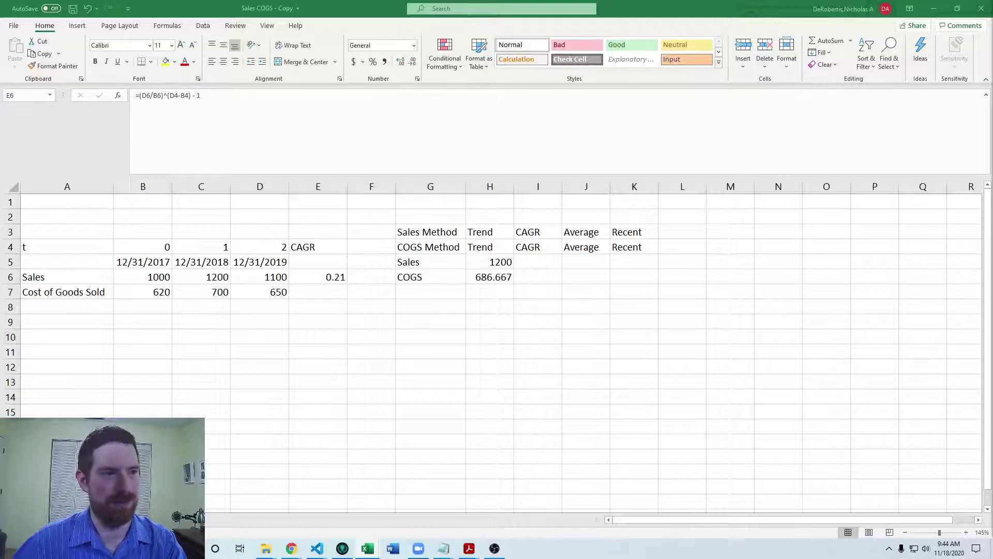
{"action": "left_click", "coordinate": [172, 94]}
{"action": "left_click", "coordinate": [171, 94]}
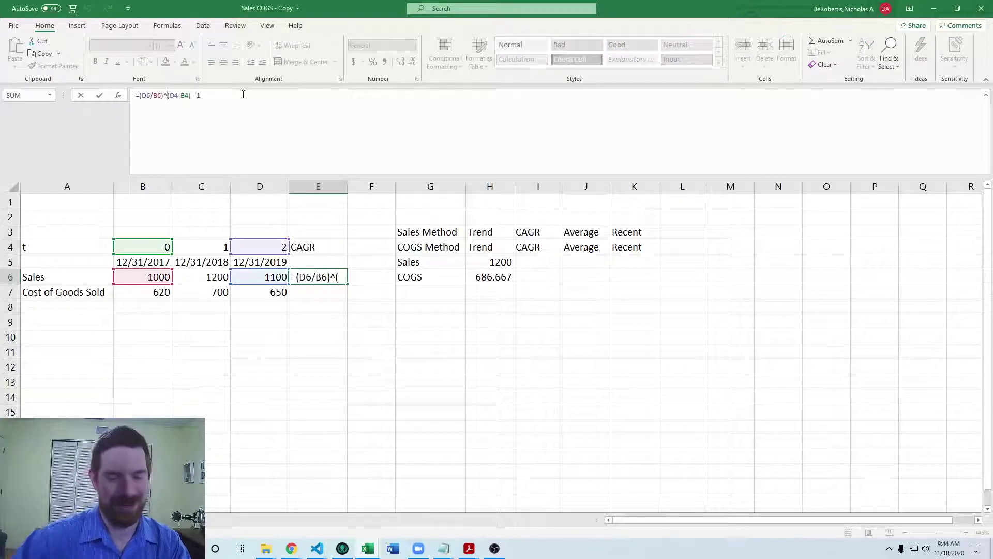
{"action": "type", "text": "(1/"}
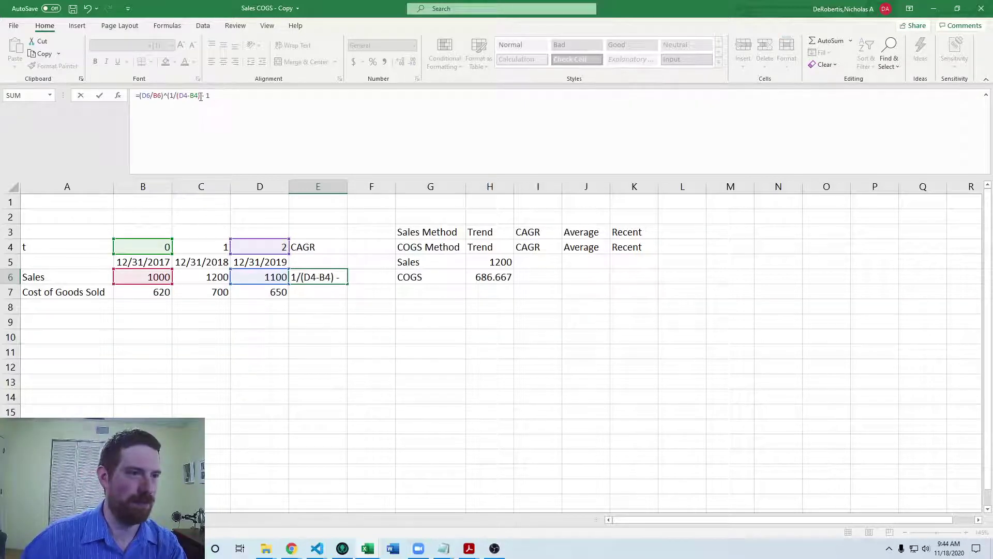
{"action": "type", "text": ")"}
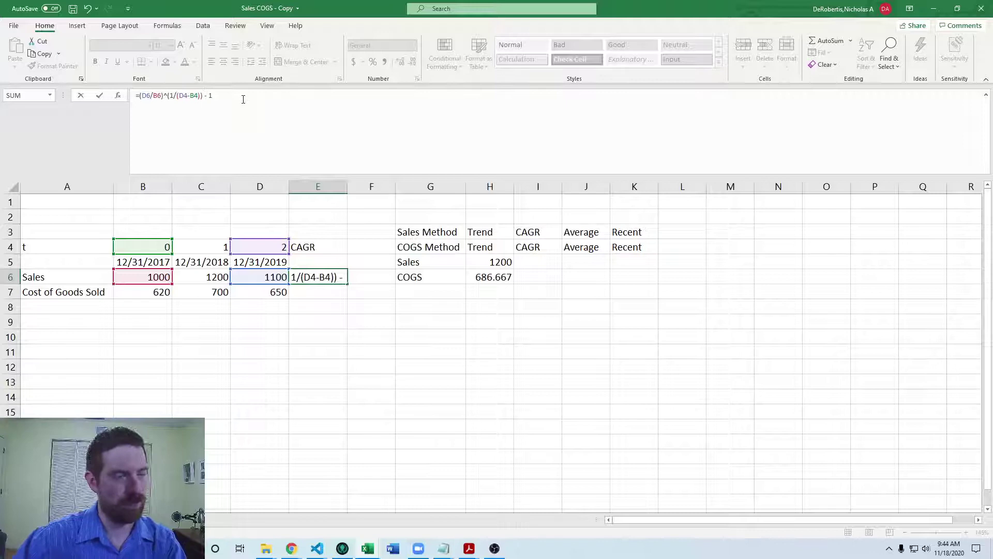
{"action": "key", "text": "Return"}
{"action": "key", "text": "Up"}
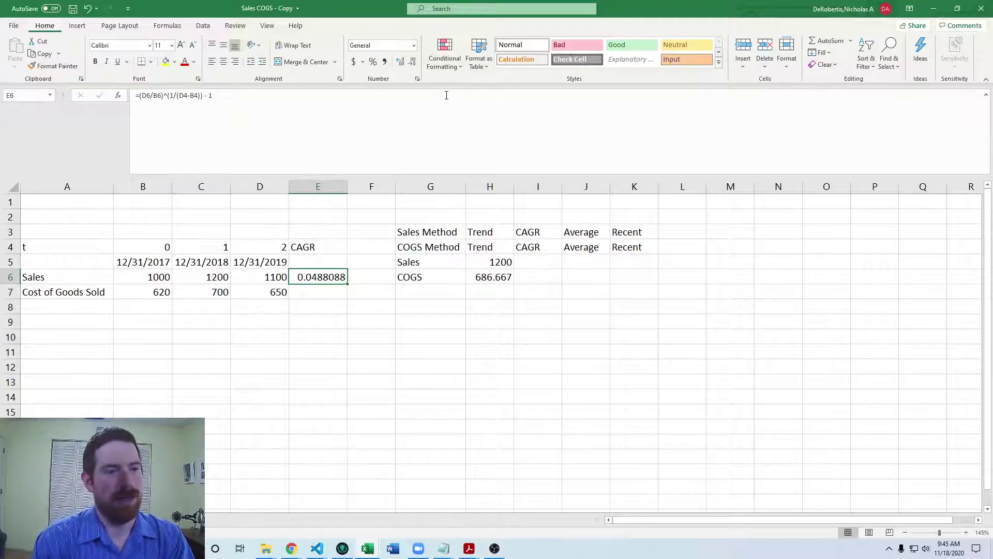
Show the Sales CAGR as a percentage with one more decimal, then trial-copy it to the COGS row
{"action": "key", "text": "ctrl+shift+5"}
{"action": "key", "text": "alt+h"}
{"action": "key", "text": "0"}
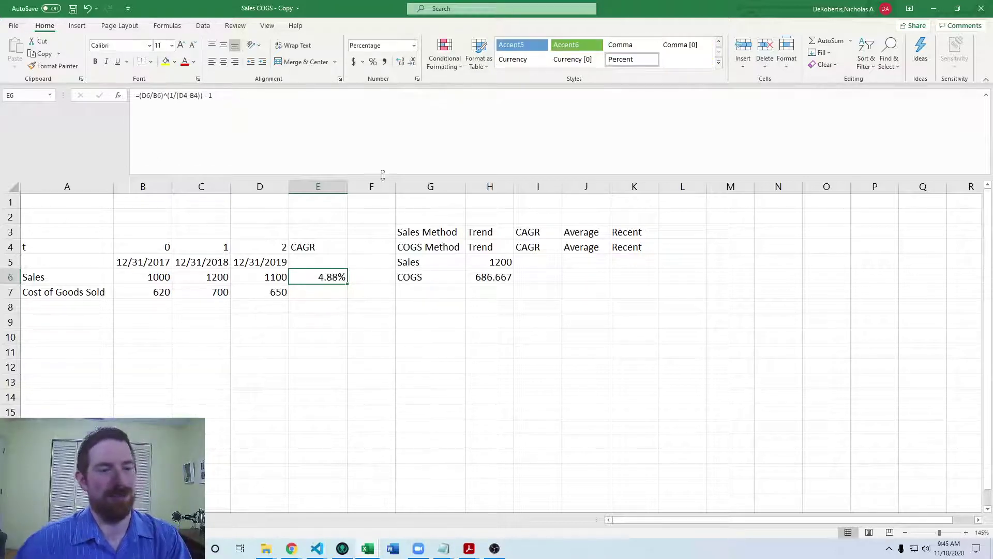
{"action": "left_click", "coordinate": [355, 287]}
{"action": "left_click", "coordinate": [334, 286]}
{"action": "left_click", "coordinate": [326, 278]}
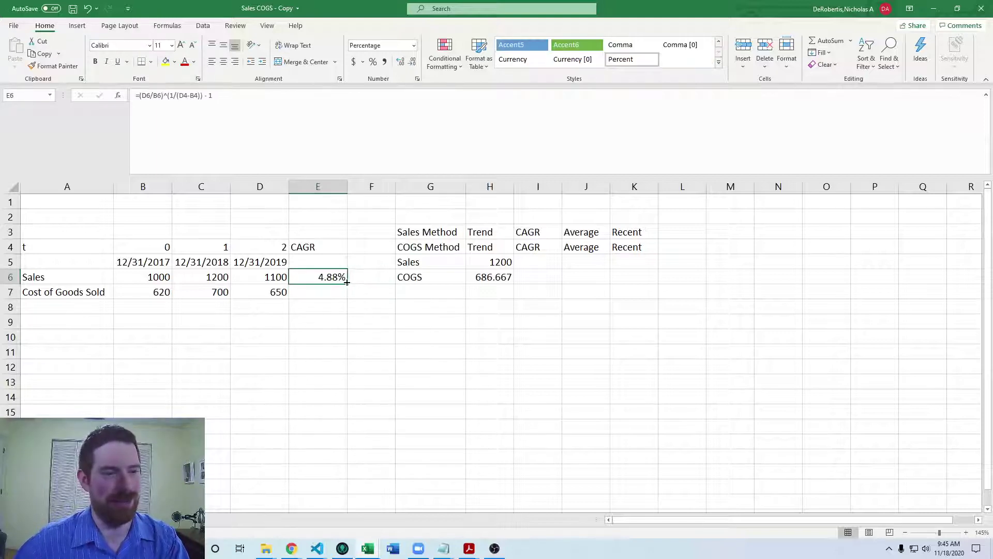
{"action": "left_click_drag", "start_coordinate": [347, 285], "coordinate": [346, 295]}
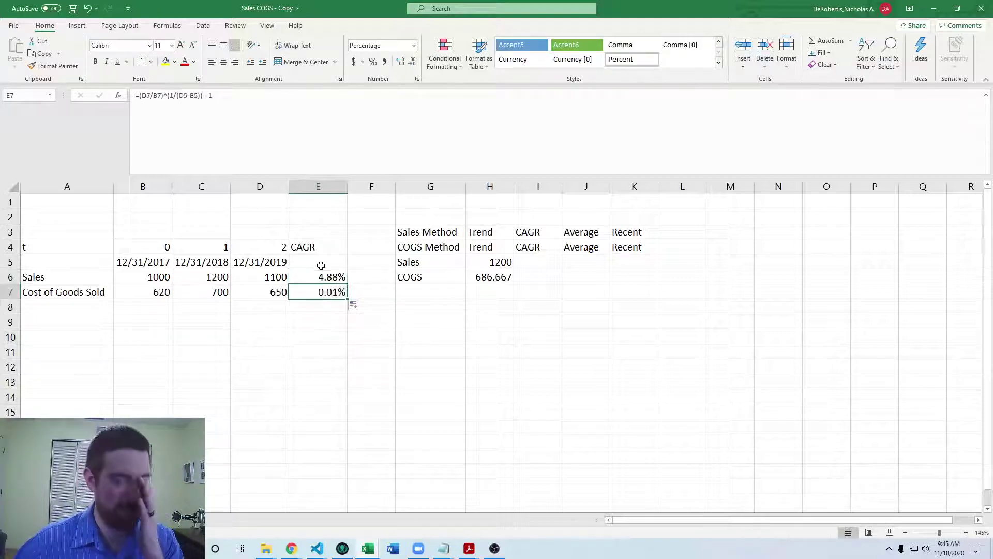
{"action": "left_click", "coordinate": [325, 153]}
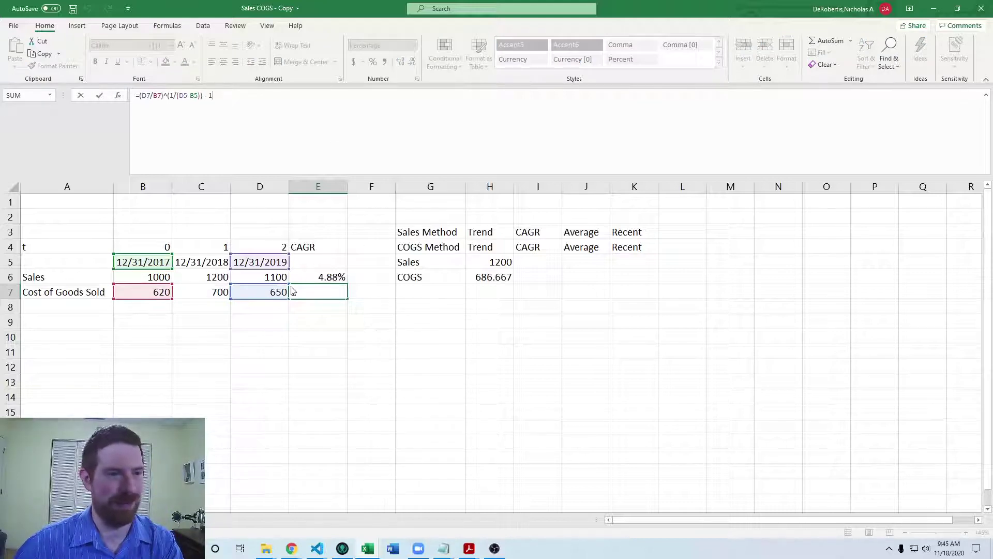
{"action": "key", "text": "Escape"}
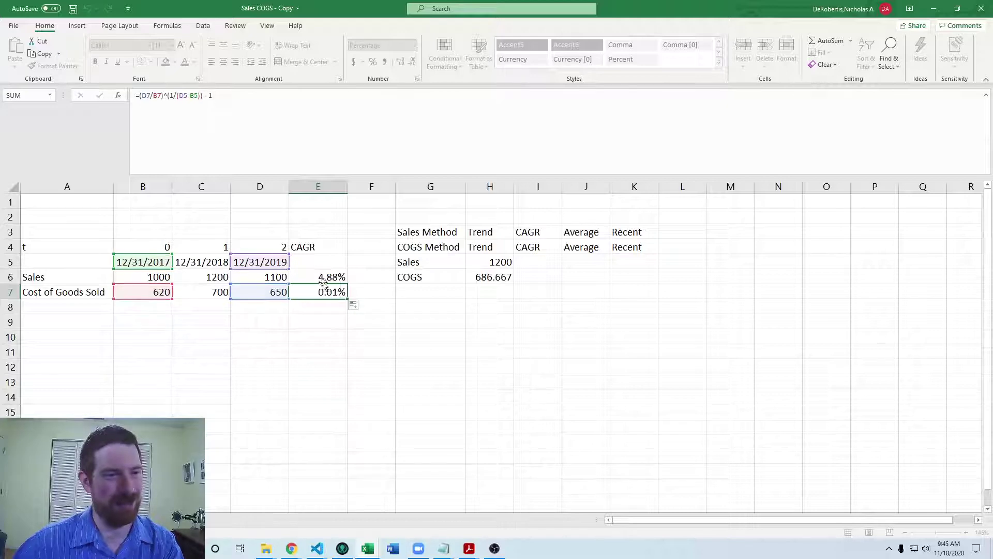
Anchor E6's year references as $D$4 and $B$4 and refill E7, giving COGS CAGR 2.39%
{"action": "left_click", "coordinate": [333, 278]}
{"action": "left_click", "coordinate": [182, 95]}
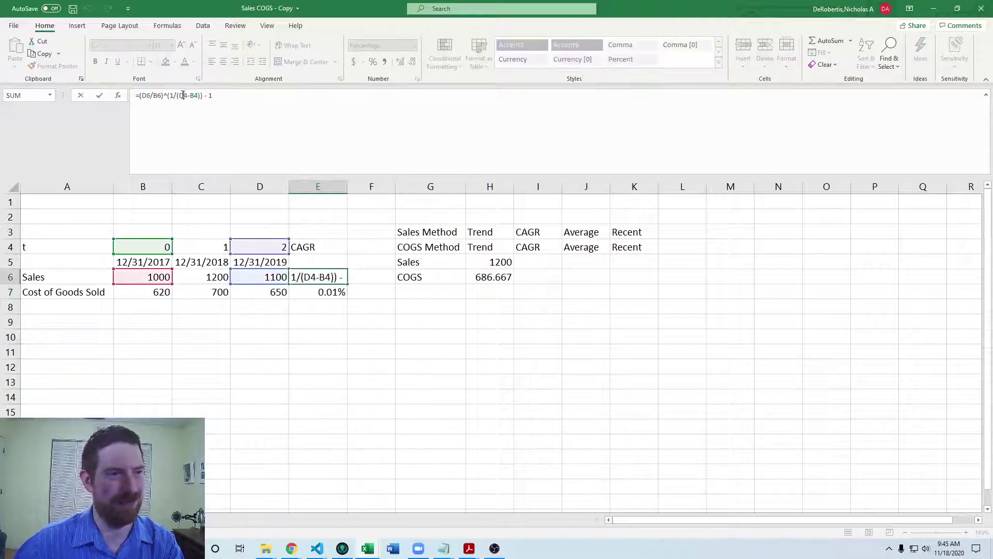
{"action": "double_click", "coordinate": [183, 95]}
{"action": "key", "text": "F4"}
{"action": "double_click", "coordinate": [202, 95]}
{"action": "key", "text": "F4"}
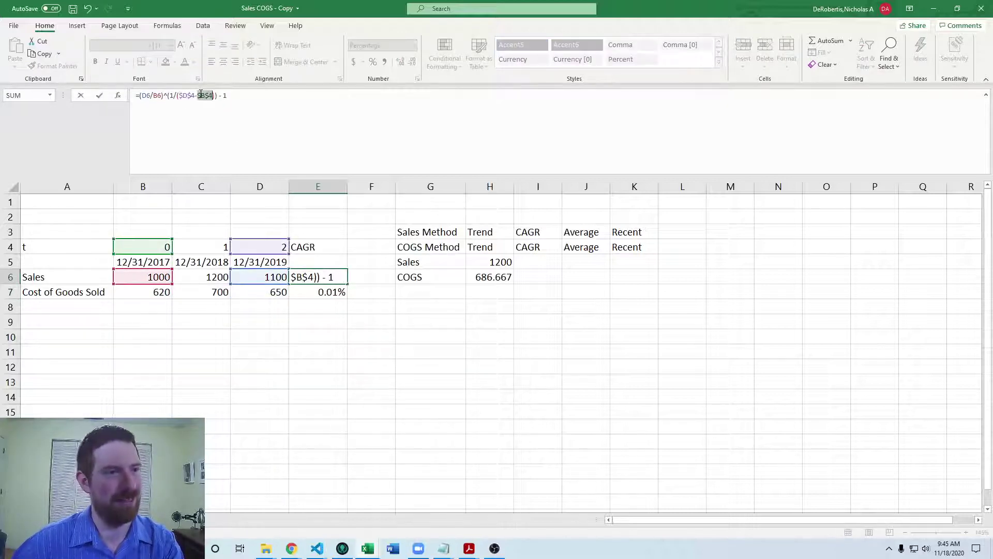
{"action": "key", "text": "Return"}
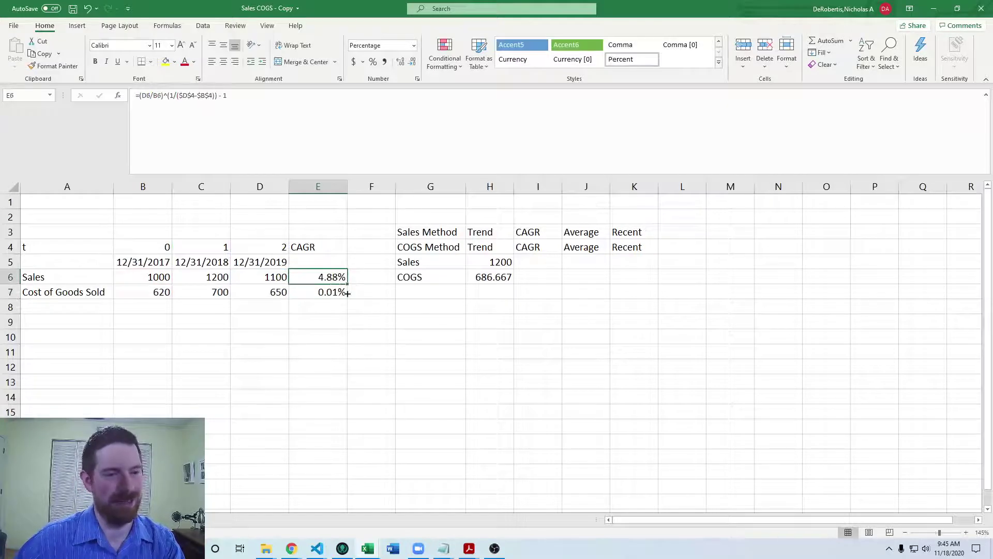
{"action": "left_click_drag", "start_coordinate": [347, 285], "coordinate": [323, 292]}
{"action": "double_click", "coordinate": [323, 293]}
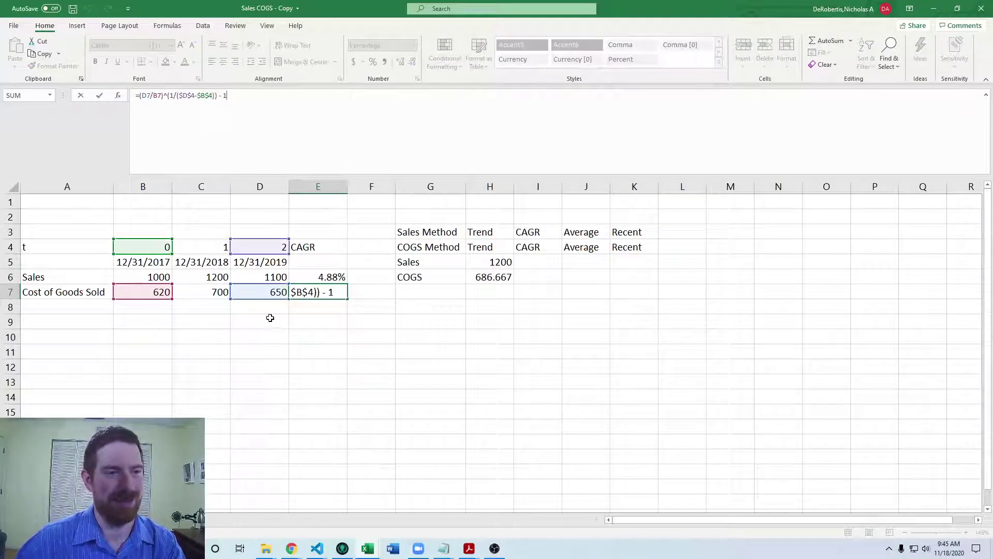
{"action": "key", "text": "Return"}
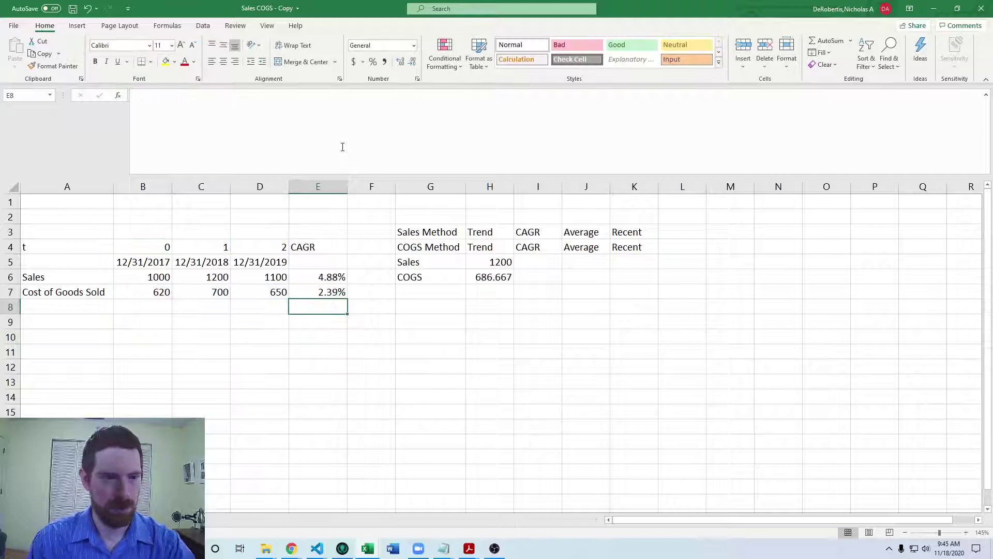
Enter =$D6*(1+$E6) in I5 for a Sales CAGR forecast of 1153.69
{"action": "key", "text": "Up"}
{"action": "key", "text": "Right"}
{"action": "key", "text": "Right"}
{"action": "key", "text": "Right"}
{"action": "key", "text": "Up"}
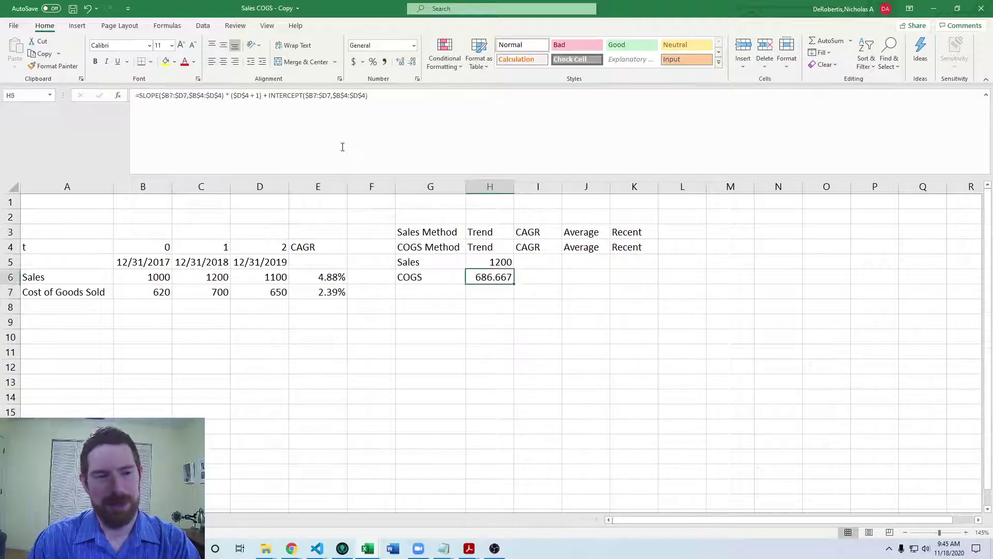
{"action": "key", "text": "Up"}
{"action": "key", "text": "Up"}
{"action": "key", "text": "Right"}
{"action": "key", "text": "Down"}
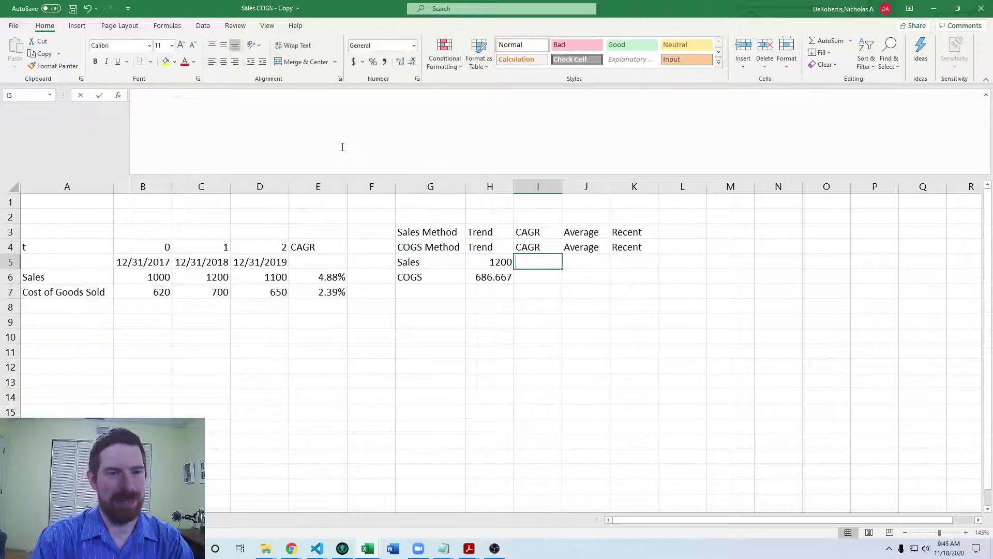
{"action": "type", "text": "="}
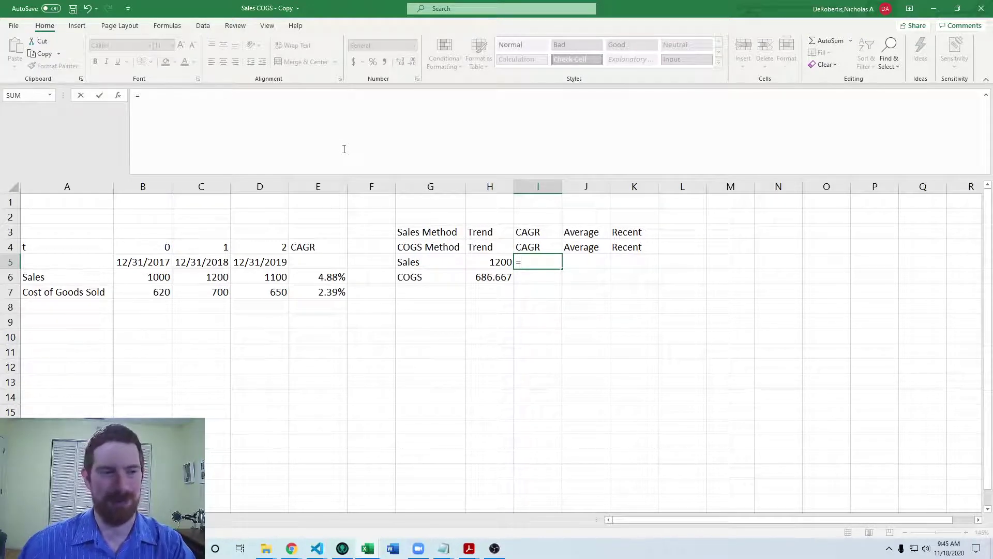
{"action": "left_click", "coordinate": [273, 278]}
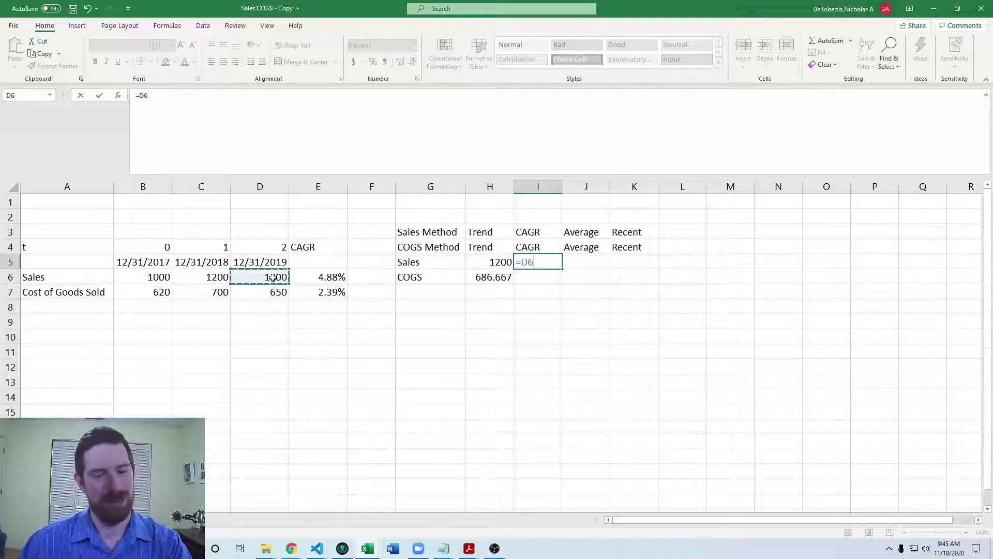
{"action": "key", "text": "F4"}
{"action": "key", "text": "F4"}
{"action": "key", "text": "F4"}
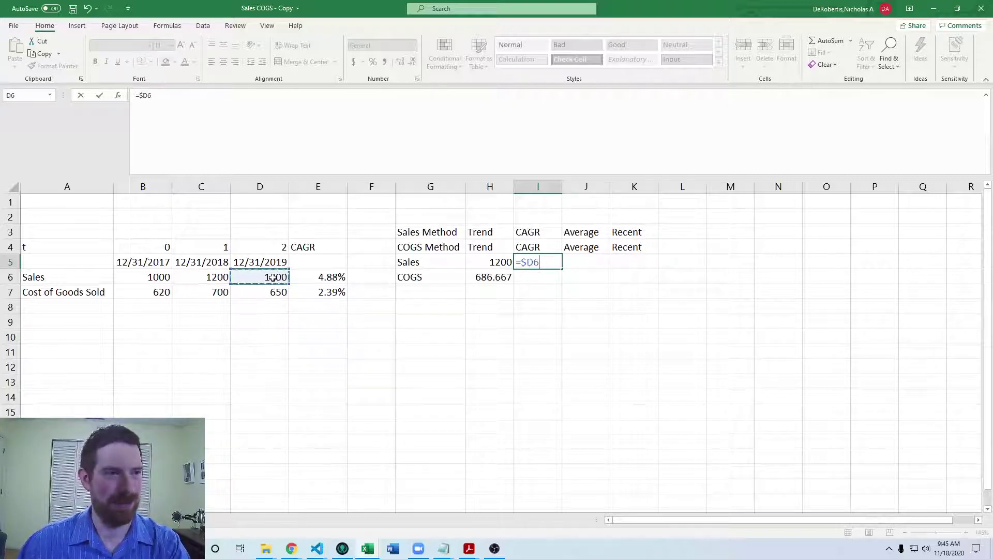
{"action": "left_click", "coordinate": [316, 147]}
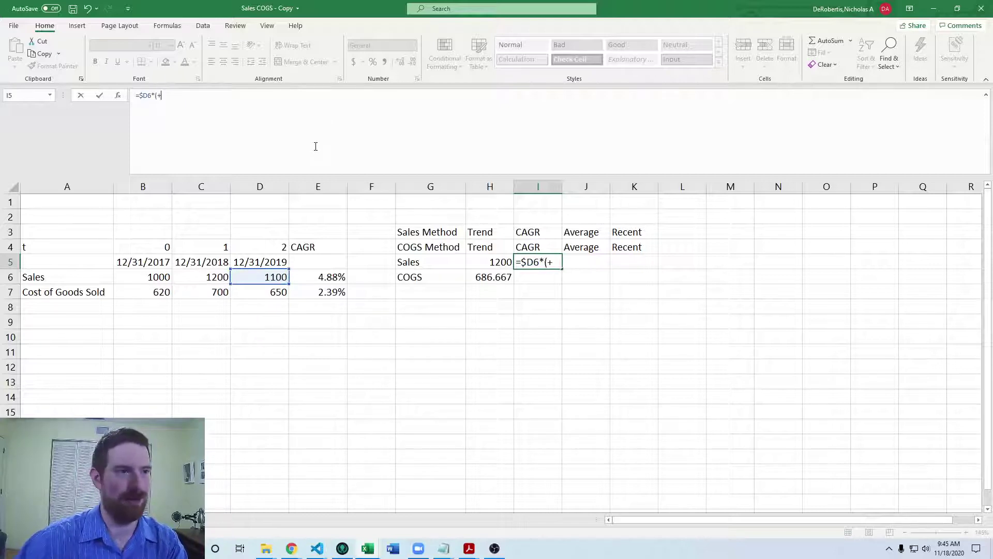
{"action": "type", "text": "*(1+"}
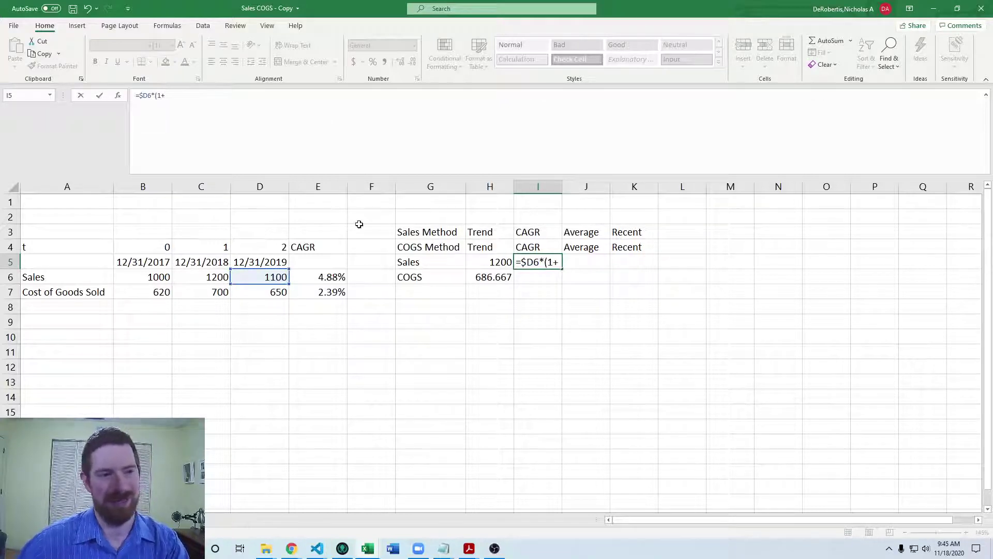
{"action": "left_click", "coordinate": [321, 275]}
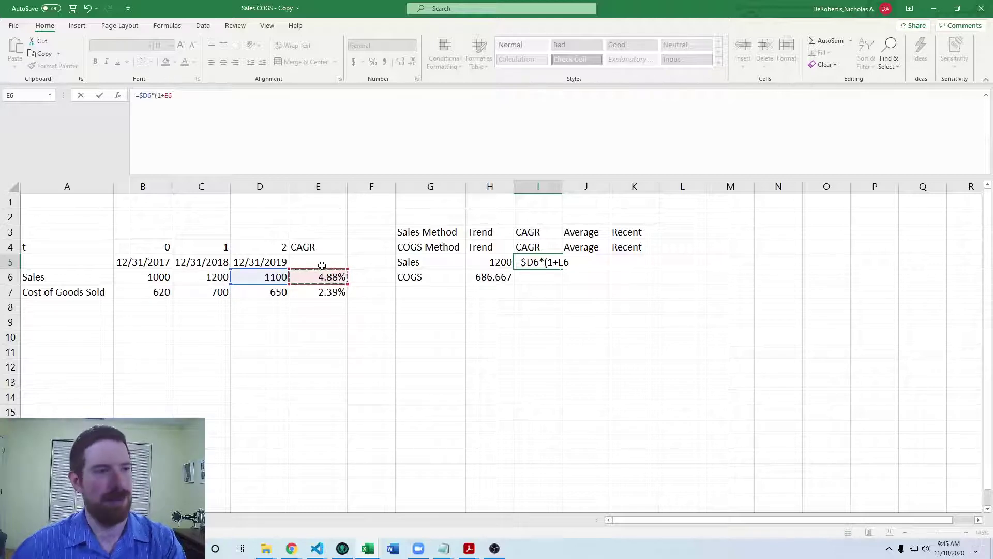
{"action": "key", "text": "F4"}
{"action": "key", "text": "F4"}
{"action": "key", "text": "F4"}
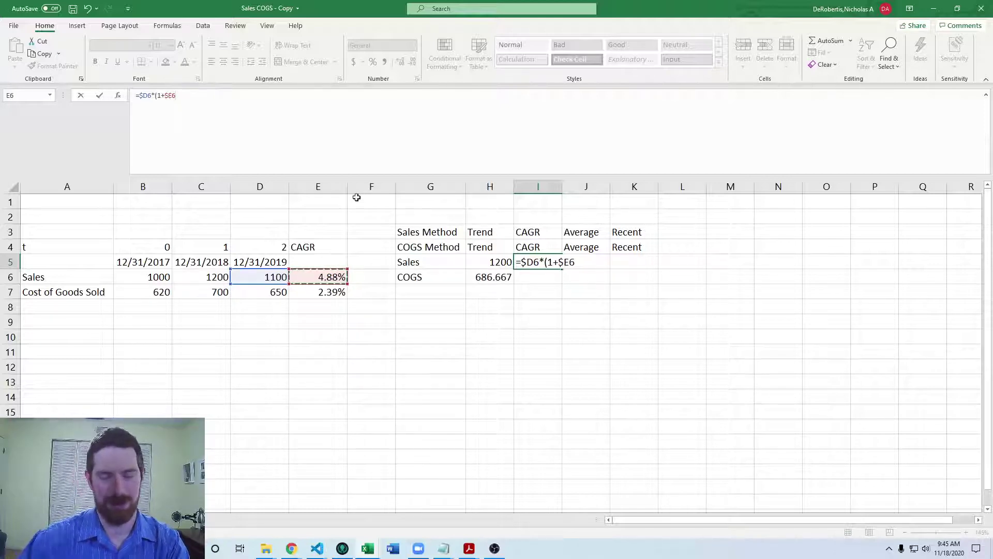
{"action": "type", "text": ")"}
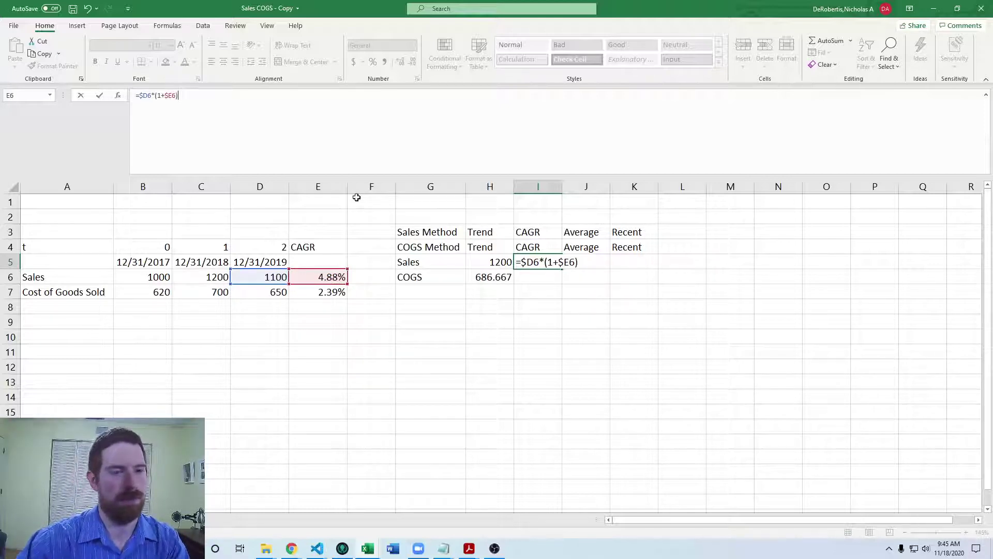
{"action": "key", "text": "Return"}
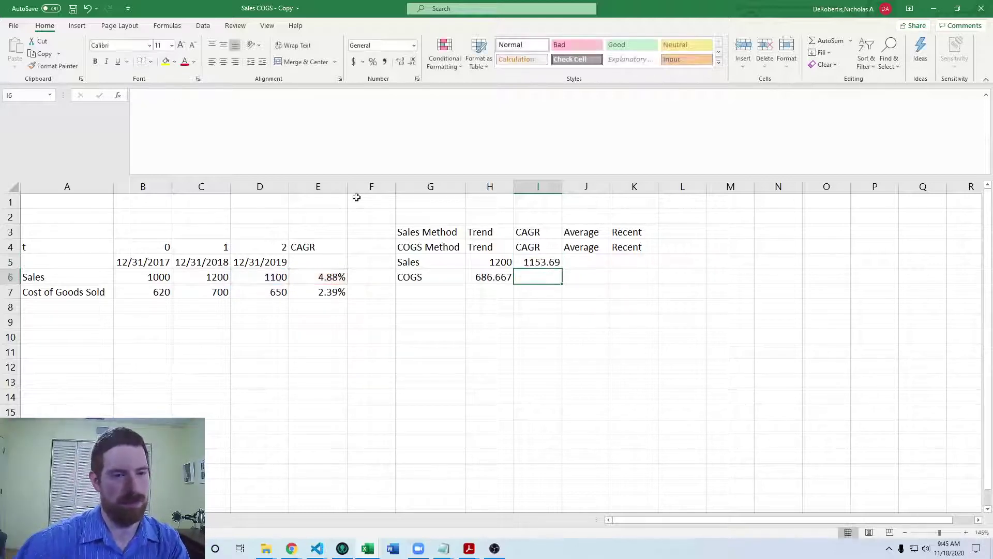
Copy the CAGR forecast formula down to I6, giving COGS 665.54
{"action": "left_click", "coordinate": [550, 268]}
{"action": "left_click_drag", "start_coordinate": [563, 270], "coordinate": [563, 287]}
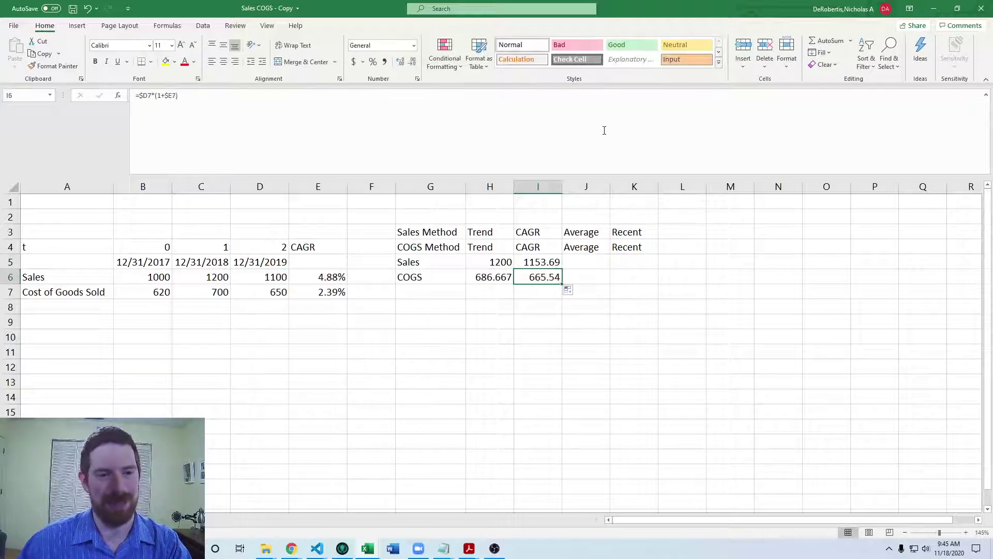
{"action": "left_click", "coordinate": [598, 141]}
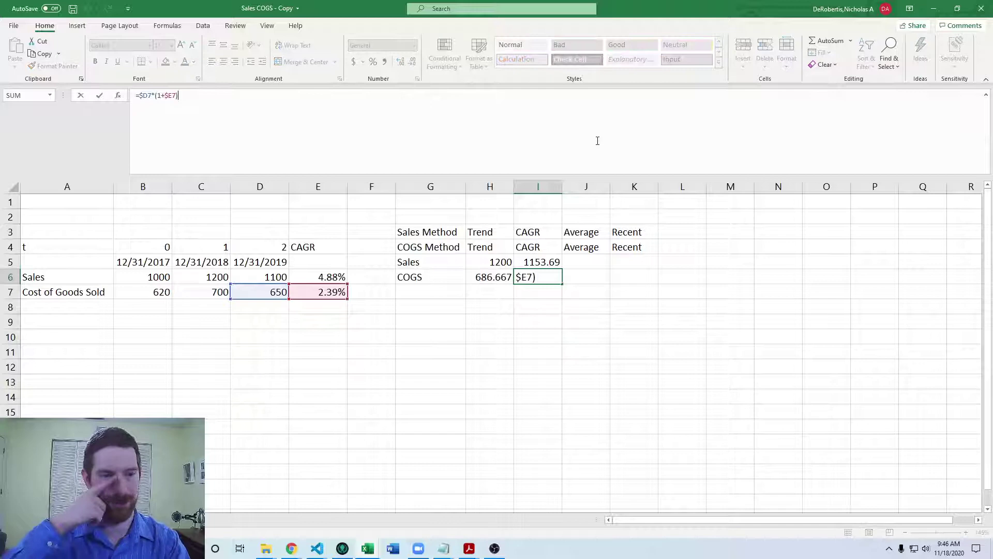
{"action": "key", "text": "Escape"}
Enter =AVERAGE($B6:$D6) in J5 for a Sales average forecast of 1100
{"action": "left_click", "coordinate": [760, 244]}
{"action": "left_click", "coordinate": [593, 262]}
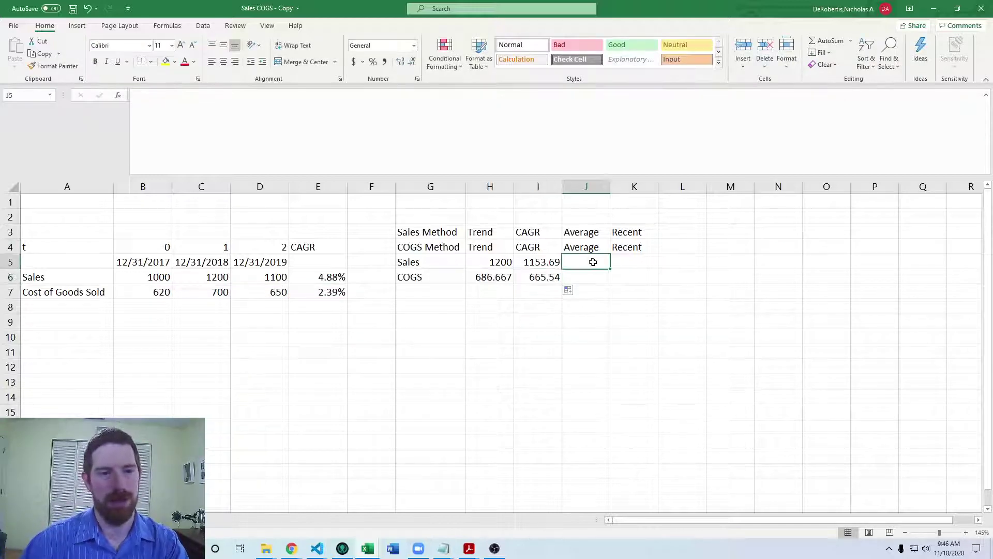
{"action": "type", "text": "=a"}
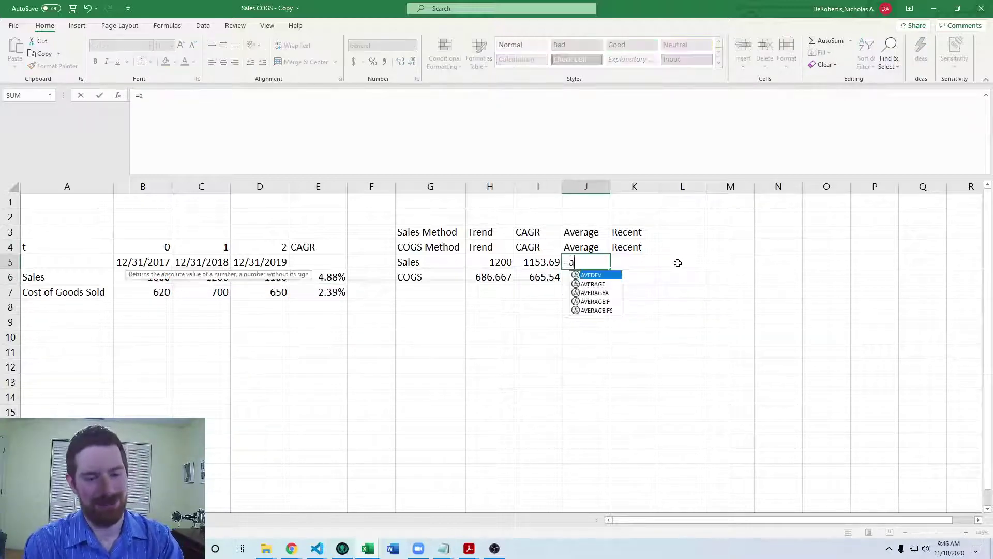
{"action": "type", "text": "verage =average("}
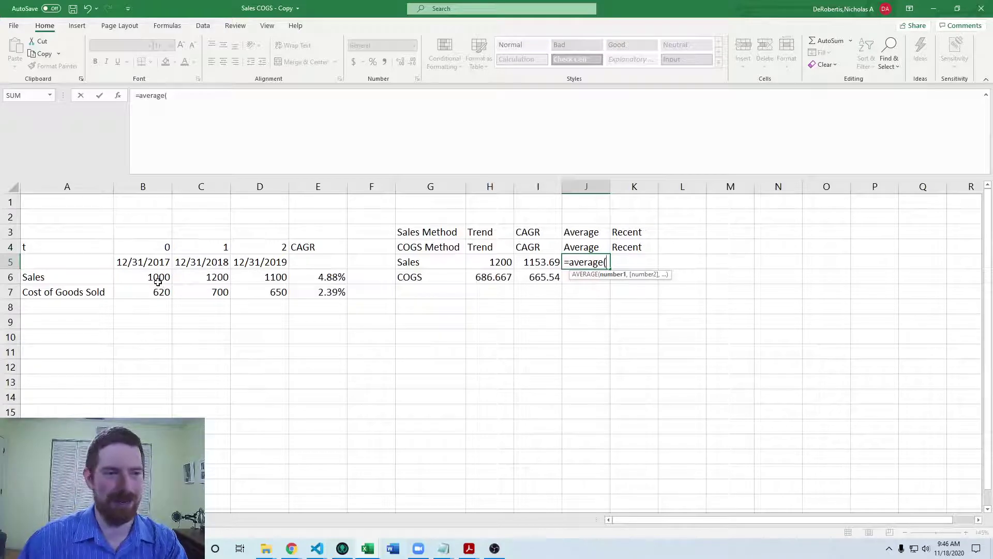
{"action": "left_click_drag", "start_coordinate": [155, 278], "coordinate": [256, 280]}
{"action": "type", "text": ")"}
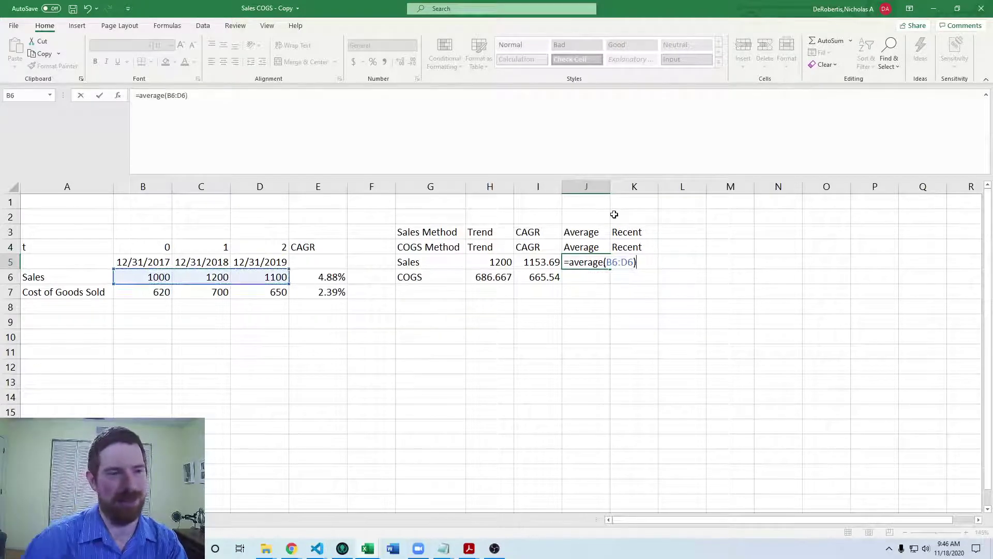
{"action": "left_click", "coordinate": [182, 95]}
{"action": "key", "text": "F4"}
{"action": "key", "text": "F4"}
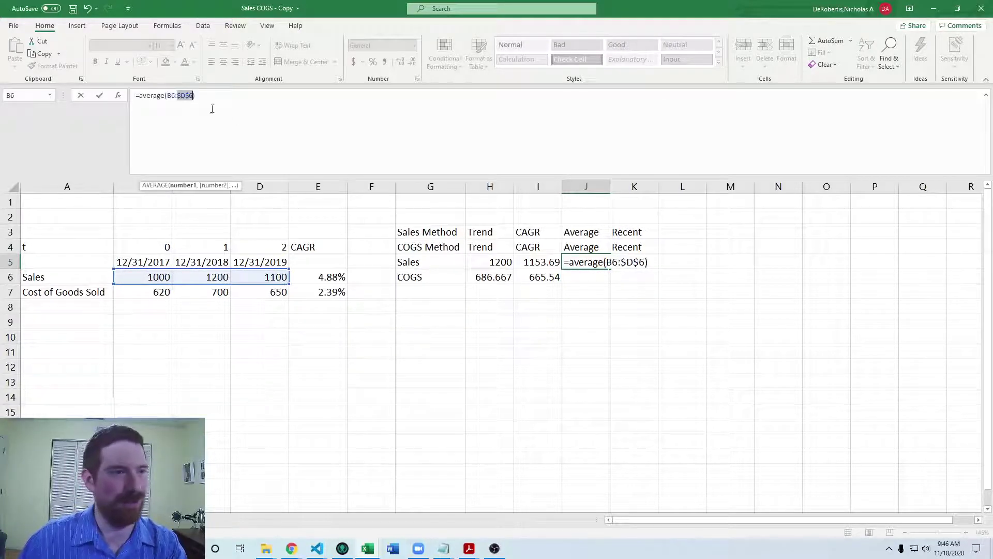
{"action": "key", "text": "F4"}
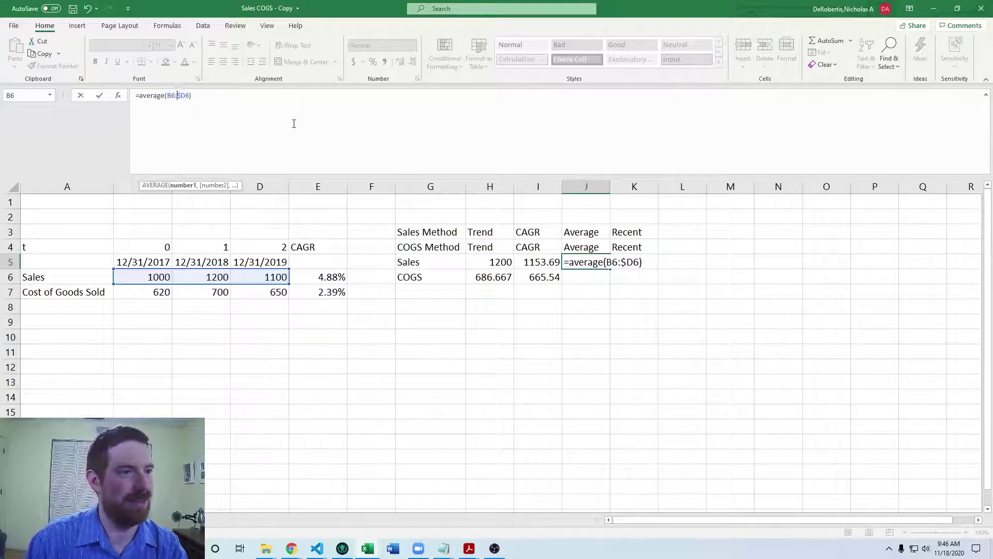
{"action": "key", "text": "Left"}
{"action": "key", "text": "Left"}
{"action": "key", "text": "Left"}
{"action": "key", "text": "Left"}
{"action": "key", "text": "Left"}
{"action": "key", "text": "Left"}
{"action": "key", "text": "F4"}
{"action": "key", "text": "F4"}
{"action": "key", "text": "F4"}
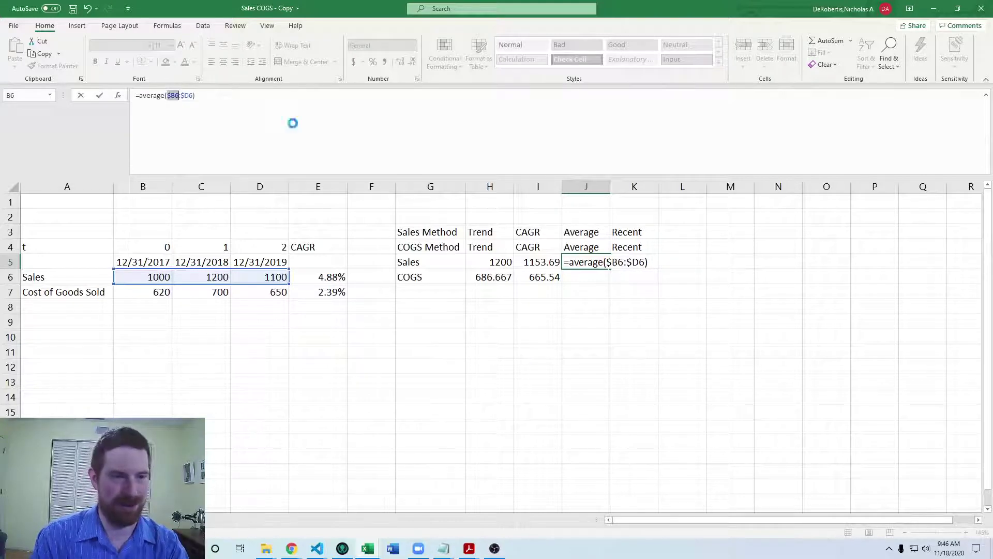
{"action": "key", "text": "Return"}
Fill the average formula down to J6, giving COGS 656.667
{"action": "key", "text": "Up"}
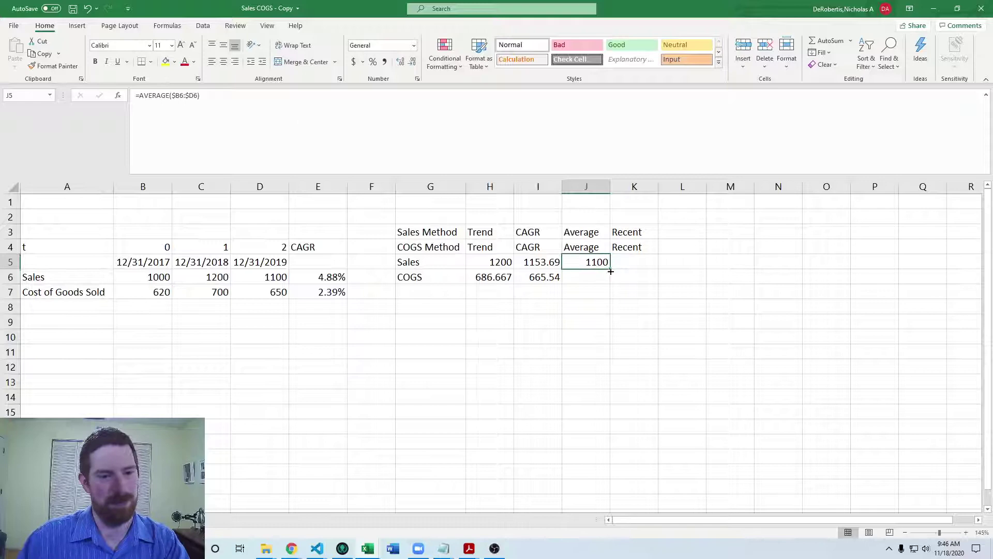
{"action": "left_click_drag", "start_coordinate": [611, 270], "coordinate": [610, 285]}
{"action": "left_click", "coordinate": [585, 275]}
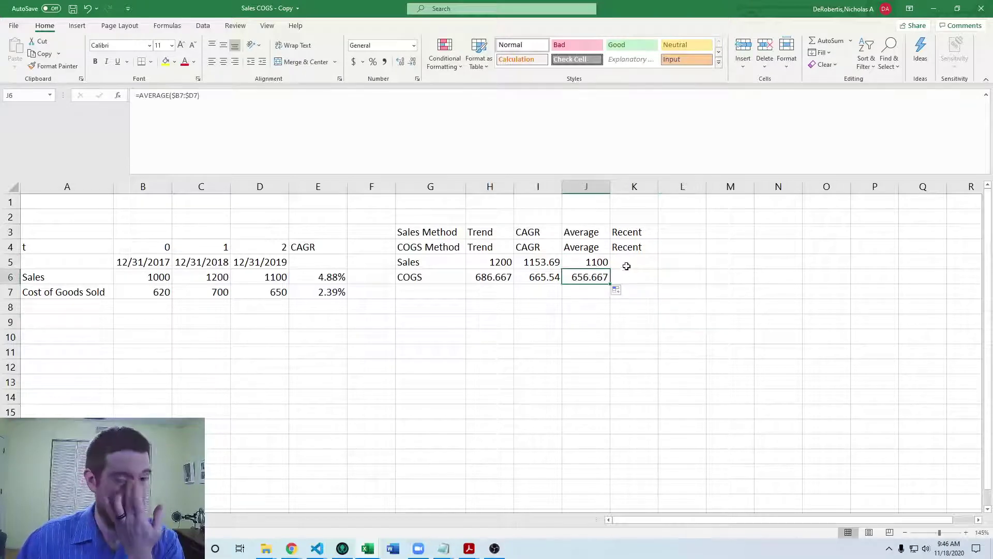
{"action": "left_click", "coordinate": [628, 264]}
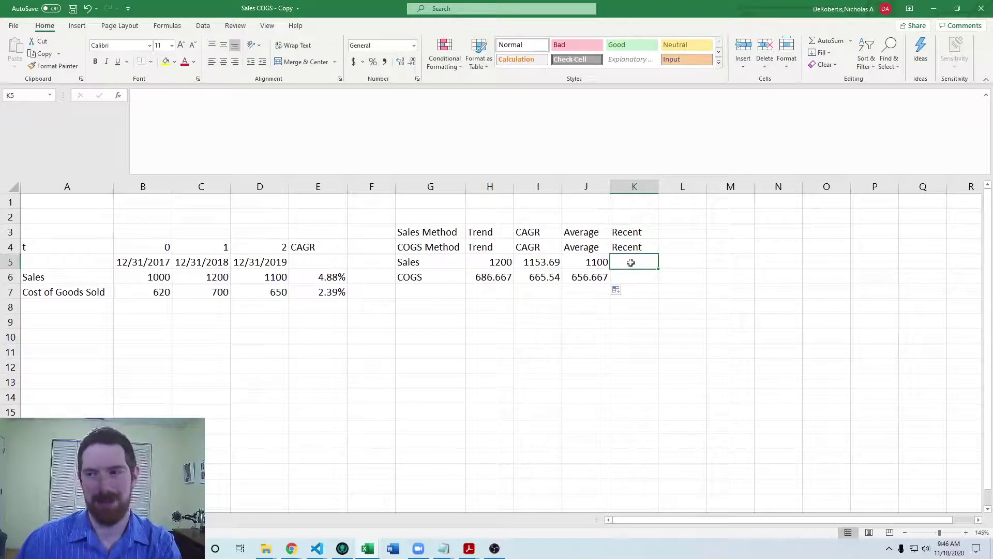
Enter an anchored reference to the latest Sales value D6 in K5, giving 1100
{"action": "type", "text": "="}
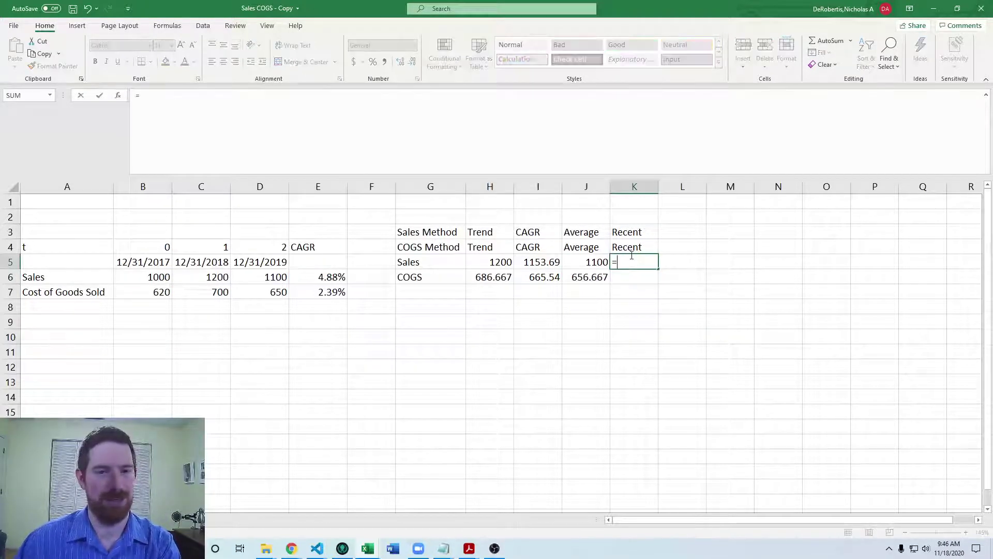
{"action": "left_click", "coordinate": [247, 277]}
{"action": "key", "text": "F4"}
{"action": "key", "text": "F4"}
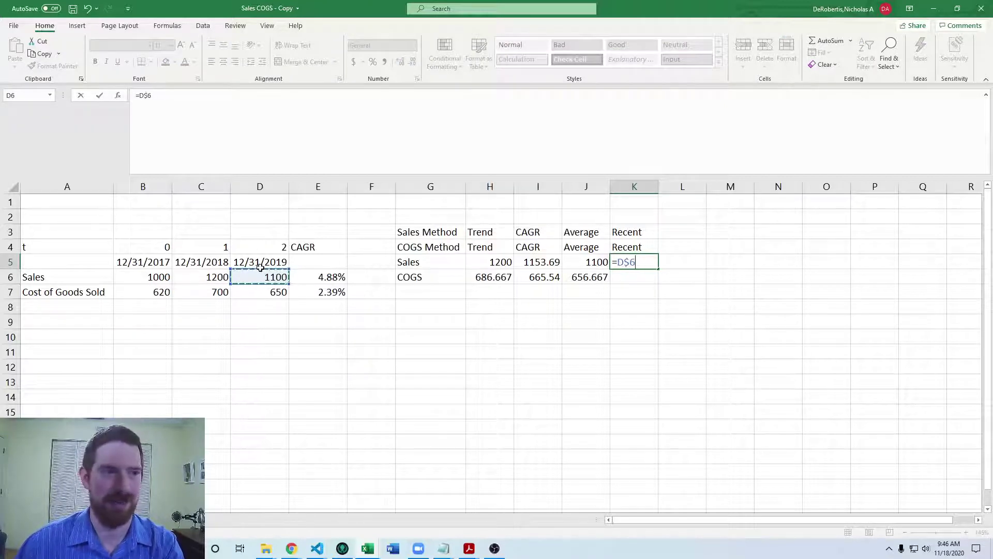
{"action": "key", "text": "Return"}
Fill K5's Recent formula down into K6 so COGS shows 650
{"action": "left_click", "coordinate": [644, 252]}
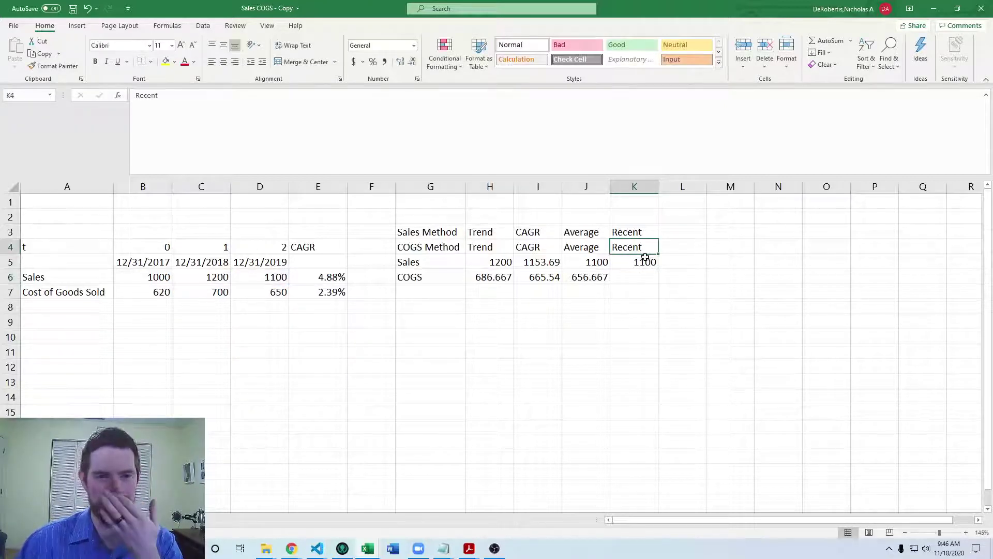
{"action": "left_click", "coordinate": [648, 261]}
{"action": "double_click", "coordinate": [660, 271]}
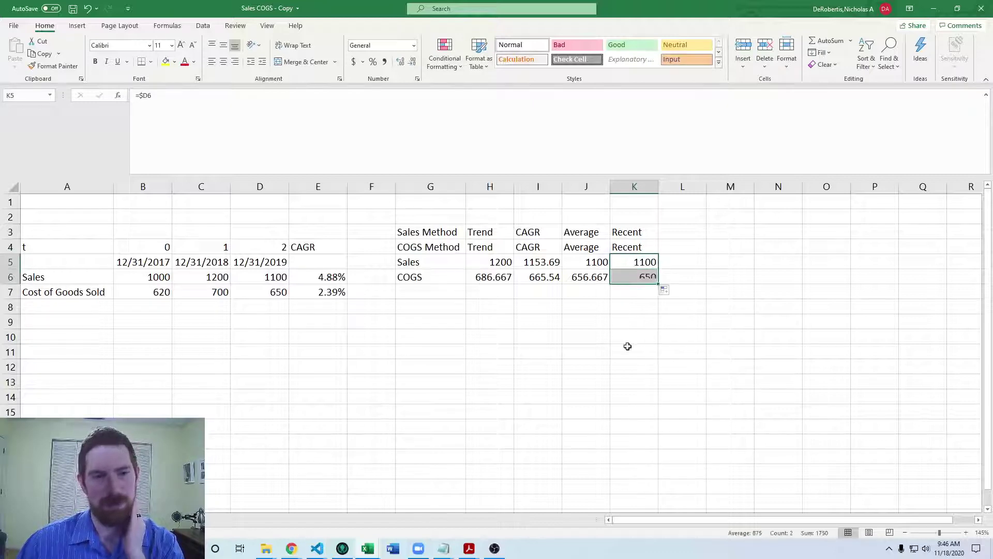
{"action": "left_click", "coordinate": [627, 347]}
{"action": "left_click", "coordinate": [627, 293]}
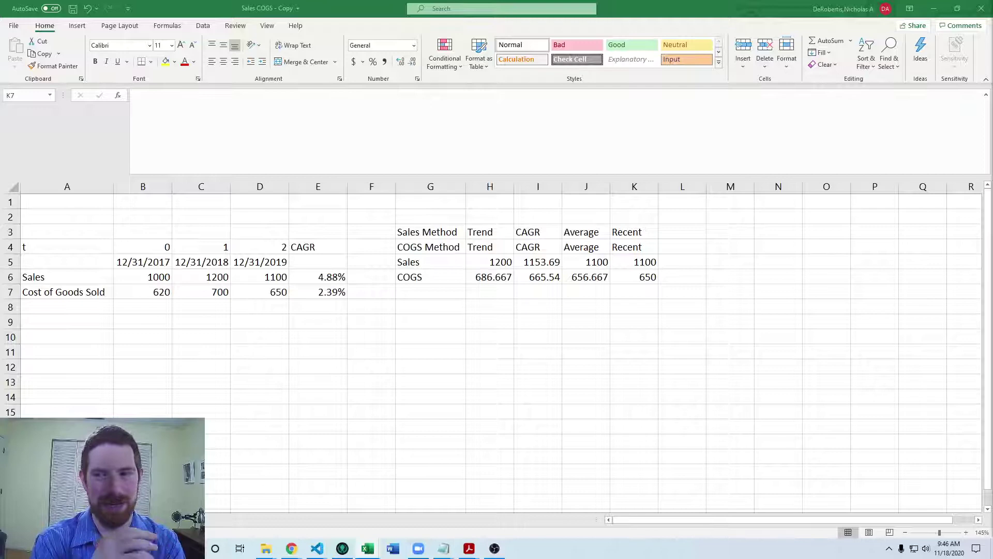
{"action": "left_click", "coordinate": [687, 243]}
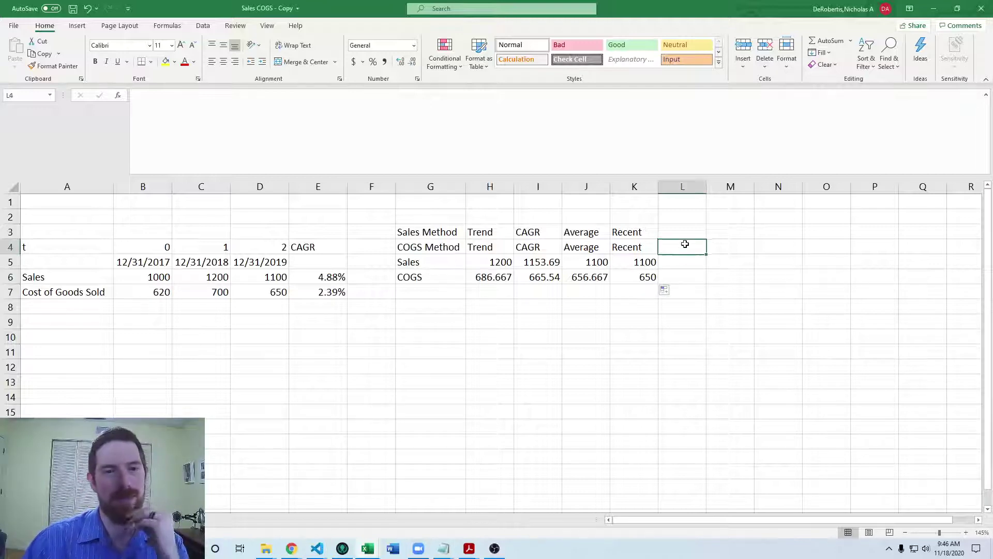
{"action": "left_click", "coordinate": [236, 317]}
{"action": "key", "text": "Up"}
{"action": "key", "text": "Left"}
{"action": "key", "text": "Left"}
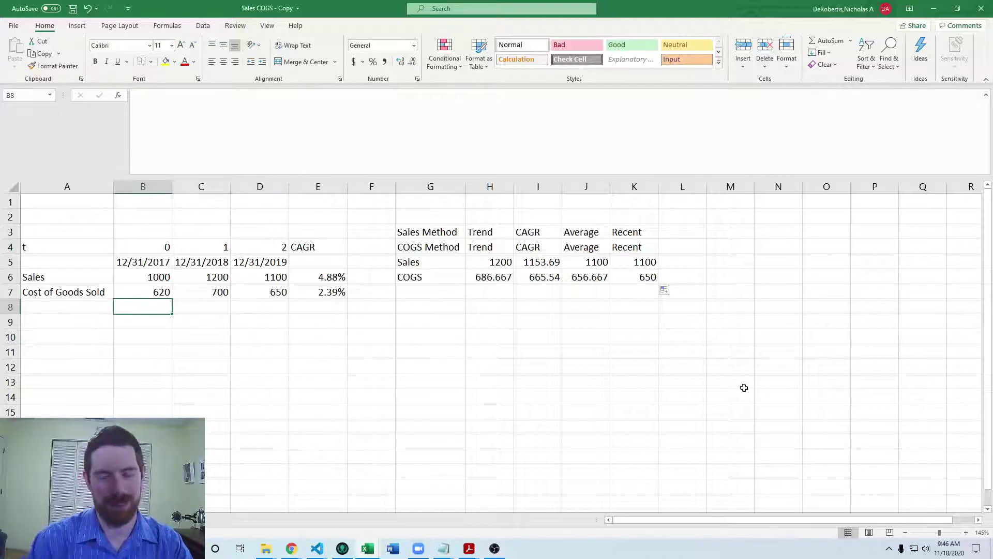
{"action": "key", "text": "Left"}
{"action": "key", "text": "Right"}
{"action": "key", "text": "Right"}
{"action": "key", "text": "Right"}
{"action": "key", "text": "Left"}
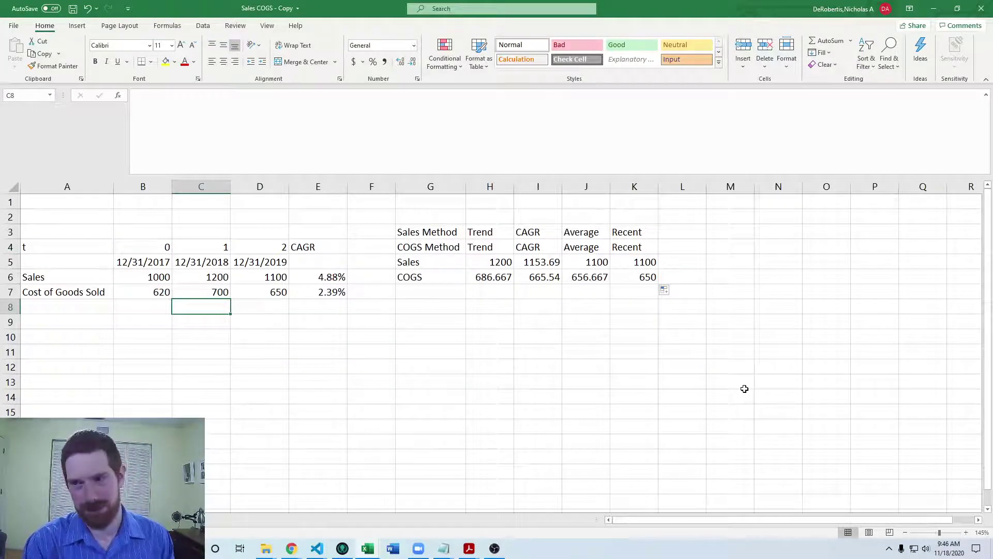
{"action": "key", "text": "Left"}
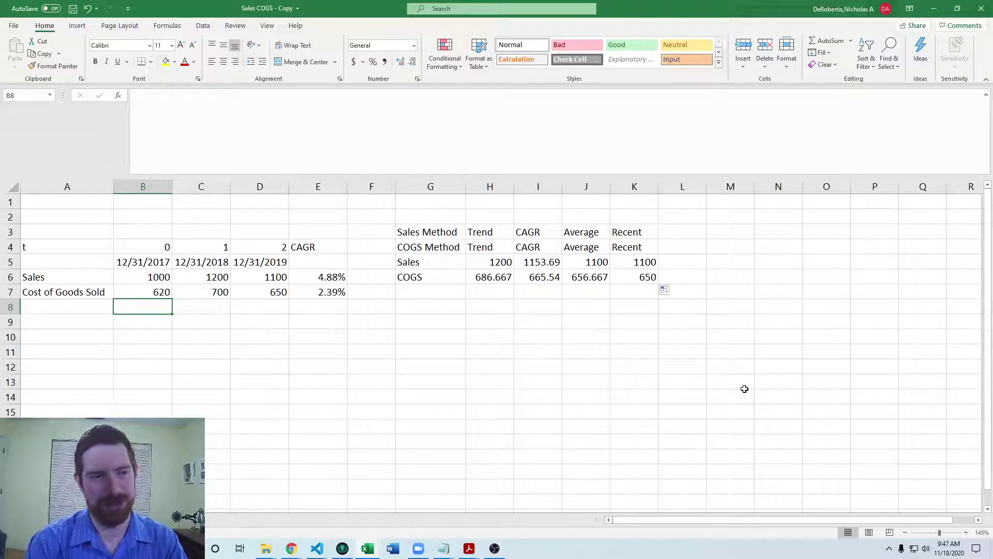
Enter =B7/B6 in B8 to compute COGS as a share of Sales
{"action": "type", "text": "="}
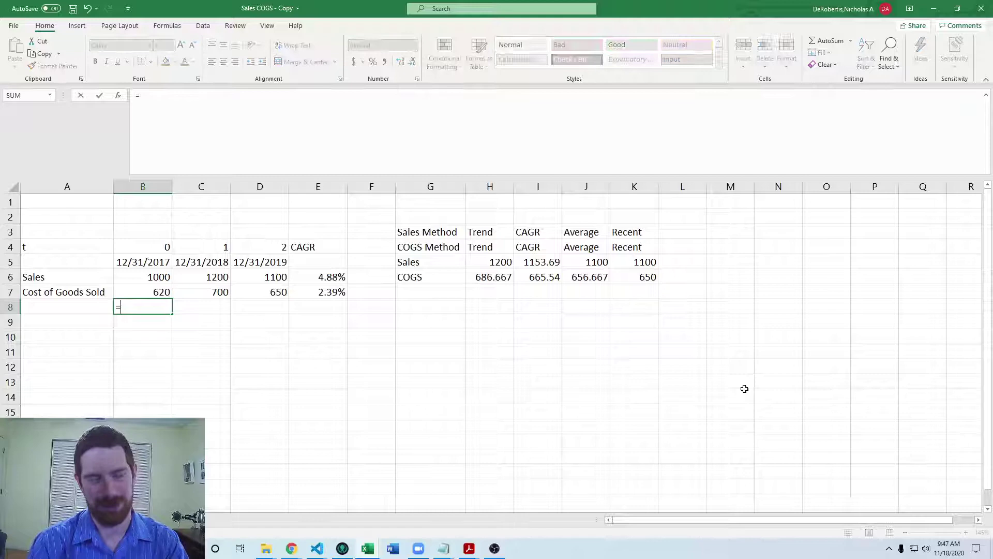
{"action": "key", "text": "Up"}
{"action": "type", "text": "/"}
{"action": "key", "text": "Up"}
{"action": "key", "text": "Up"}
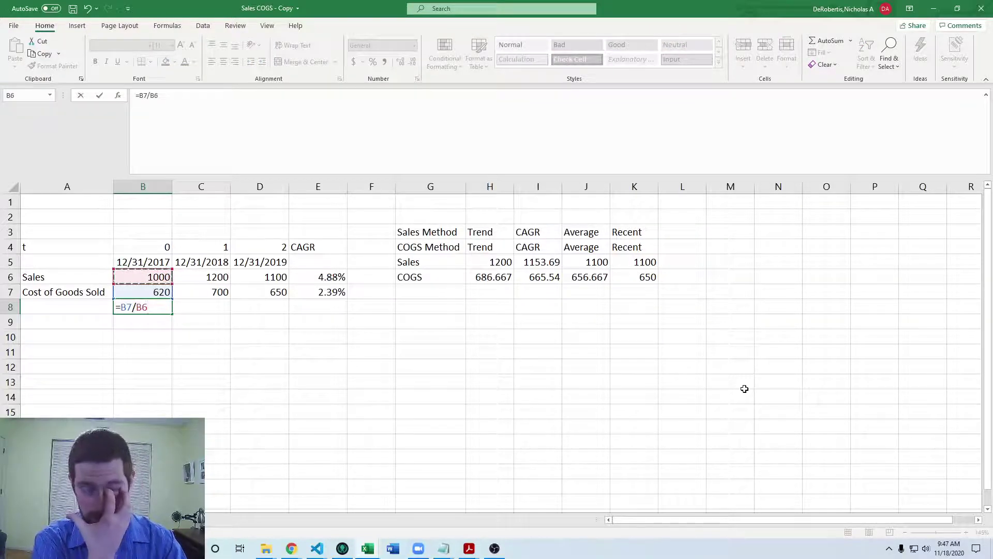
{"action": "key", "text": "Return"}
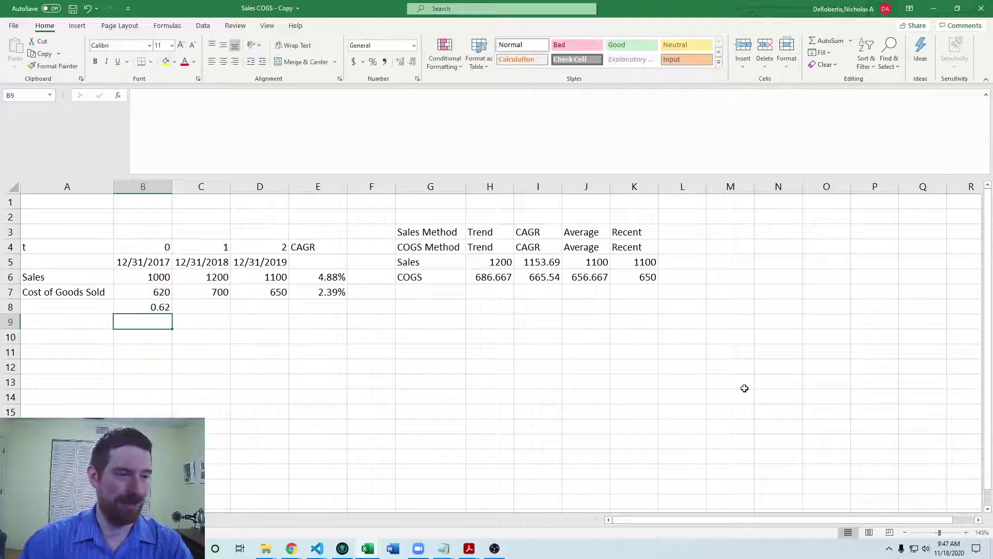
Format B8 as a one-decimal percentage and fill it to D8: 62.0%, 58.3%, 59.1%
{"action": "key", "text": "Up"}
{"action": "key", "text": "alt"}
{"action": "key", "text": "p"}
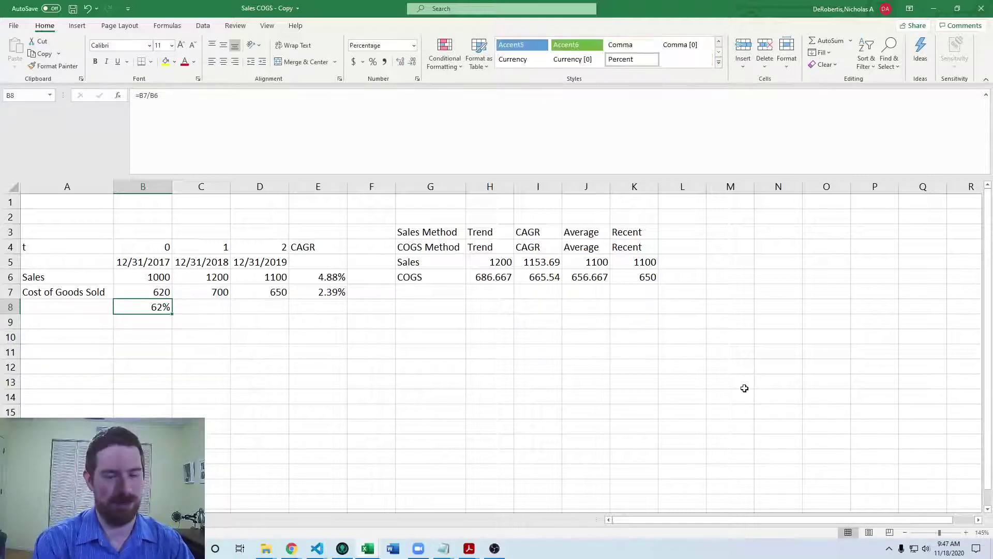
{"action": "key", "text": "alt"}
{"action": "key", "text": "h"}
{"action": "key", "text": "0"}
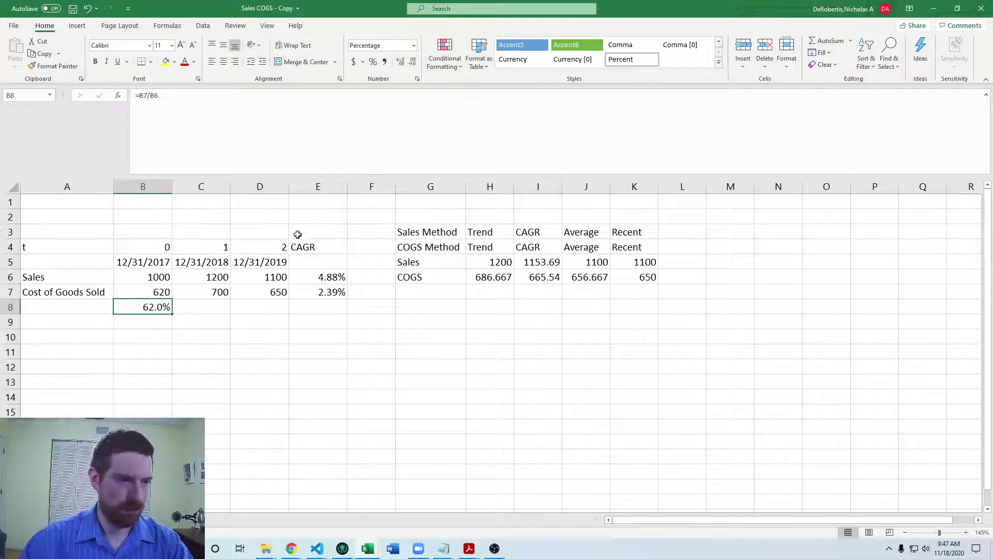
{"action": "left_click_drag", "start_coordinate": [173, 314], "coordinate": [282, 309]}
{"action": "left_click", "coordinate": [470, 385]}
{"action": "left_click", "coordinate": [257, 341]}
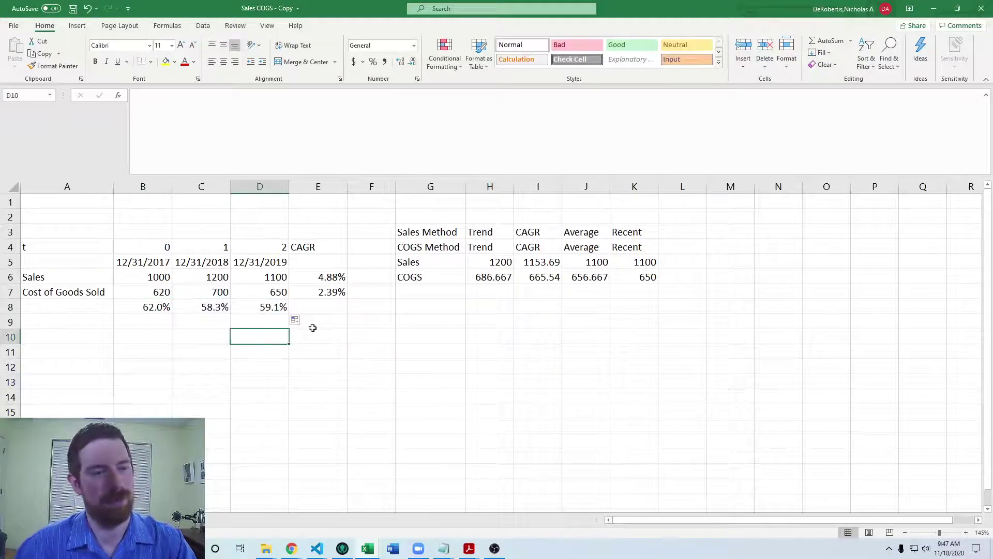
Copy E7's CAGR formula down to E8, giving the ratio's CAGR of -2.37%
{"action": "left_click", "coordinate": [323, 296]}
{"action": "left_click_drag", "start_coordinate": [342, 302], "coordinate": [348, 312]}
{"action": "left_click", "coordinate": [341, 362]}
{"action": "left_click", "coordinate": [321, 308]}
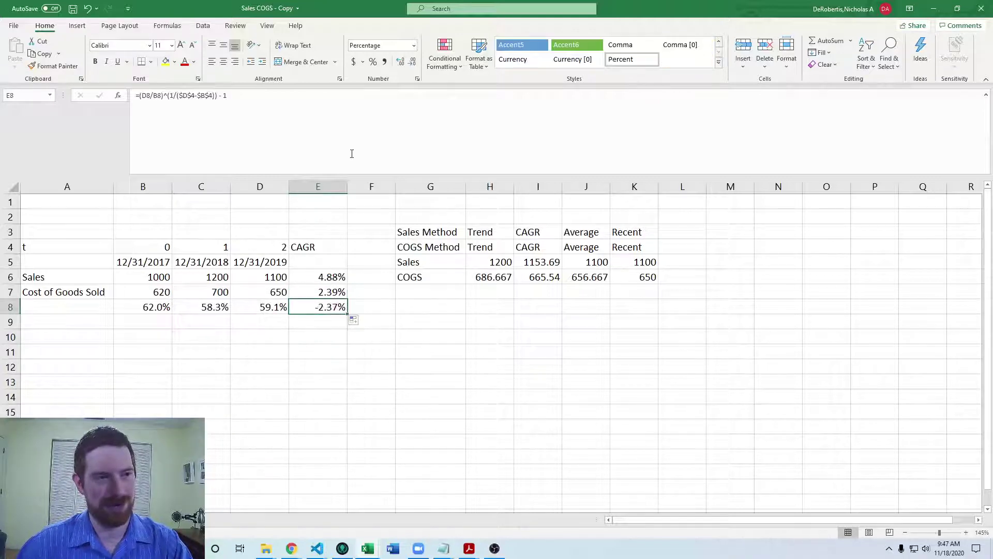
{"action": "left_click", "coordinate": [352, 153]}
{"action": "key", "text": "Return"}
{"action": "left_click", "coordinate": [434, 356]}
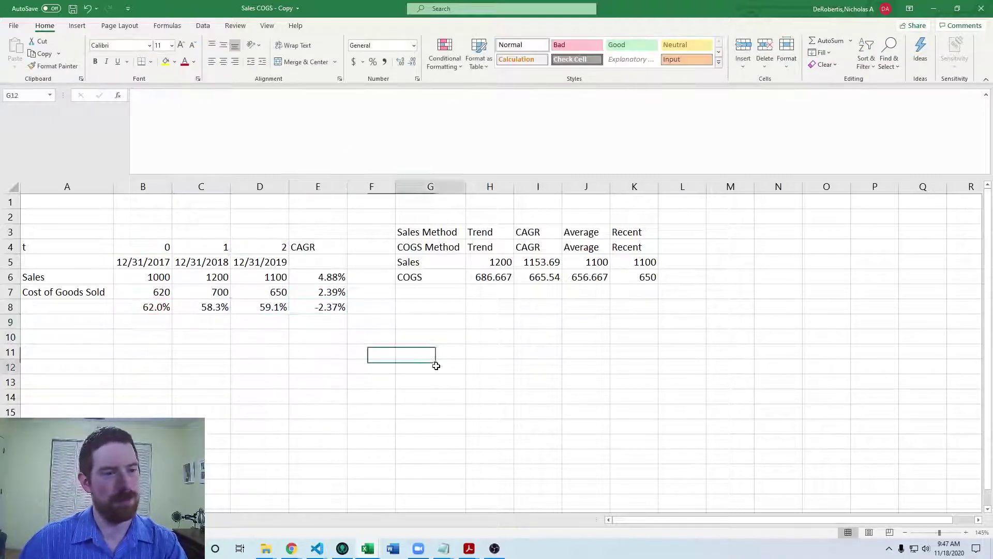
{"action": "left_click", "coordinate": [491, 320]}
{"action": "left_click", "coordinate": [641, 304]}
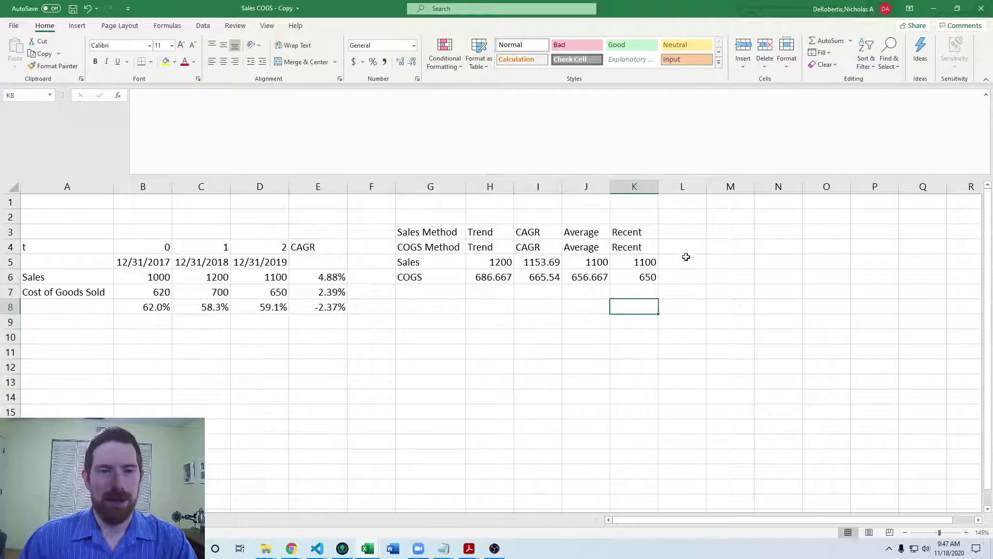
{"action": "left_click", "coordinate": [691, 247]}
{"action": "left_click", "coordinate": [697, 228]}
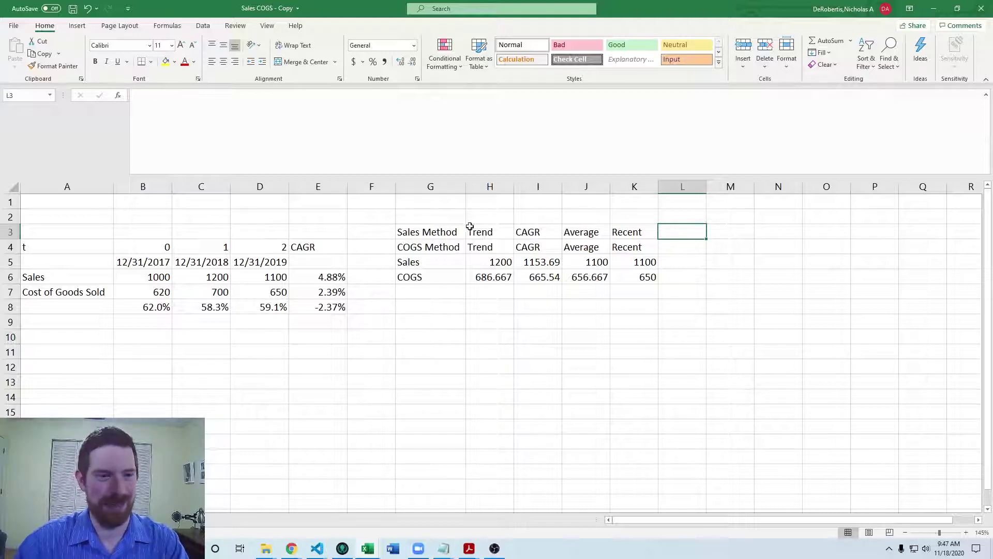
Copy the Trend, CAGR, Average, Recent labels from H3:K3 into L3:O3
{"action": "left_click_drag", "start_coordinate": [470, 227], "coordinate": [633, 233]}
{"action": "key", "text": "ctrl+x"}
{"action": "left_click", "coordinate": [682, 233]}
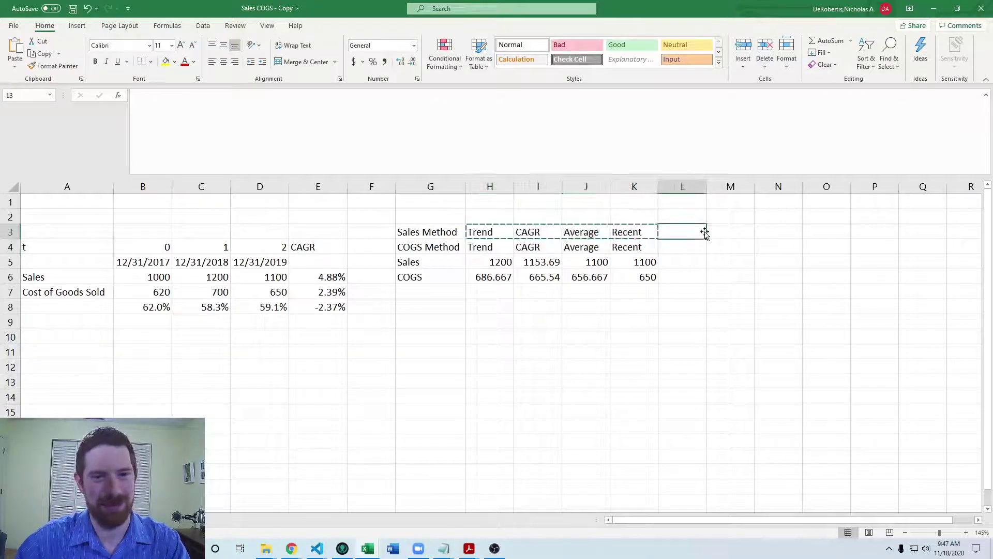
{"action": "key", "text": "ctrl+v"}
{"action": "key", "text": "Right"}
{"action": "key", "text": "ctrl+z"}
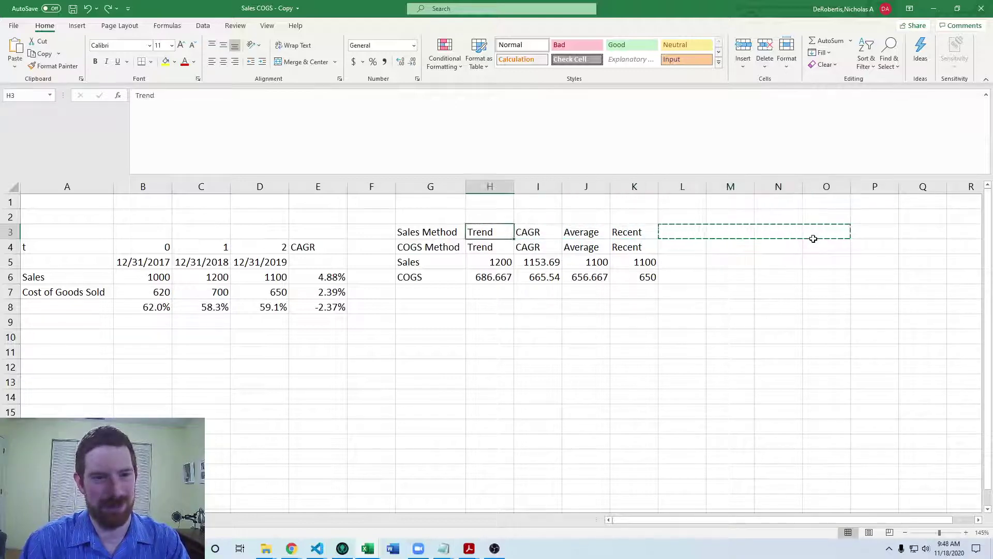
{"action": "key", "text": "Right"}
{"action": "key", "text": "Right"}
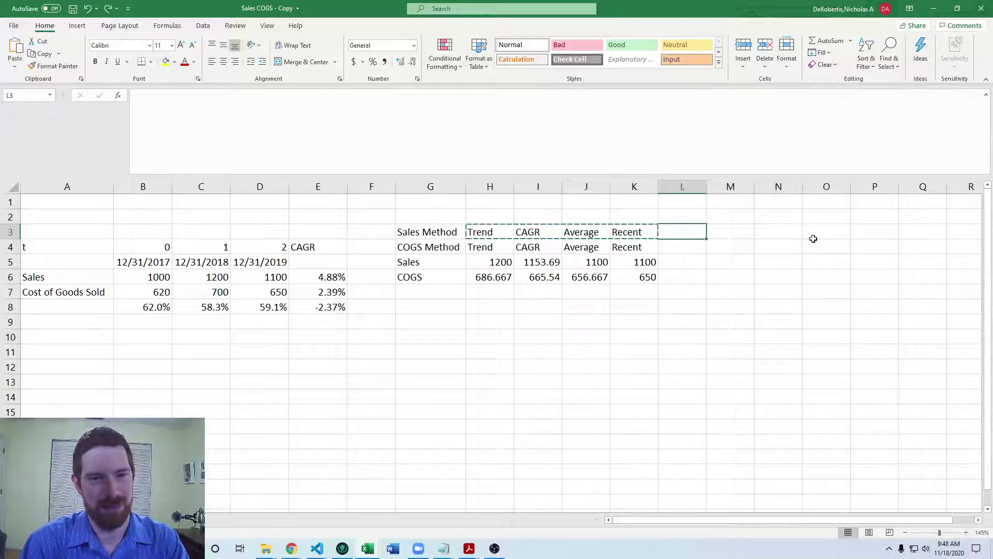
{"action": "key", "text": "ctrl+v"}
Repeat the method labels at P3, T3 and X3
{"action": "key", "text": "Right"}
{"action": "key", "text": "Right"}
{"action": "key", "text": "Right"}
{"action": "key", "text": "Right"}
{"action": "key", "text": "ctrl+v"}
{"action": "key", "text": "Right"}
{"action": "key", "text": "Right"}
{"action": "key", "text": "Right"}
{"action": "key", "text": "Right"}
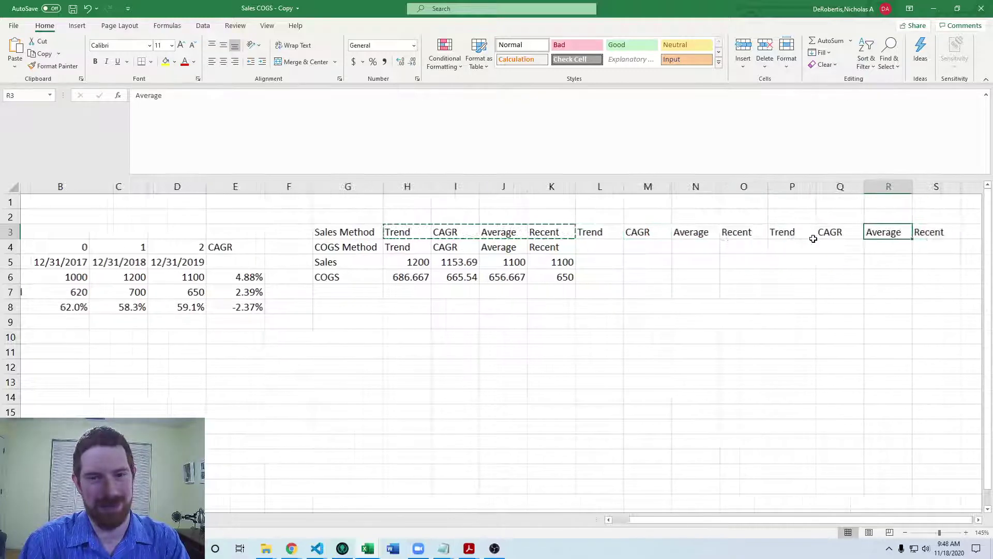
{"action": "key", "text": "ctrl+v"}
{"action": "key", "text": "Right"}
{"action": "key", "text": "Right"}
{"action": "key", "text": "Right"}
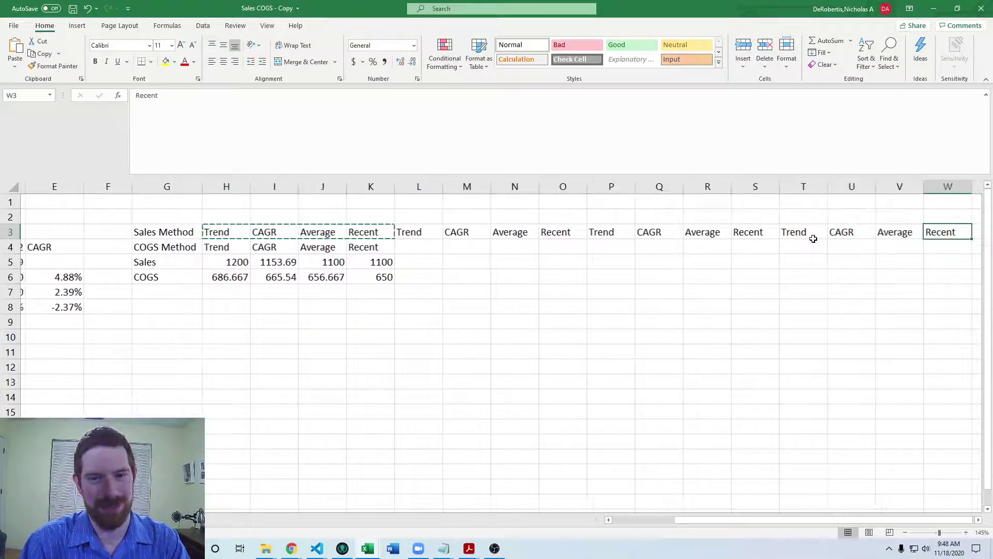
{"action": "key", "text": "Right"}
{"action": "key", "text": "ctrl+v"}
{"action": "key", "text": "Down"}
Copy the Sales forecasts H5:K5 (1200, 1153.69, 1100, 1100) into L5:O5
{"action": "key", "text": "ctrl+Left"}
{"action": "key", "text": "ctrl+Left"}
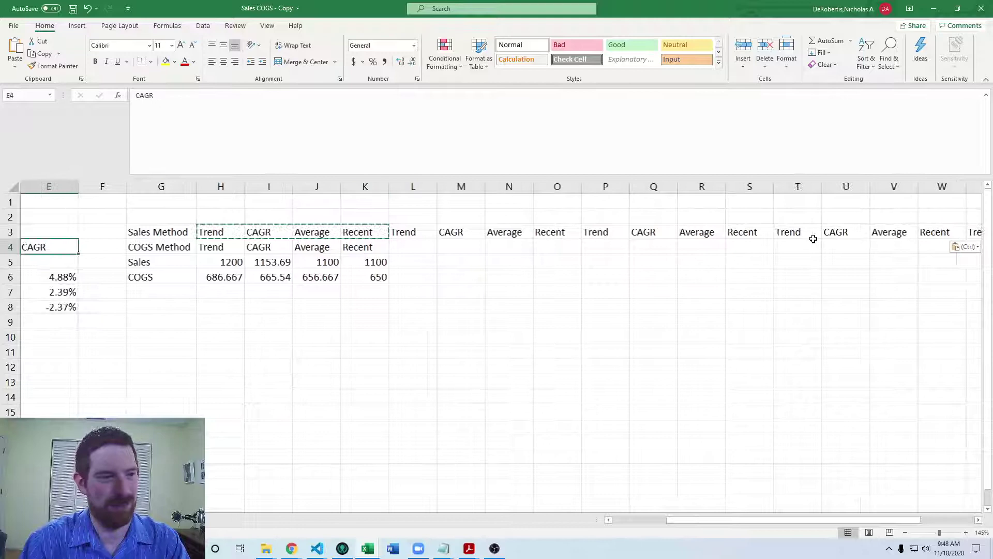
{"action": "key", "text": "Right"}
{"action": "key", "text": "Right"}
{"action": "key", "text": "Right"}
{"action": "key", "text": "Down"}
{"action": "key", "text": "shift+Right"}
{"action": "key", "text": "shift+Right"}
{"action": "key", "text": "shift+Right"}
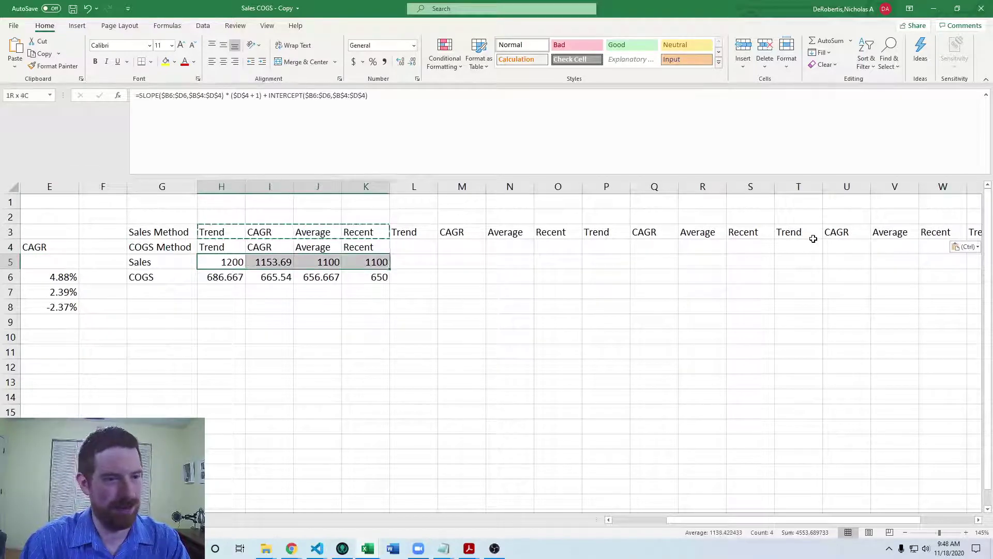
{"action": "key", "text": "shift+Right"}
{"action": "key", "text": "shift+Left"}
{"action": "key", "text": "ctrl+c"}
{"action": "key", "text": "Right"}
{"action": "key", "text": "Right"}
{"action": "key", "text": "Right"}
{"action": "key", "text": "Right"}
{"action": "key", "text": "ctrl+v"}
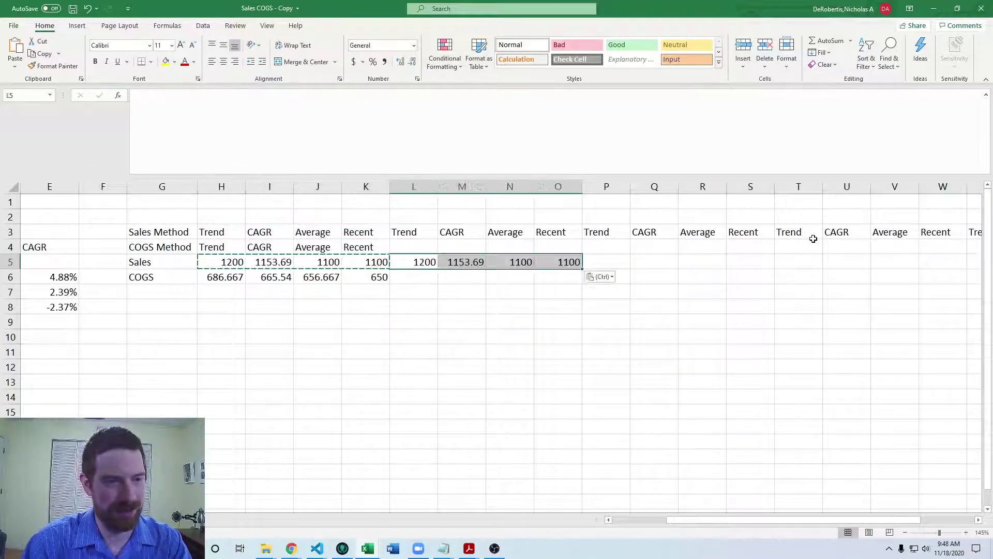
Paste the same Sales forecasts again at P5, T5 and X5
{"action": "key", "text": "Right"}
{"action": "key", "text": "Right"}
{"action": "key", "text": "Right"}
{"action": "key", "text": "Right"}
{"action": "key", "text": "ctrl+v"}
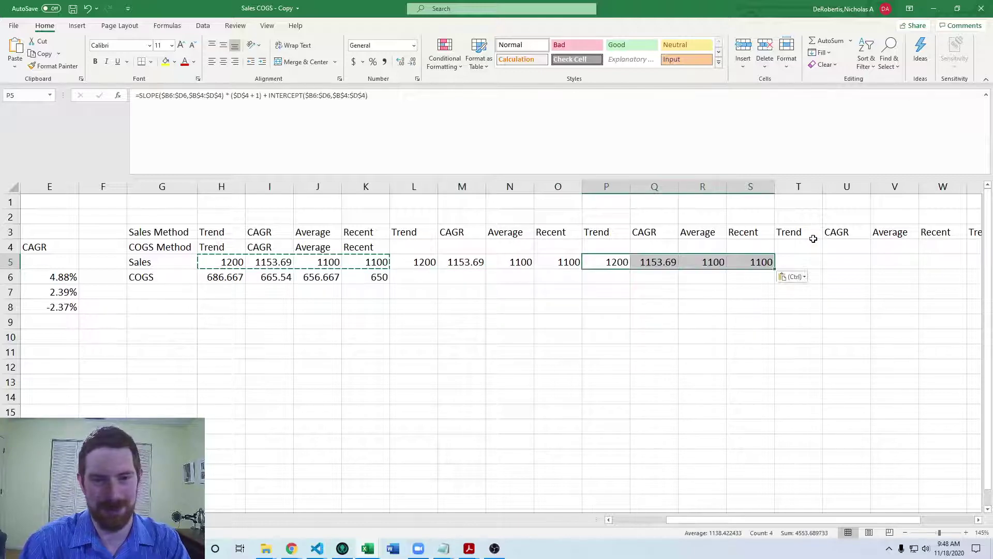
{"action": "key", "text": "Right"}
{"action": "key", "text": "Right"}
{"action": "key", "text": "Right"}
{"action": "key", "text": "Right"}
{"action": "key", "text": "ctrl+v"}
{"action": "key", "text": "Right"}
{"action": "key", "text": "Right"}
{"action": "key", "text": "Right"}
{"action": "key", "text": "Right"}
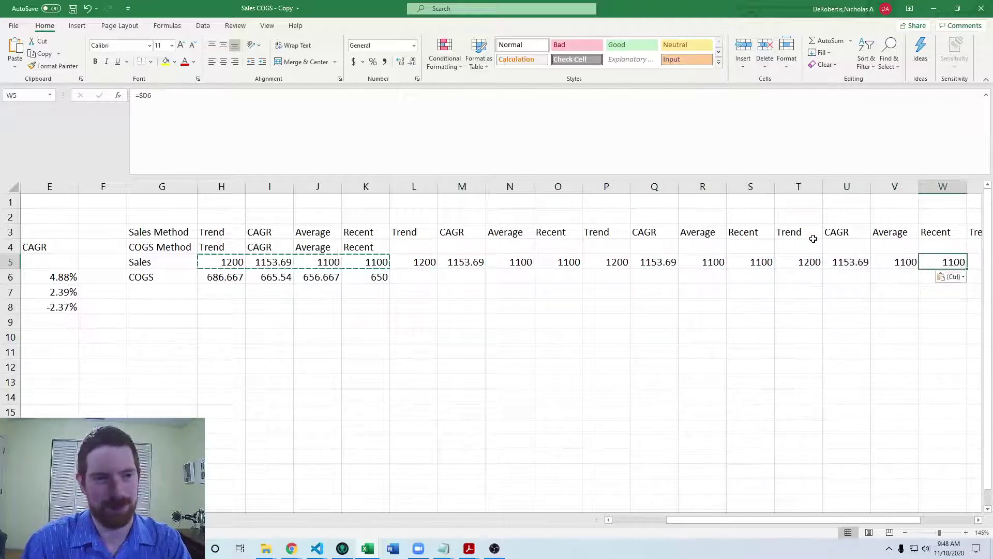
{"action": "key", "text": "ctrl+v"}
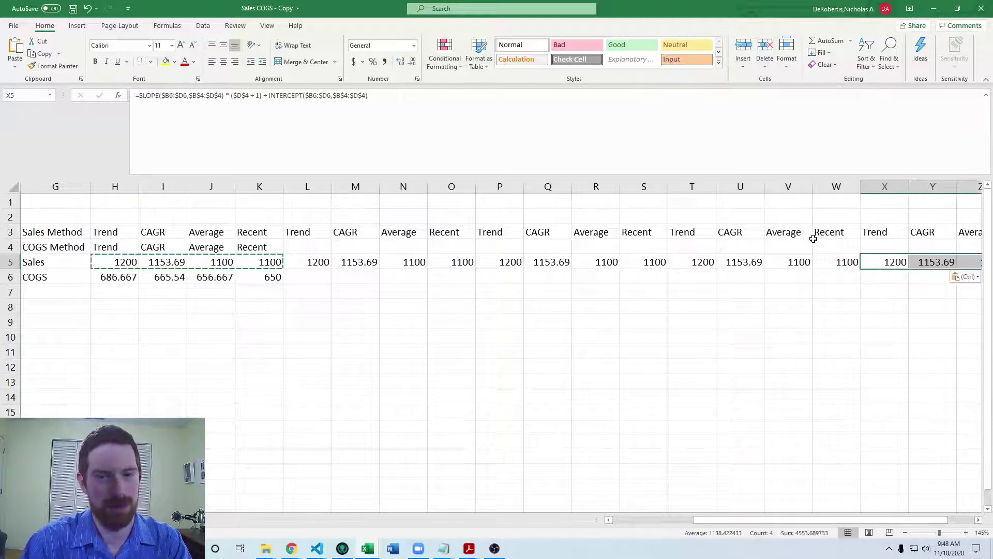
{"action": "key", "text": "Right"}
{"action": "key", "text": "Right"}
{"action": "key", "text": "Right"}
{"action": "key", "text": "Right"}
{"action": "key", "text": "Right"}
{"action": "key", "text": "Down"}
{"action": "key", "text": "Down"}
{"action": "key", "text": "Down"}
{"action": "key", "text": "ctrl+Left"}
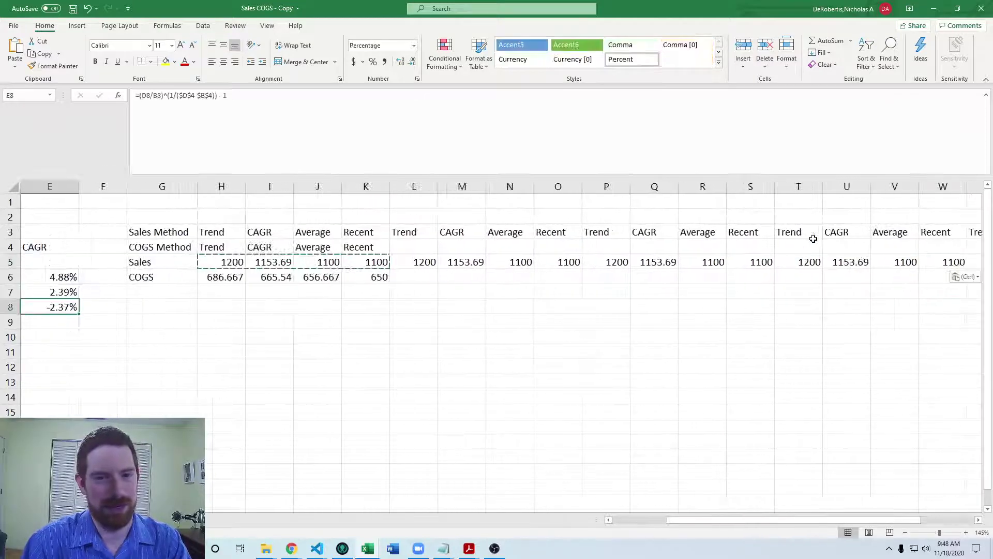
{"action": "key", "text": "Right"}
{"action": "key", "text": "Right"}
{"action": "key", "text": "Up"}
Add the 'COGS % Sales' row label in row 7
{"action": "type", "text": "CO"}
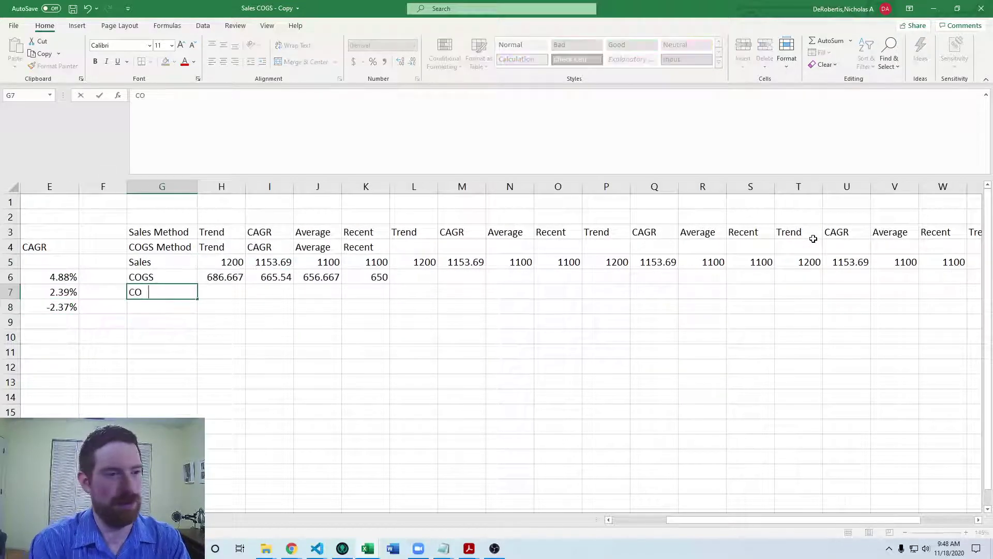
{"action": "type", "text": "GS % "}
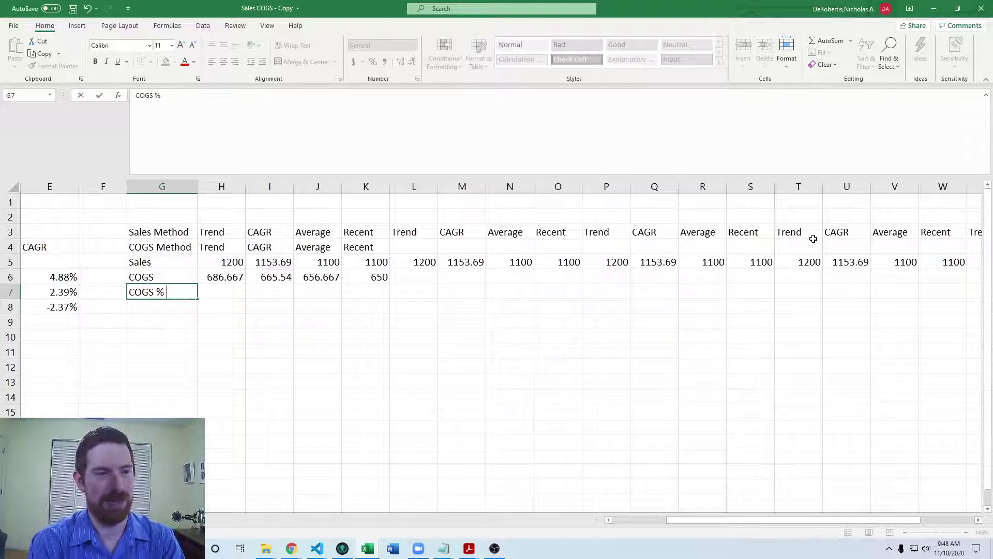
{"action": "type", "text": "Sales"}
{"action": "key", "text": "Return"}
{"action": "key", "text": "Up"}
{"action": "key", "text": "Right"}
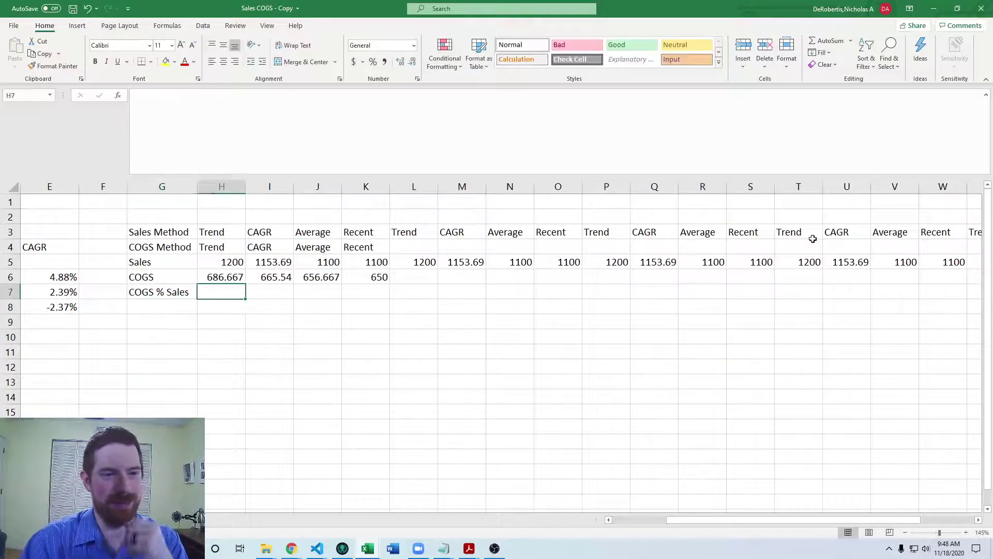
{"action": "key", "text": "Right"}
{"action": "key", "text": "Right"}
{"action": "key", "text": "Right"}
{"action": "key", "text": "Right"}
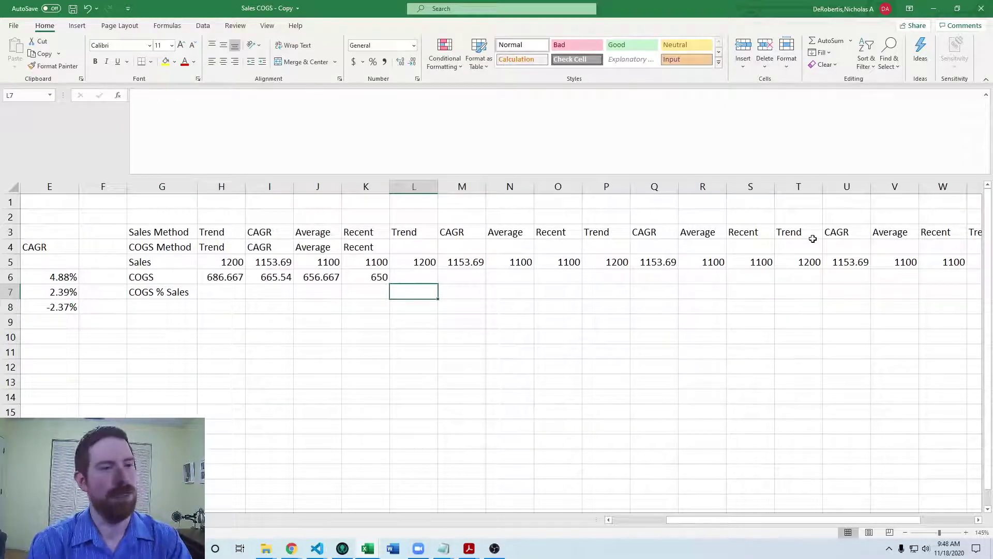
{"action": "key", "text": "Left"}
{"action": "key", "text": "Left"}
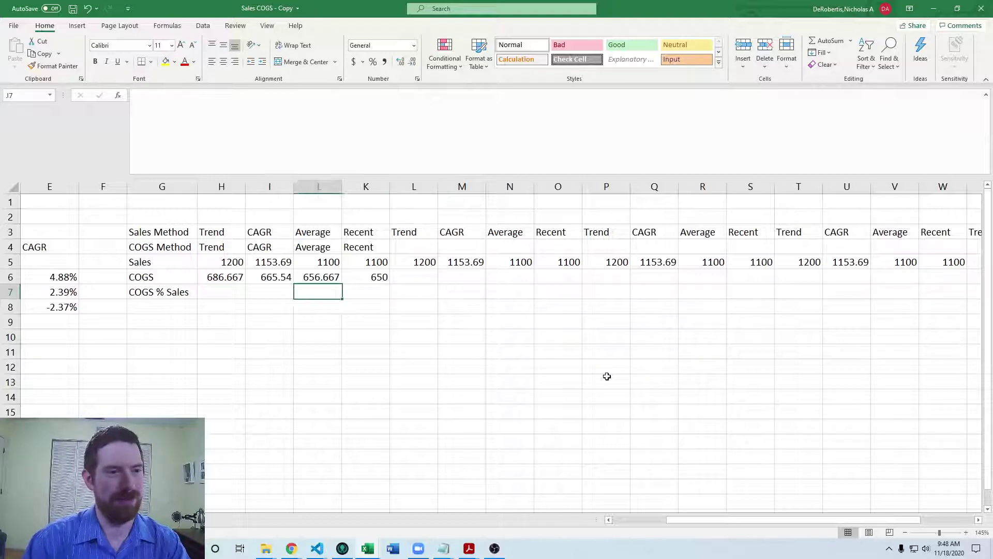
{"action": "key", "text": "Left"}
{"action": "key", "text": "Home"}
{"action": "key", "text": "Right"}
{"action": "key", "text": "Right"}
{"action": "key", "text": "Right"}
{"action": "key", "text": "Right"}
{"action": "key", "text": "Right"}
{"action": "key", "text": "Right"}
{"action": "key", "text": "Right"}
{"action": "key", "text": "Right"}
{"action": "key", "text": "Right"}
{"action": "key", "text": "Right"}
{"action": "key", "text": "Right"}
{"action": "key", "text": "Right"}
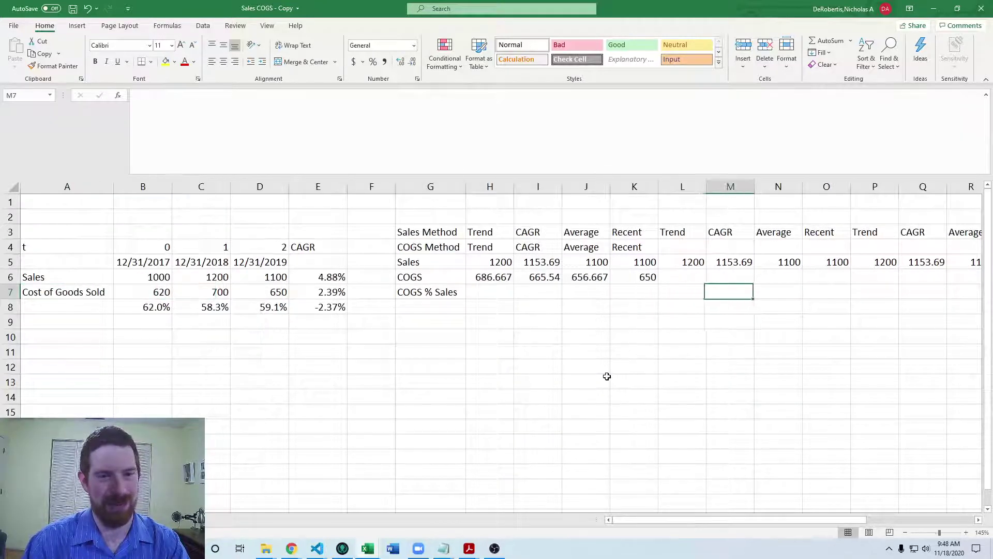
Fill the COGS Method row with Average across L4:O4 and Recent across P4:S4
{"action": "key", "text": "Up"}
{"action": "key", "text": "Up"}
{"action": "key", "text": "Up"}
{"action": "key", "text": "Left"}
{"action": "type", "text": "A"}
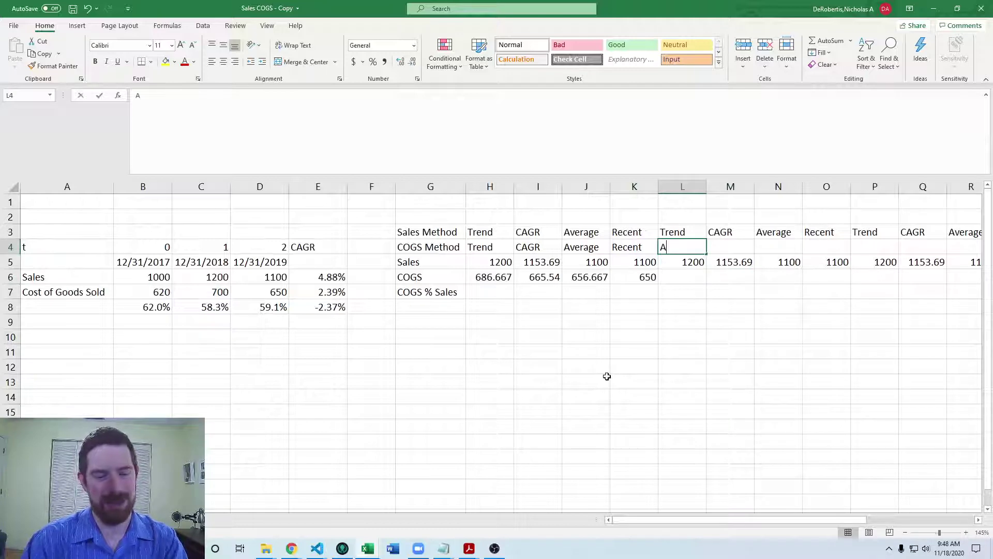
{"action": "type", "text": "ver"}
{"action": "key", "text": "shift+Right"}
{"action": "key", "text": "shift+Right"}
{"action": "key", "text": "shift+Right"}
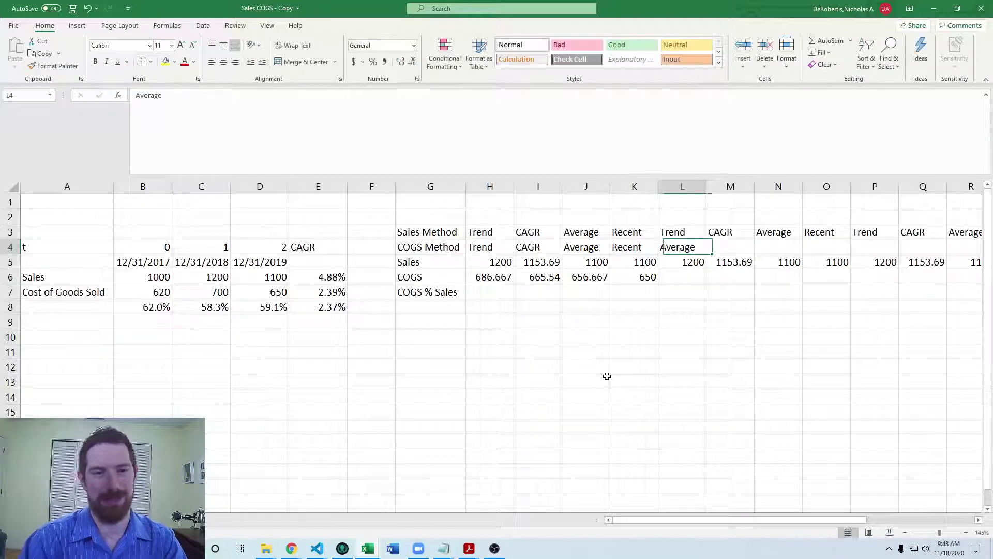
{"action": "key", "text": "ctrl+r"}
{"action": "key", "text": "Right"}
{"action": "key", "text": "Right"}
{"action": "key", "text": "Right"}
{"action": "key", "text": "Right"}
{"action": "key", "text": "Right"}
{"action": "key", "text": "Right"}
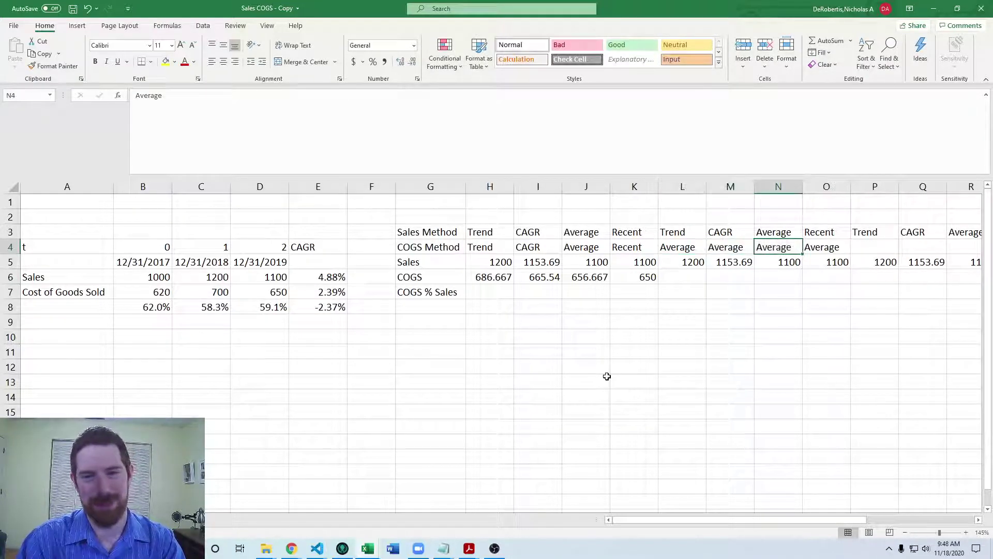
{"action": "key", "text": "Left"}
{"action": "key", "text": "Left"}
{"action": "type", "text": "Recent"}
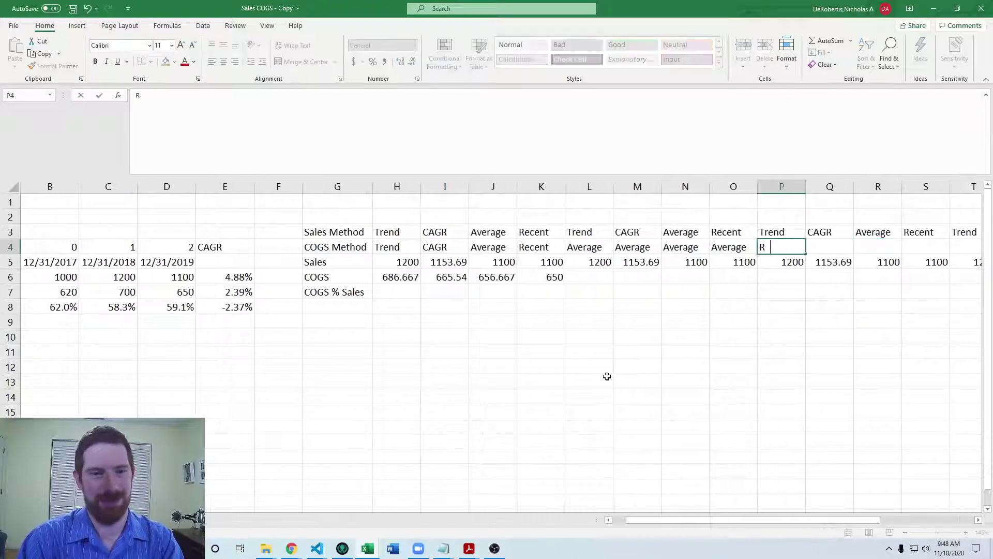
{"action": "key", "text": "shift+Right"}
{"action": "key", "text": "shift+Right"}
{"action": "key", "text": "shift+Right"}
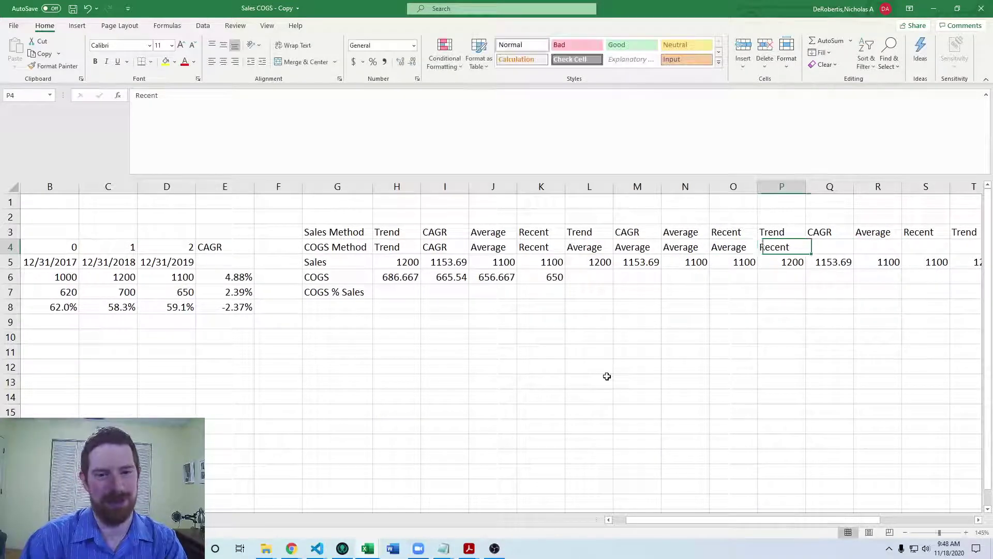
{"action": "key", "text": "ctrl+r"}
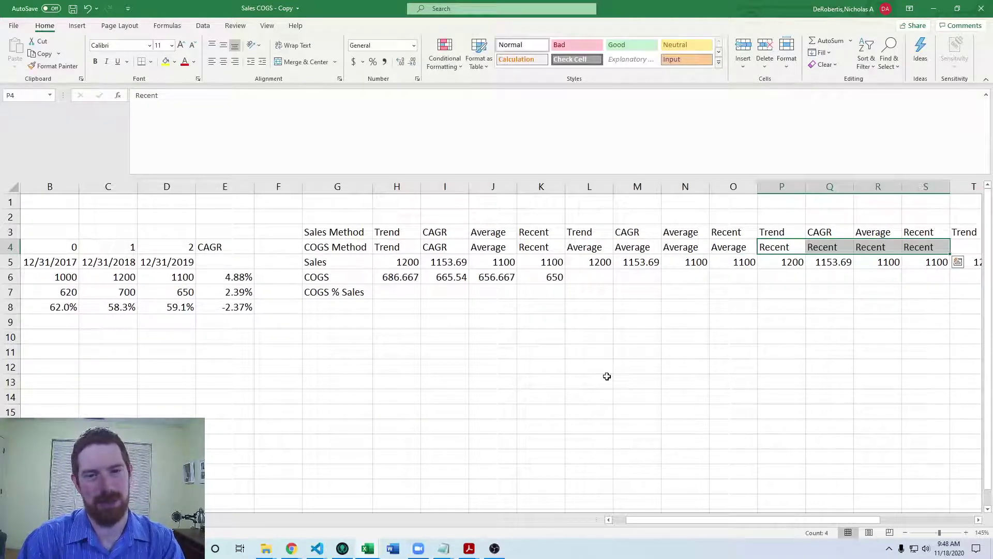
Fill the COGS Method row with Trend across T4:W4 and CAGR across X4:AA4
{"action": "key", "text": "Right"}
{"action": "key", "text": "Right"}
{"action": "key", "text": "Right"}
{"action": "key", "text": "Right"}
{"action": "key", "text": "Right"}
{"action": "key", "text": "Right"}
{"action": "key", "text": "Right"}
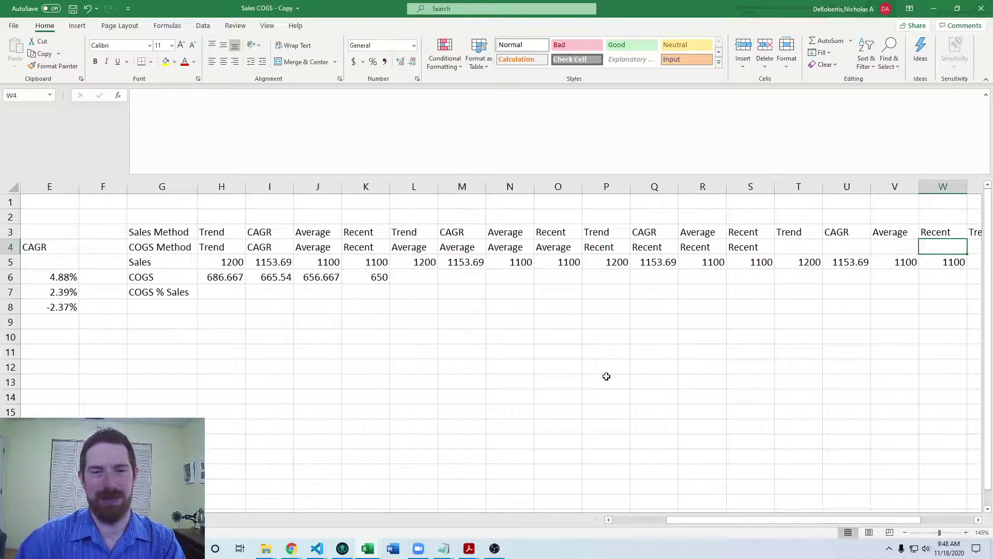
{"action": "key", "text": "Left"}
{"action": "key", "text": "Left"}
{"action": "key", "text": "BackSpace"}
{"action": "key", "text": "BackSpace"}
{"action": "type", "text": "r"}
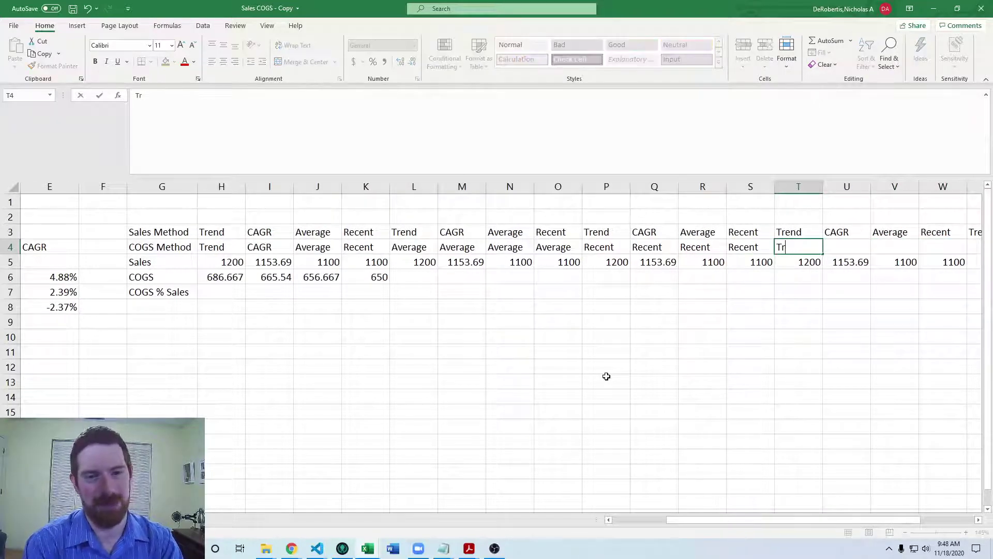
{"action": "key", "text": "shift+Right"}
{"action": "key", "text": "shift+Right"}
{"action": "key", "text": "shift+Right"}
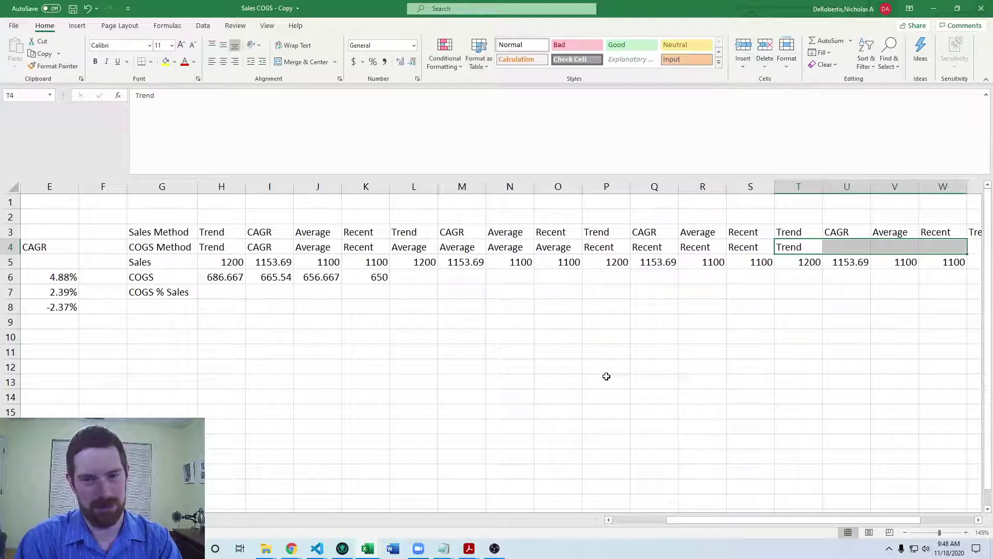
{"action": "key", "text": "ctrl+r"}
{"action": "key", "text": "Right"}
{"action": "key", "text": "Right"}
{"action": "key", "text": "Right"}
{"action": "key", "text": "Right"}
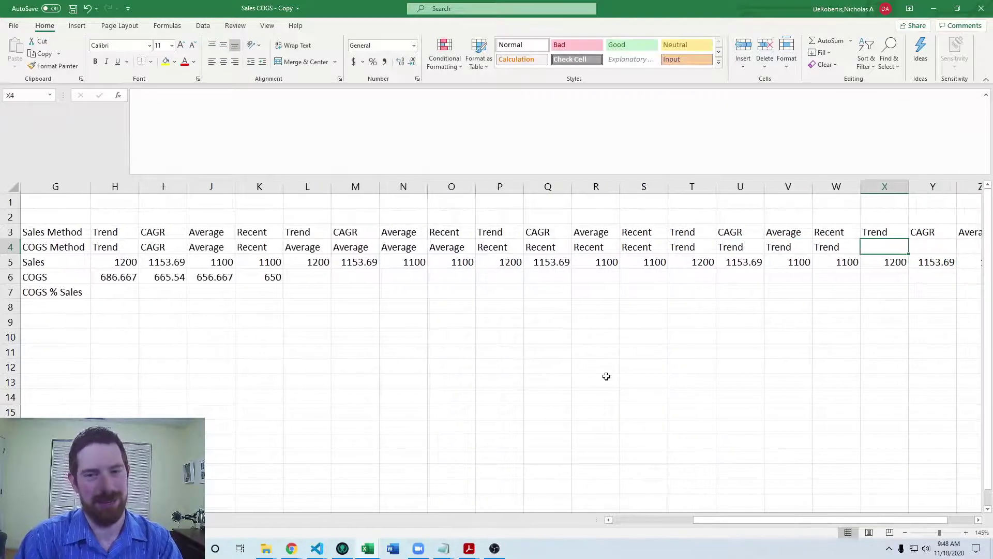
{"action": "type", "text": "CA"}
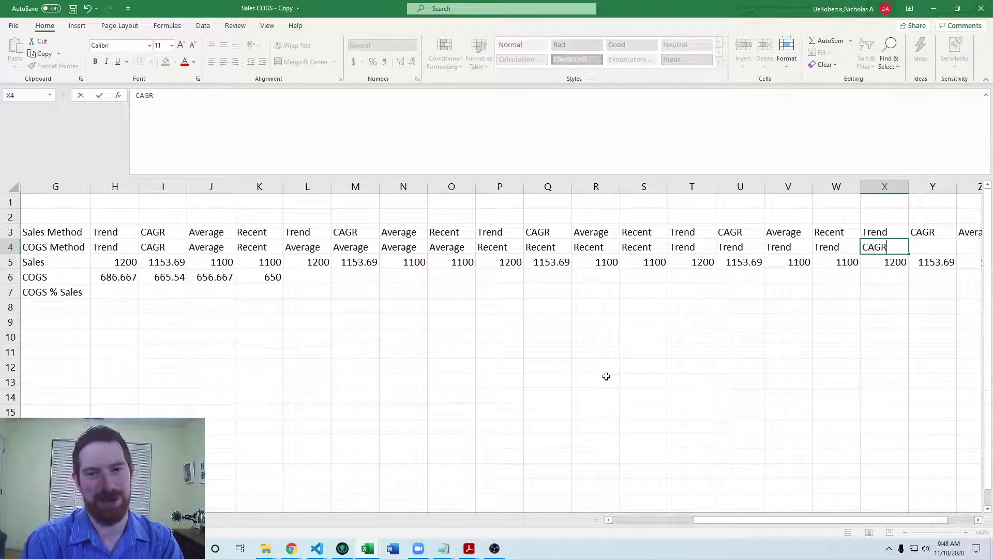
{"action": "type", "text": "GR"}
{"action": "key", "text": "shift+Right"}
{"action": "key", "text": "shift+Right"}
{"action": "key", "text": "shift+Right"}
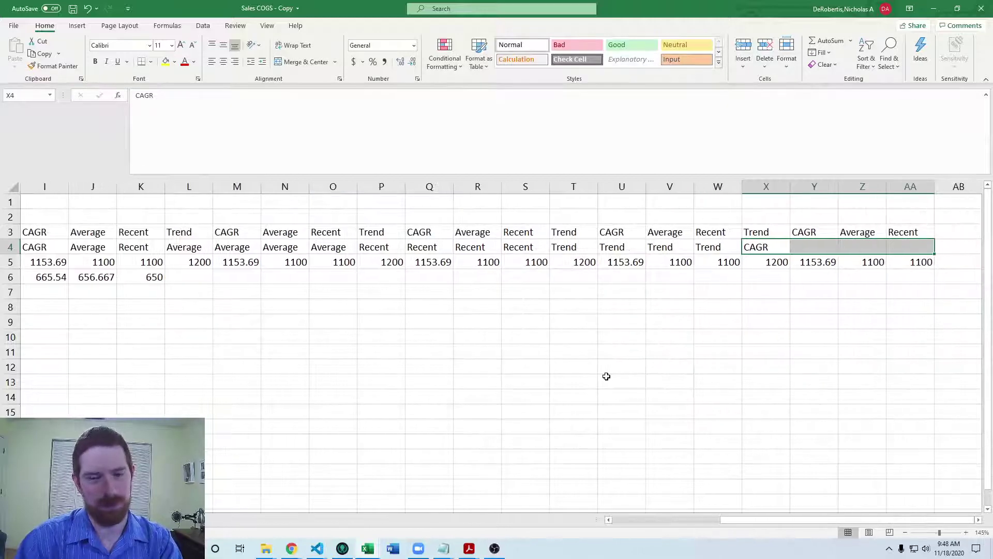
{"action": "key", "text": "ctrl+r"}
{"action": "key", "text": "Down"}
{"action": "key", "text": "Down"}
{"action": "key", "text": "Down"}
Copy J6's average formula to L7, point it at row 8, and fill 59.8% across L7:O7
{"action": "key", "text": "ctrl+Left"}
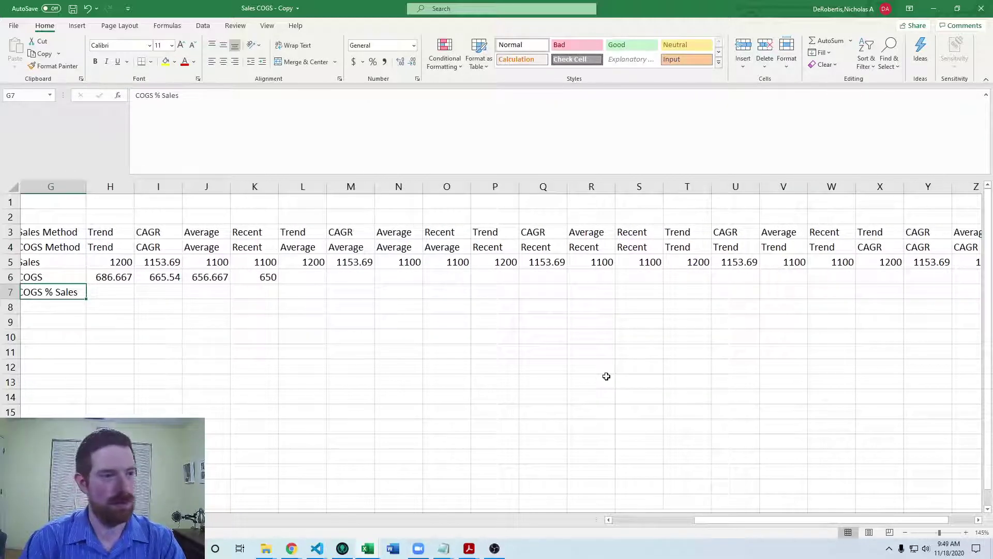
{"action": "key", "text": "Home"}
{"action": "key", "text": "Right"}
{"action": "key", "text": "Right"}
{"action": "key", "text": "Right"}
{"action": "key", "text": "Right"}
{"action": "key", "text": "Right"}
{"action": "key", "text": "Right"}
{"action": "key", "text": "Right"}
{"action": "key", "text": "Right"}
{"action": "key", "text": "Right"}
{"action": "key", "text": "Right"}
{"action": "key", "text": "Right"}
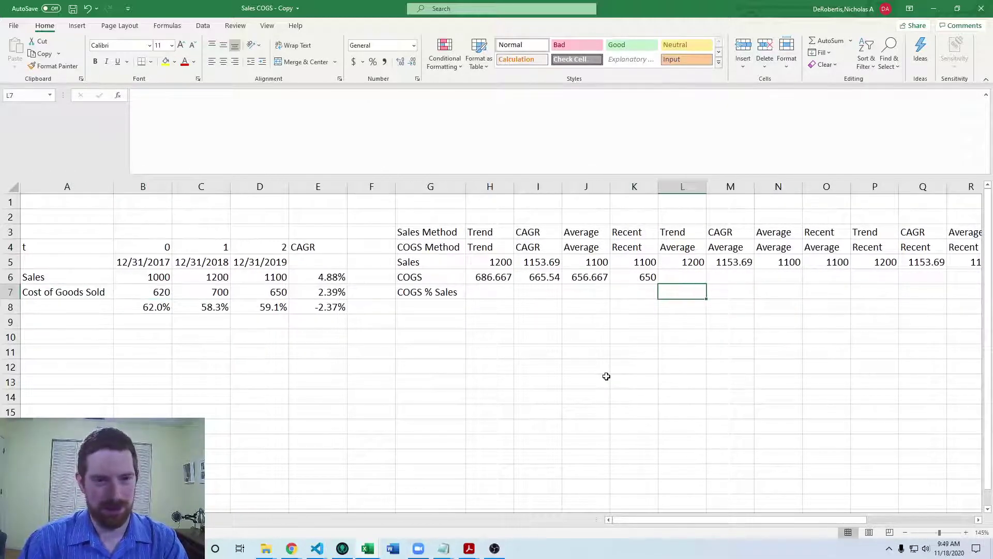
{"action": "key", "text": "Left"}
{"action": "key", "text": "Left"}
{"action": "key", "text": "Up"}
{"action": "key", "text": "ctrl+c"}
{"action": "key", "text": "Down"}
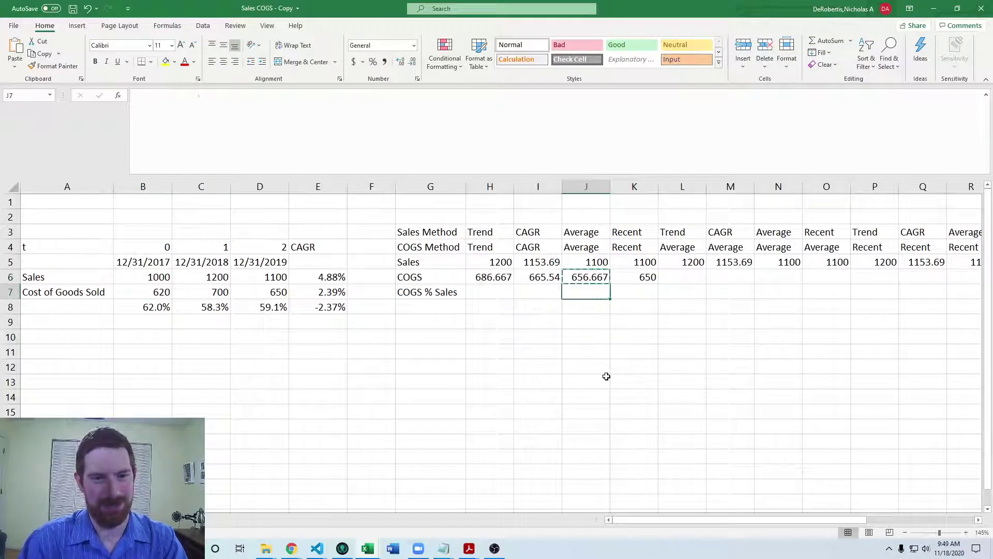
{"action": "key", "text": "Right"}
{"action": "key", "text": "Right"}
{"action": "key", "text": "ctrl+v"}
{"action": "key", "text": "F2"}
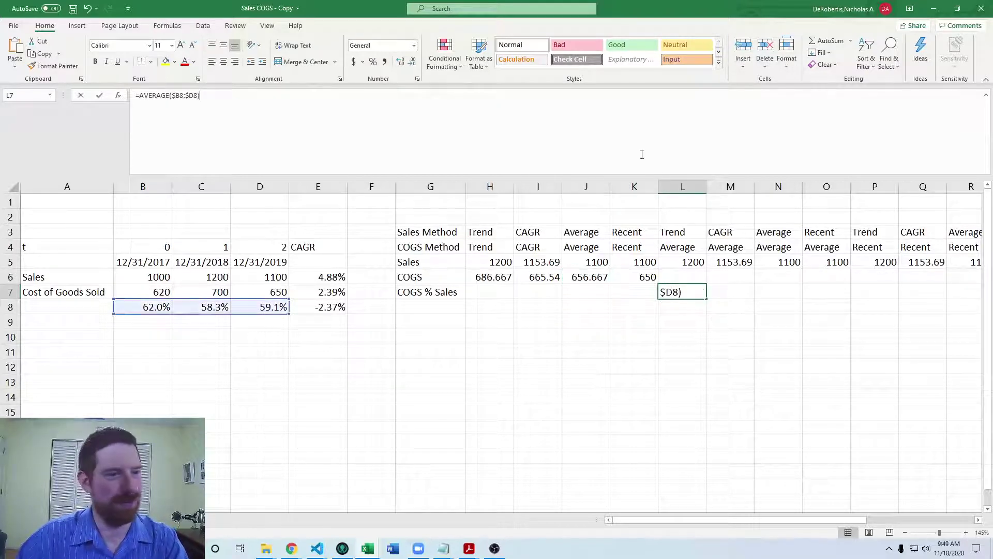
{"action": "key", "text": "ctrl+Return"}
{"action": "key", "text": "shift+Right"}
{"action": "key", "text": "shift+Right"}
{"action": "key", "text": "shift+Right"}
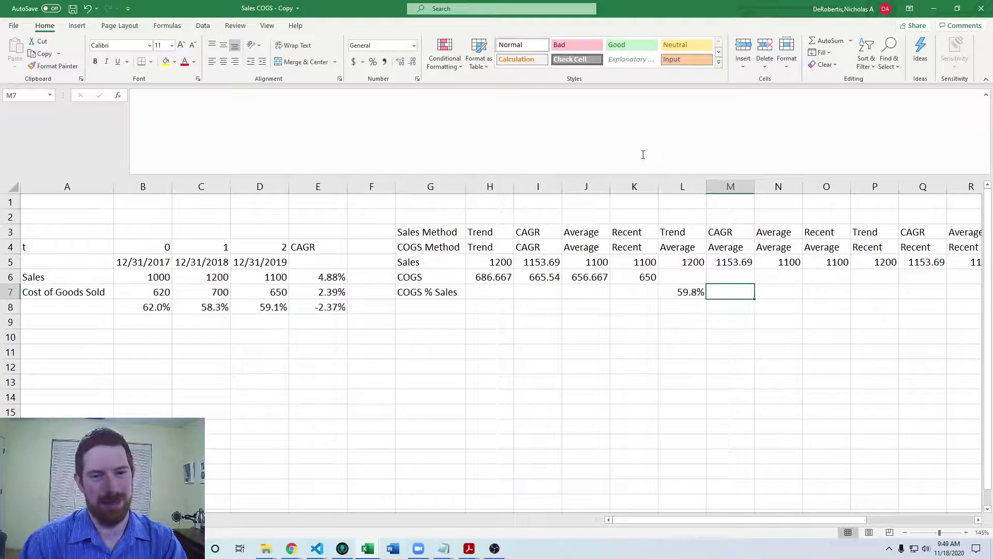
{"action": "key", "text": "ctrl+r"}
{"action": "key", "text": "Right"}
{"action": "key", "text": "Right"}
{"action": "key", "text": "Right"}
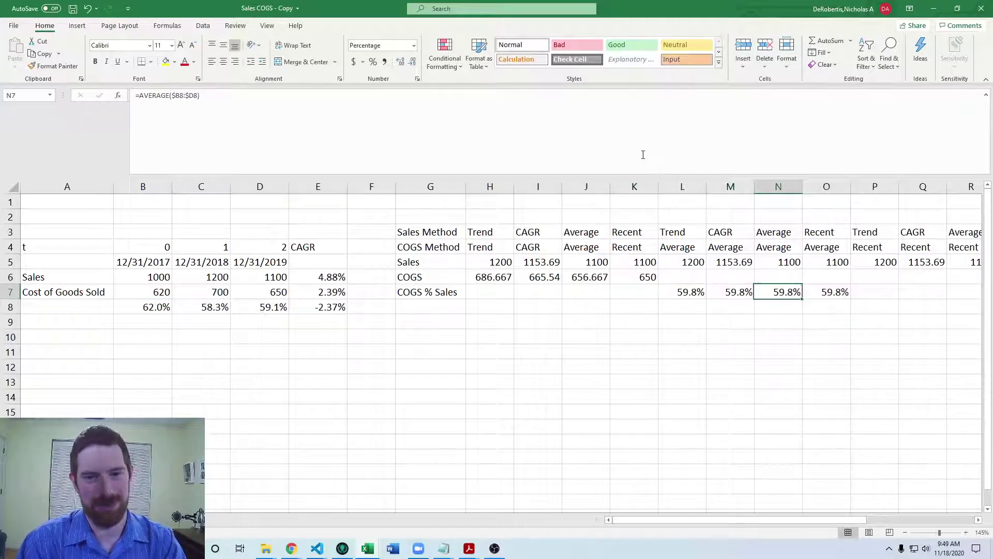
Copy K6's recent formula to P7 as a percentage and fill 59.1% across P7:S7
{"action": "key", "text": "Right"}
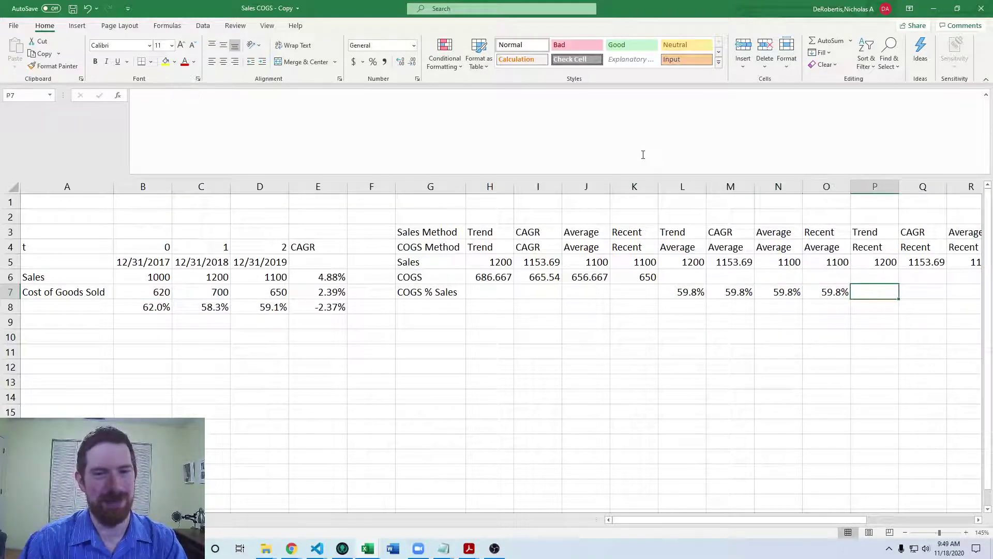
{"action": "key", "text": "Up"}
{"action": "key", "text": "Left"}
{"action": "key", "text": "Left"}
{"action": "key", "text": "Left"}
{"action": "key", "text": "Left"}
{"action": "key", "text": "Left"}
{"action": "key", "text": "Left"}
{"action": "key", "text": "Left"}
{"action": "key", "text": "Right"}
{"action": "key", "text": "Right"}
{"action": "key", "text": "Right"}
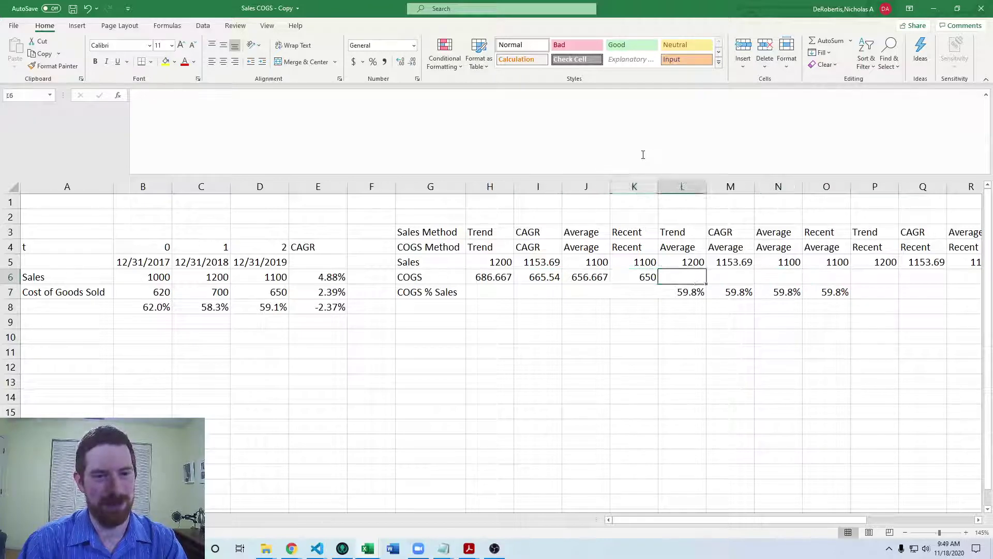
{"action": "key", "text": "Left"}
{"action": "key", "text": "ctrl+c"}
{"action": "key", "text": "Down"}
{"action": "key", "text": "Right"}
{"action": "key", "text": "Right"}
{"action": "key", "text": "Right"}
{"action": "key", "text": "Right"}
{"action": "key", "text": "Right"}
{"action": "key", "text": "Right"}
{"action": "key", "text": "Left"}
{"action": "key", "text": "ctrl+v"}
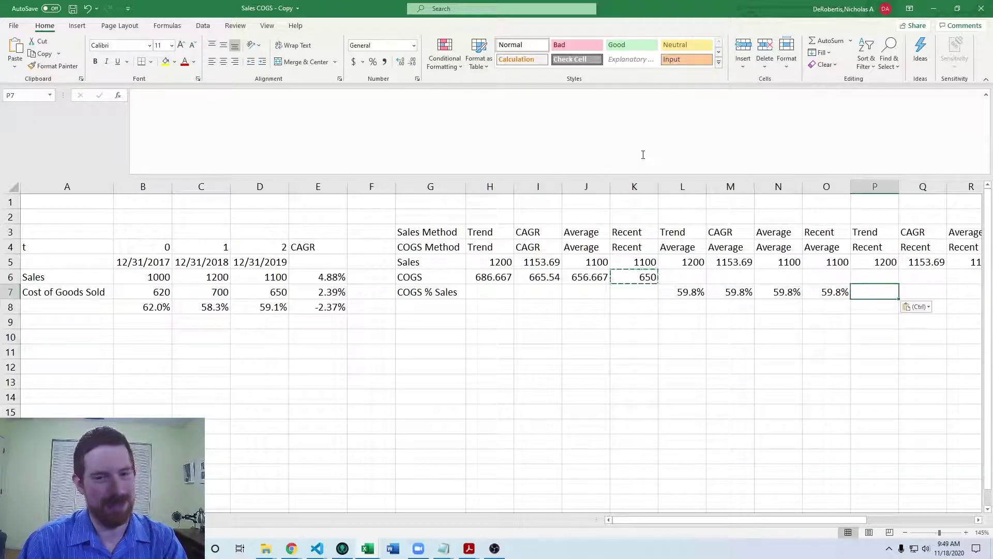
{"action": "key", "text": "Right"}
{"action": "key", "text": "Right"}
{"action": "key", "text": "Right"}
{"action": "key", "text": "Left"}
{"action": "key", "text": "Left"}
{"action": "key", "text": "Left"}
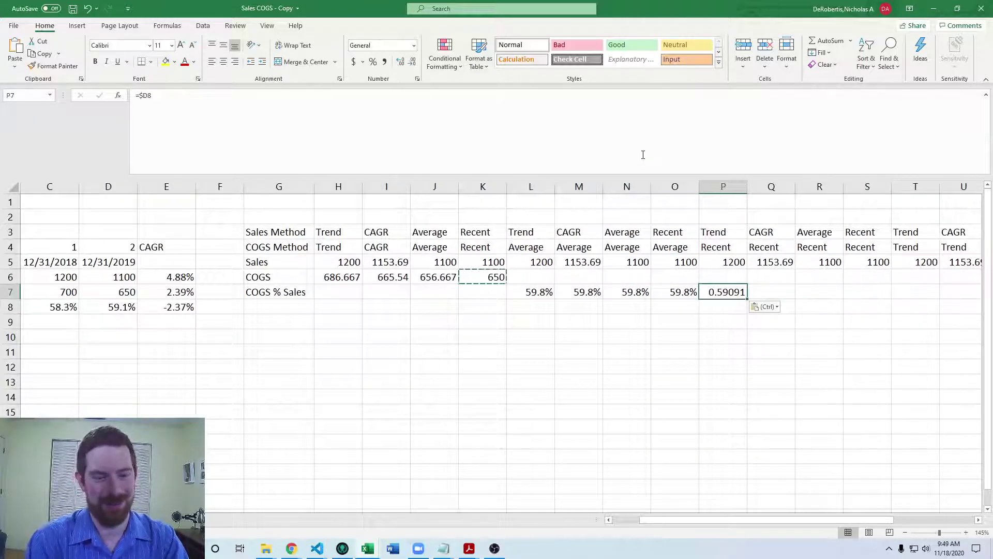
{"action": "key", "text": "ctrl+shift+5"}
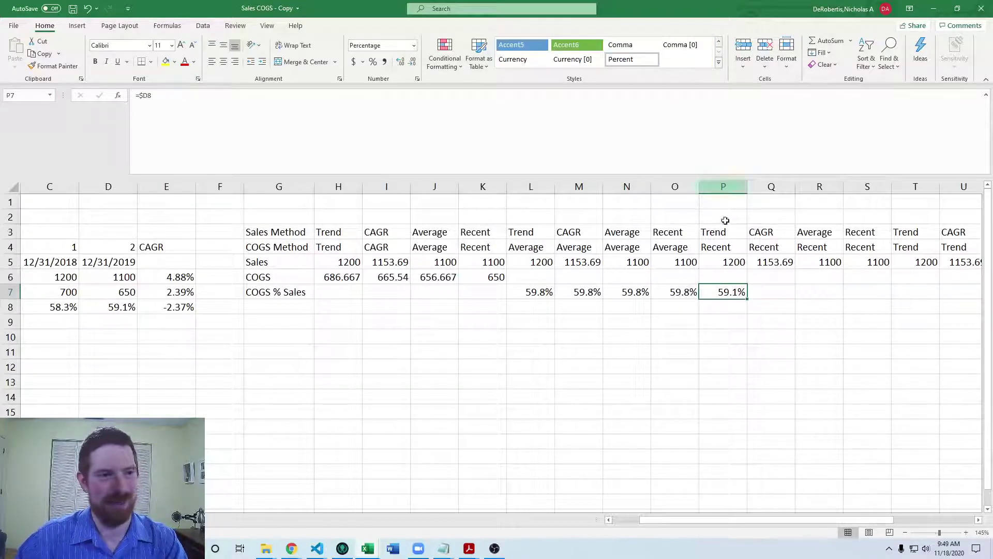
{"action": "key", "text": "F2"}
{"action": "key", "text": "ctrl+Return"}
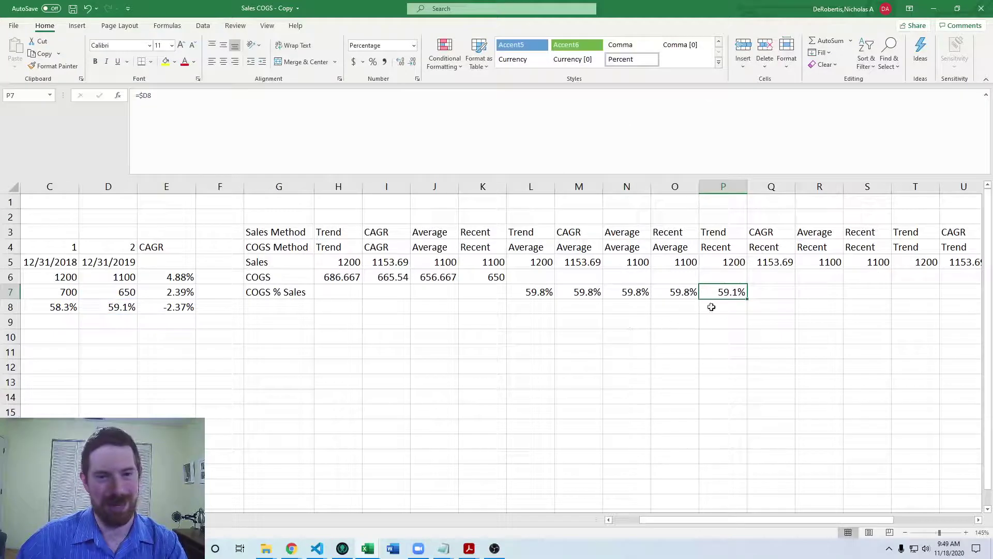
{"action": "left_click_drag", "start_coordinate": [748, 298], "coordinate": [885, 297]}
Paste H6's trend formula into T7 as a percentage and fill 56.9% across T7:W7
{"action": "left_click", "coordinate": [904, 337]}
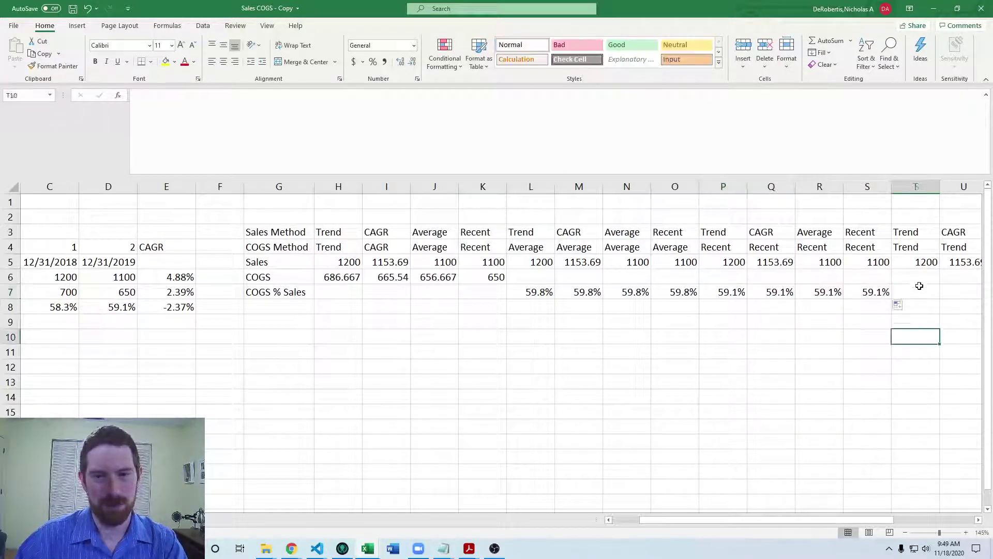
{"action": "left_click", "coordinate": [914, 280]}
{"action": "left_click", "coordinate": [344, 278]}
{"action": "key", "text": "ctrl+c"}
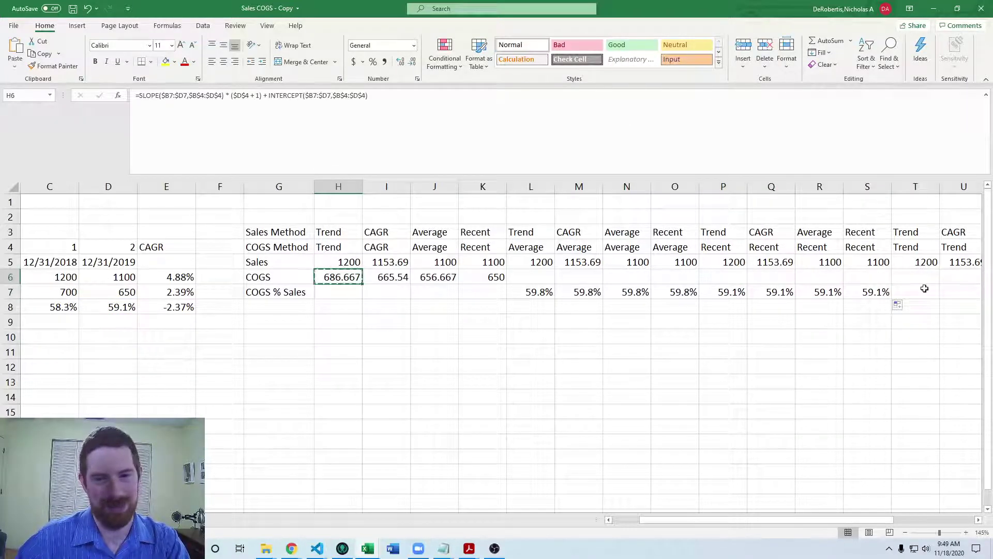
{"action": "left_click", "coordinate": [924, 290]}
{"action": "key", "text": "ctrl+v"}
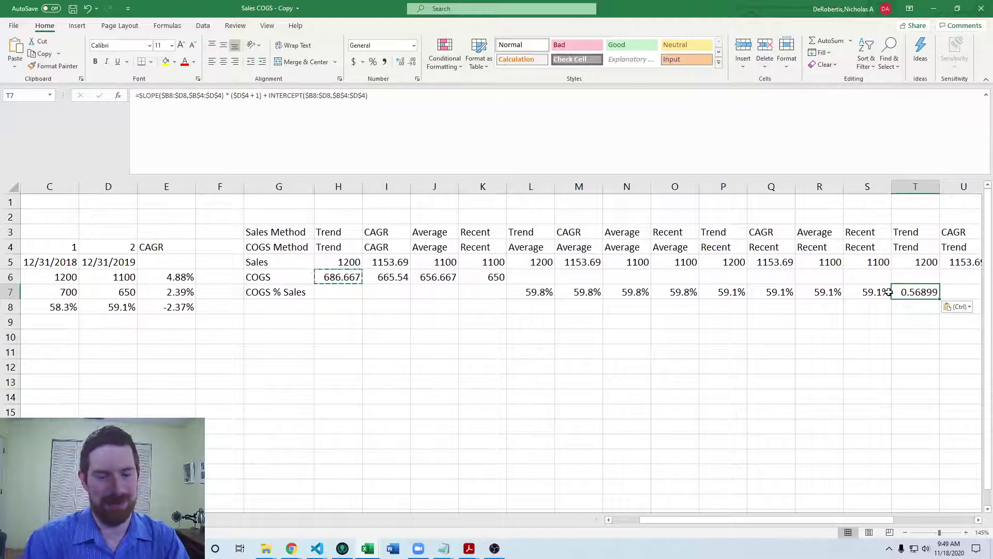
{"action": "key", "text": "ctrl+shift+5"}
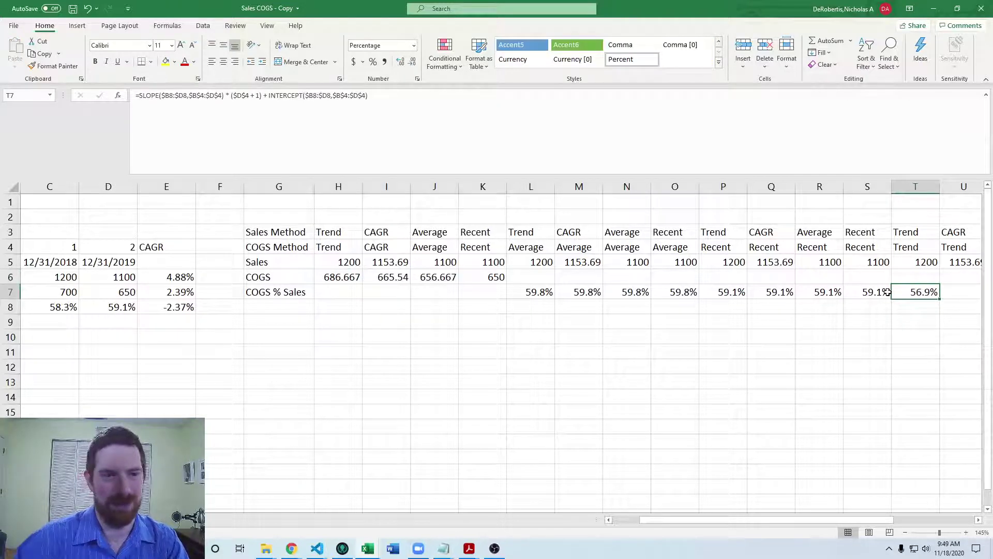
{"action": "left_click", "coordinate": [547, 111]}
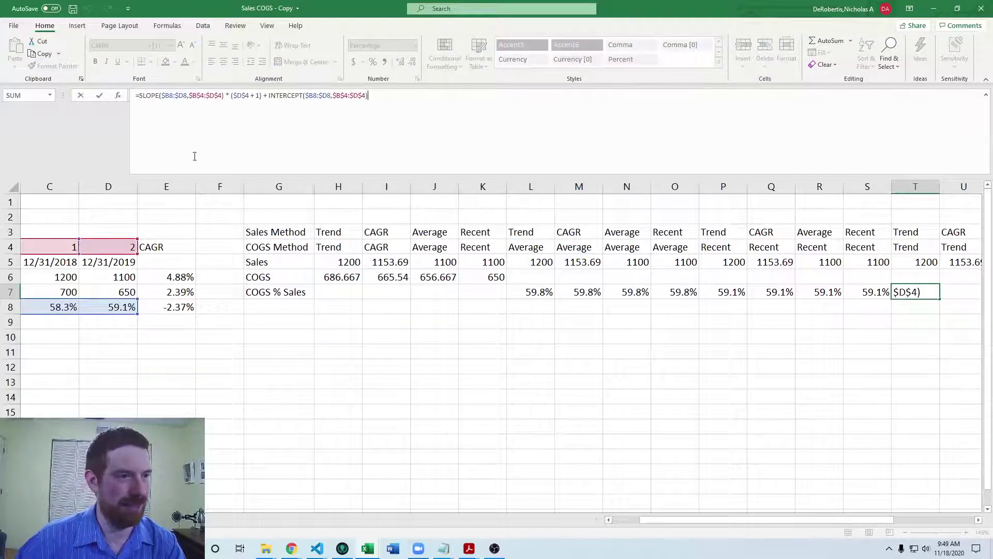
{"action": "key", "text": "ctrl+Return"}
{"action": "left_click_drag", "start_coordinate": [939, 299], "coordinate": [791, 291]}
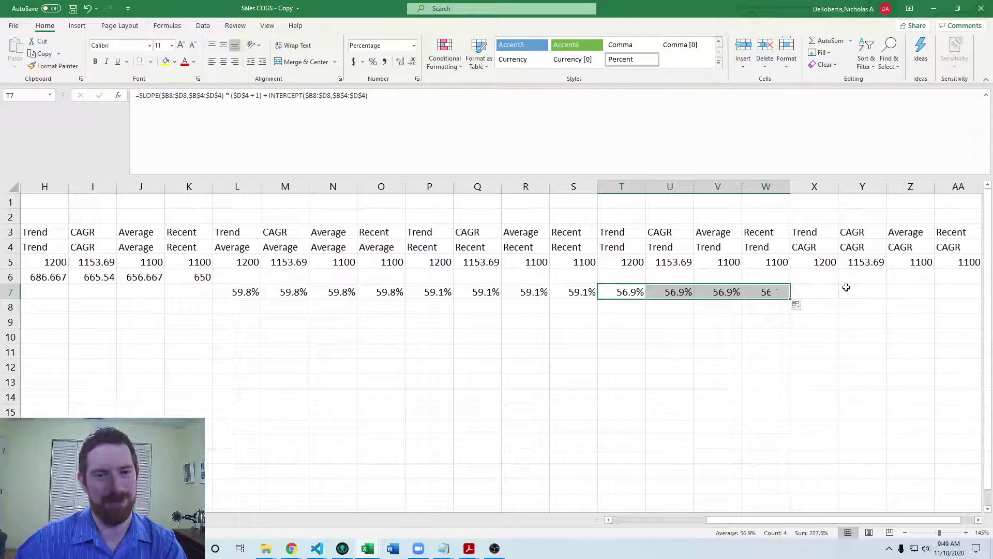
{"action": "left_click", "coordinate": [844, 287]}
Copy the CAGR formula from I6 into X7 and edit it to =$D8*(1+$E8)
{"action": "left_click", "coordinate": [813, 293]}
{"action": "left_click", "coordinate": [118, 278]}
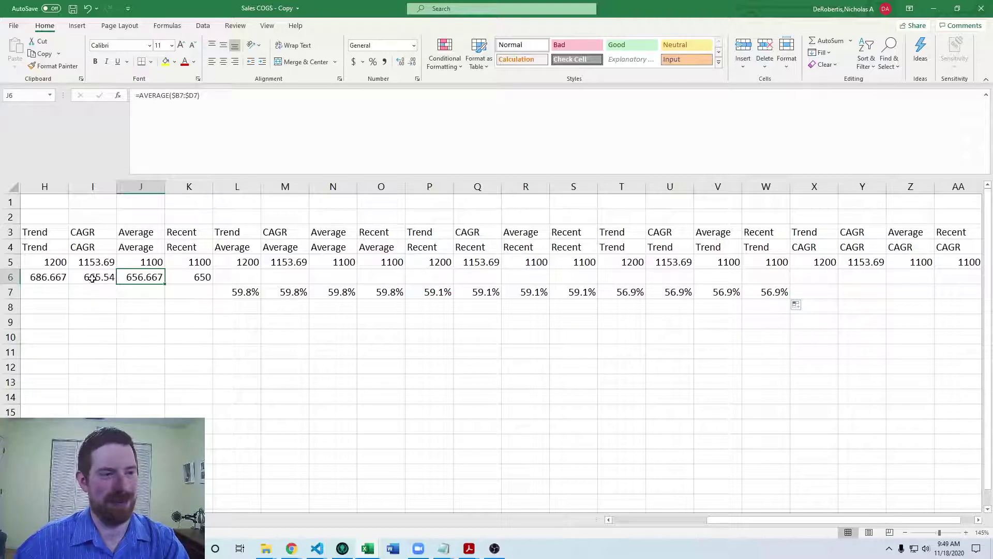
{"action": "left_click", "coordinate": [99, 277]}
{"action": "key", "text": "ctrl+c"}
{"action": "left_click", "coordinate": [833, 291]}
{"action": "key", "text": "ctrl+v"}
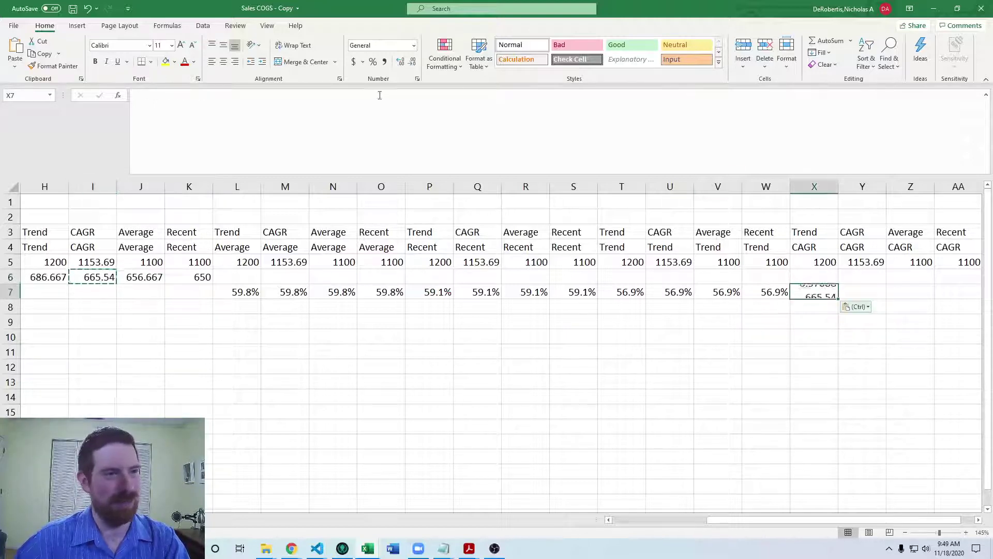
{"action": "key", "text": "F2"}
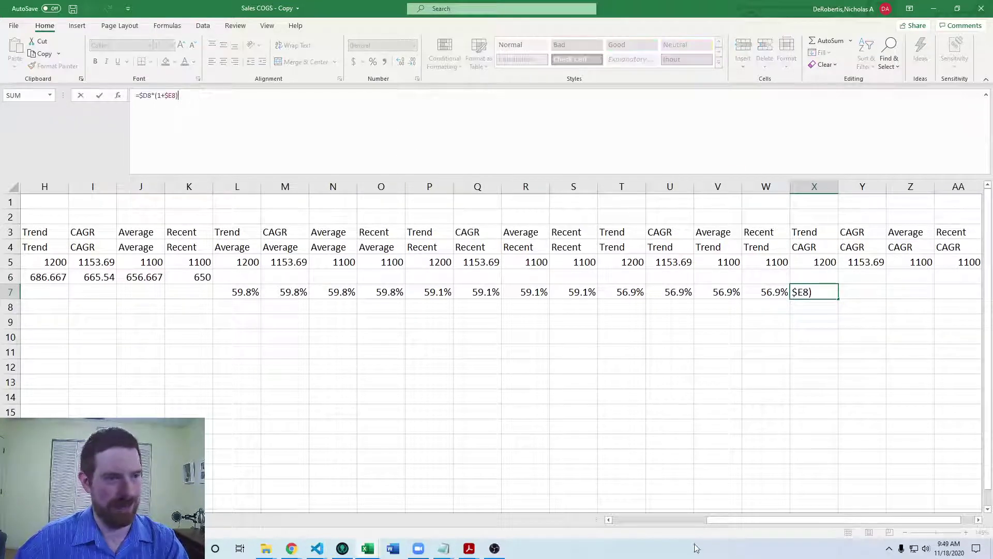
{"action": "left_click_drag", "start_coordinate": [789, 519], "coordinate": [694, 518]}
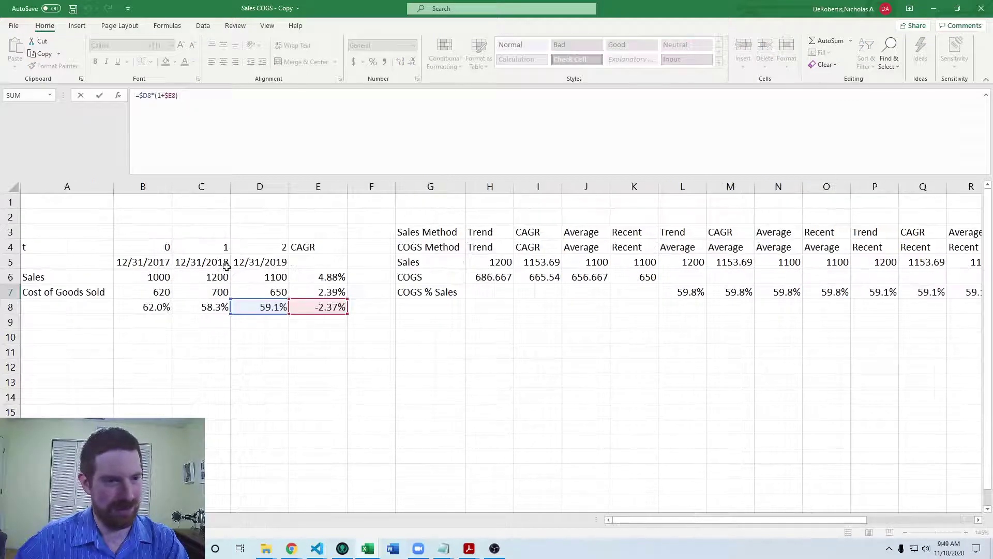
{"action": "key", "text": "Return"}
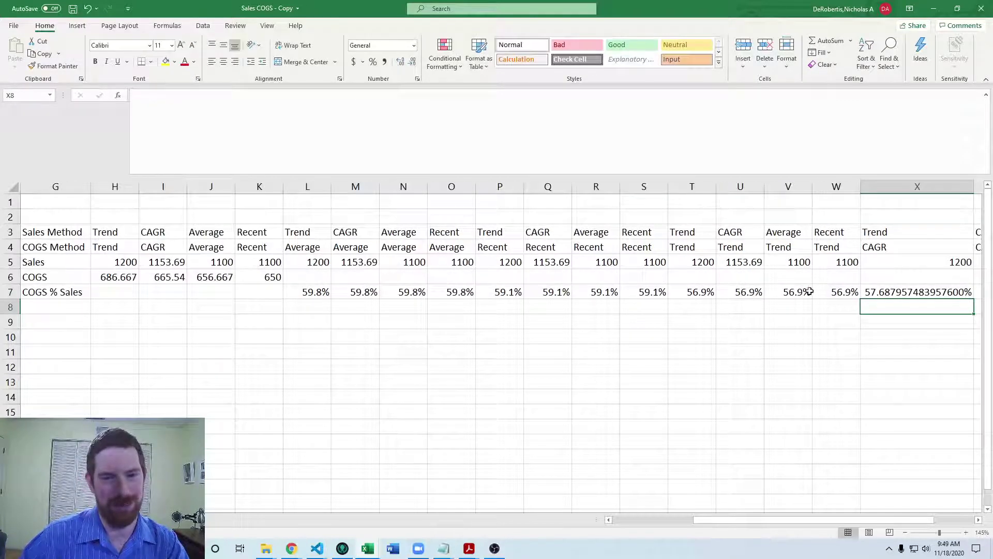
{"action": "left_click", "coordinate": [880, 289]}
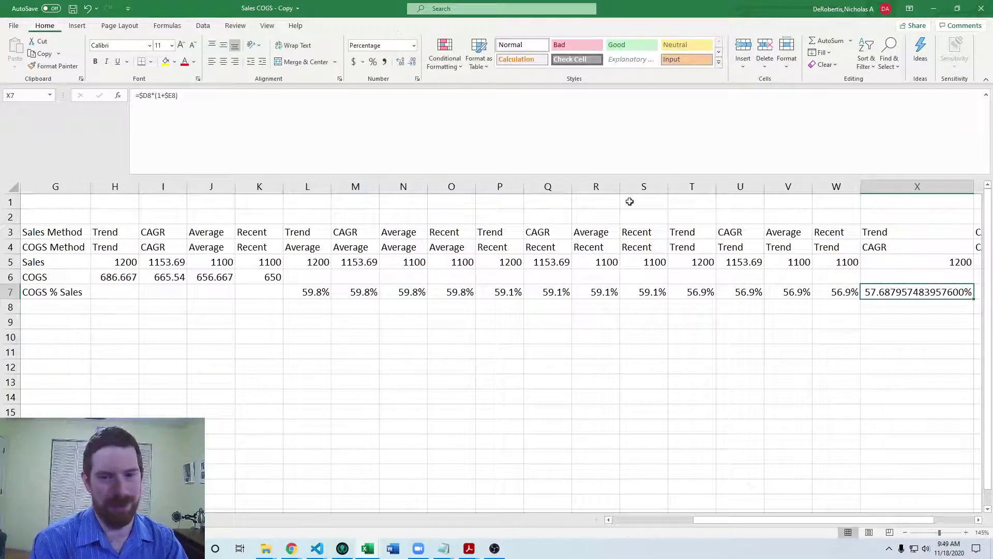
Format X7 as a percentage showing 57.7% and autofit column X
{"action": "key", "text": "alt+h"}
{"action": "key", "text": "0"}
{"action": "key", "text": "0"}
{"action": "key", "text": "0"}
{"action": "key", "text": "0"}
{"action": "scroll", "coordinate": [629, 201], "scroll_direction": "right", "scroll_amount": 3}
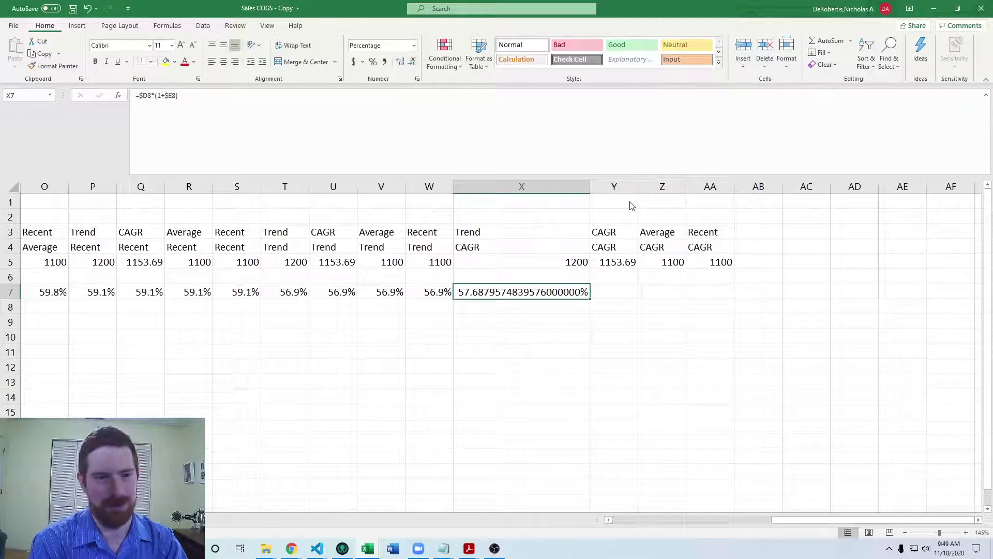
{"action": "key", "text": "alt+h"}
{"action": "key", "text": "9"}
{"action": "key", "text": "9"}
{"action": "key", "text": "alt+h"}
{"action": "key", "text": "9"}
{"action": "key", "text": "alt+h"}
{"action": "key", "text": "9"}
{"action": "key", "text": "alt+h"}
{"action": "key", "text": "9"}
{"action": "key", "text": "alt+h"}
{"action": "key", "text": "9"}
{"action": "key", "text": "alt+h"}
{"action": "key", "text": "9"}
{"action": "key", "text": "alt+h"}
{"action": "key", "text": "9"}
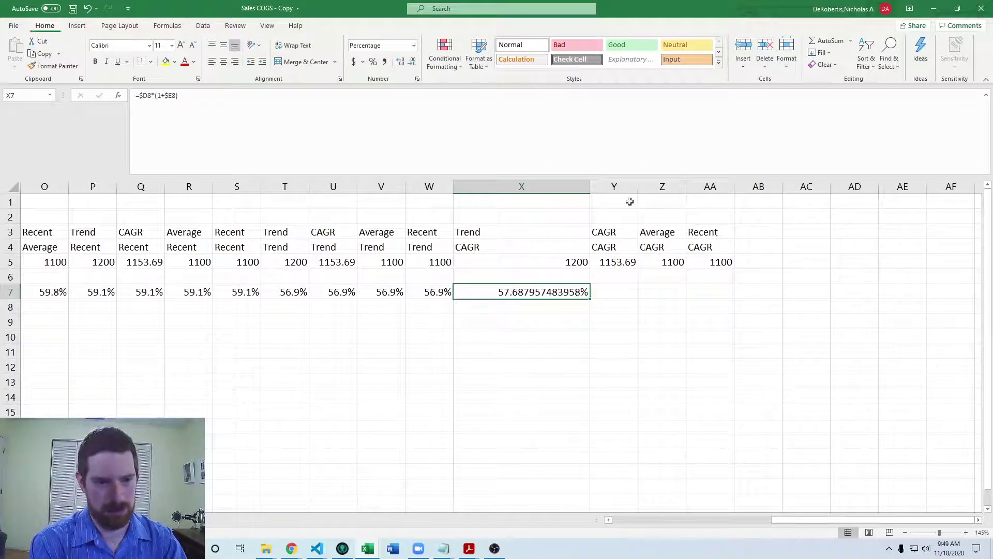
{"action": "key", "text": "alt+h"}
{"action": "key", "text": "9"}
{"action": "key", "text": "alt+h"}
{"action": "key", "text": "9"}
{"action": "key", "text": "alt+h"}
{"action": "key", "text": "9"}
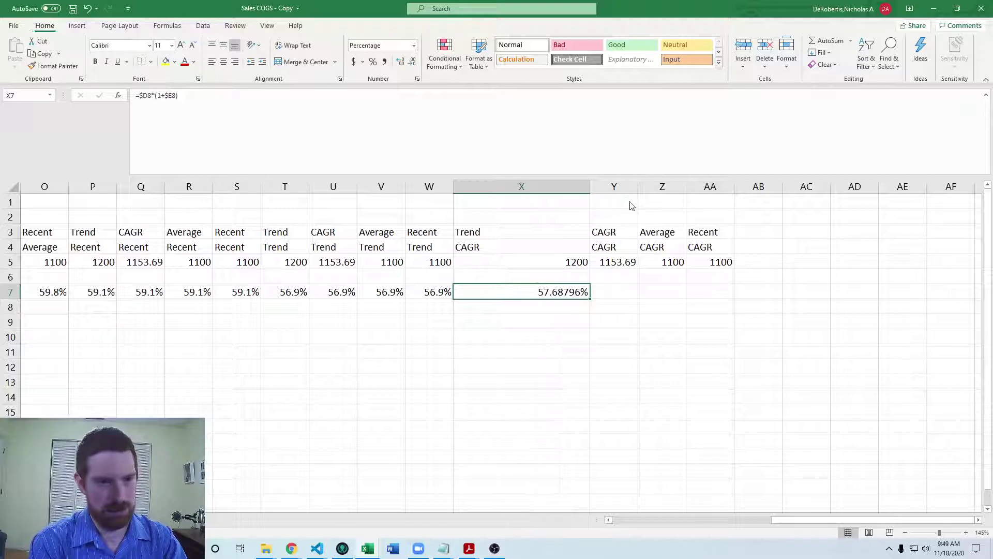
{"action": "key", "text": "alt+h"}
{"action": "key", "text": "9"}
{"action": "key", "text": "alt+h"}
{"action": "key", "text": "9"}
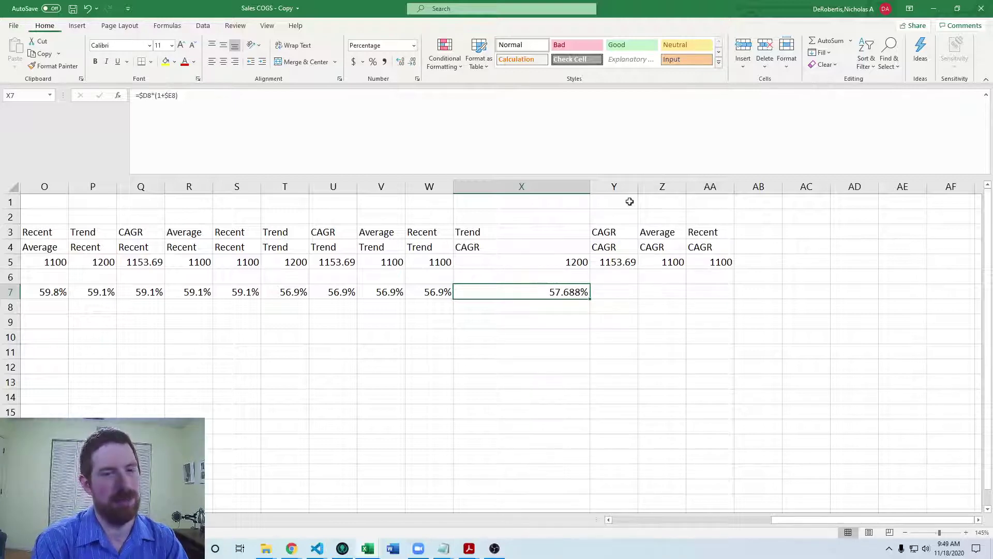
{"action": "key", "text": "alt+h"}
{"action": "key", "text": "9"}
{"action": "key", "text": "alt+h"}
{"action": "key", "text": "9"}
{"action": "double_click", "coordinate": [590, 186]}
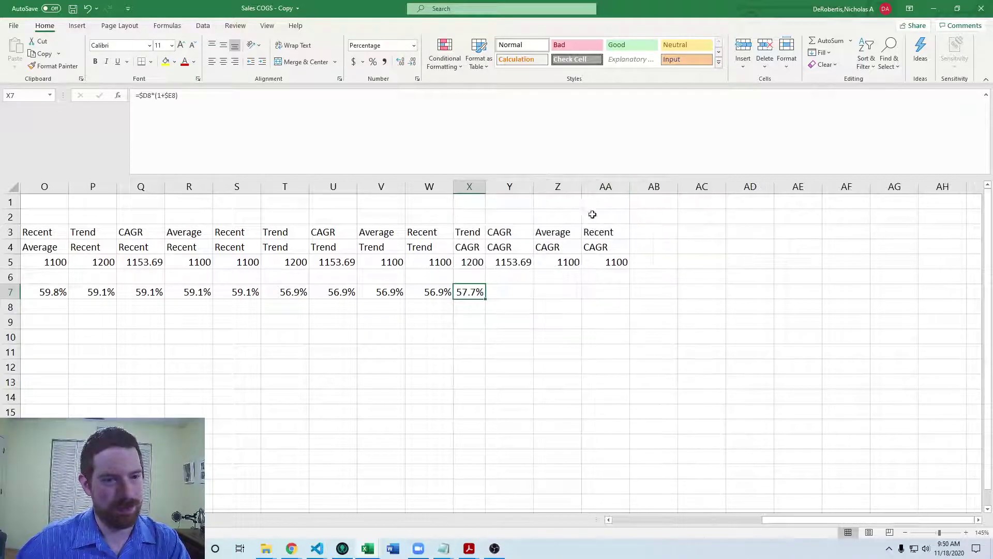
Copy 57.7% across Y7:AA7 and check the formula in Y7
{"action": "key", "text": "Right"}
{"action": "key", "text": "Right"}
{"action": "key", "text": "Left"}
{"action": "key", "text": "Left"}
{"action": "left_click_drag", "start_coordinate": [485, 299], "coordinate": [615, 297]}
{"action": "left_click", "coordinate": [543, 367]}
{"action": "left_click", "coordinate": [477, 309]}
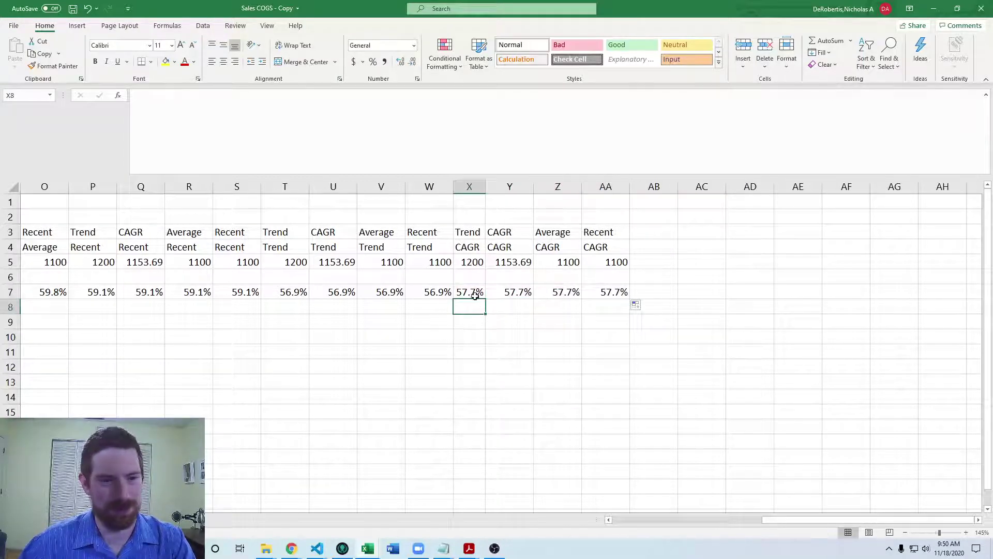
{"action": "left_click", "coordinate": [524, 296]}
Enter =L5*L7 in L6 and fill it to AA6, giving COGS from 717.697 to 634.568
{"action": "key", "text": "Up"}
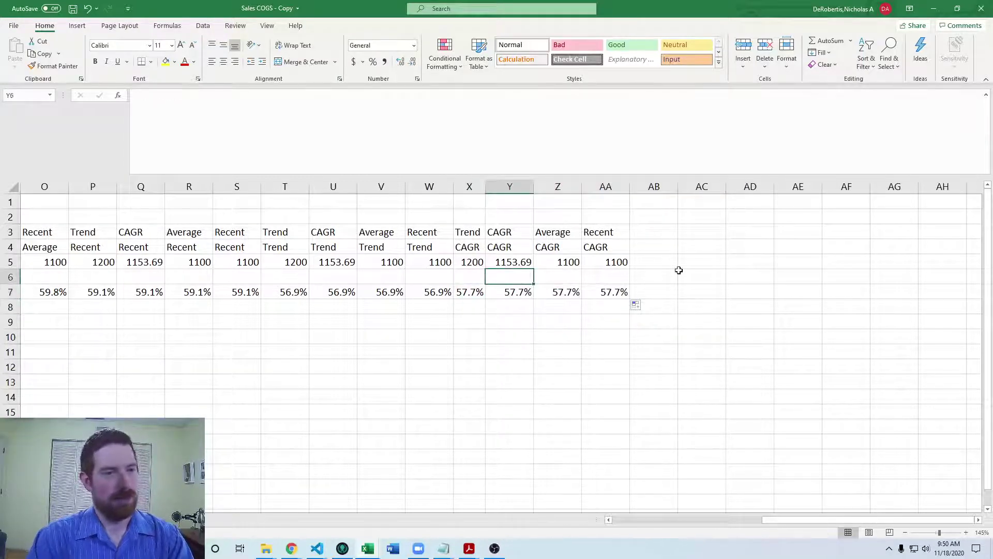
{"action": "key", "text": "ctrl+Left"}
{"action": "key", "text": "ctrl+Left"}
{"action": "key", "text": "ctrl+Left"}
{"action": "key", "text": "ctrl+Left"}
{"action": "key", "text": "Right"}
{"action": "key", "text": "ctrl+Right"}
{"action": "key", "text": "ctrl+Right"}
{"action": "key", "text": "Right"}
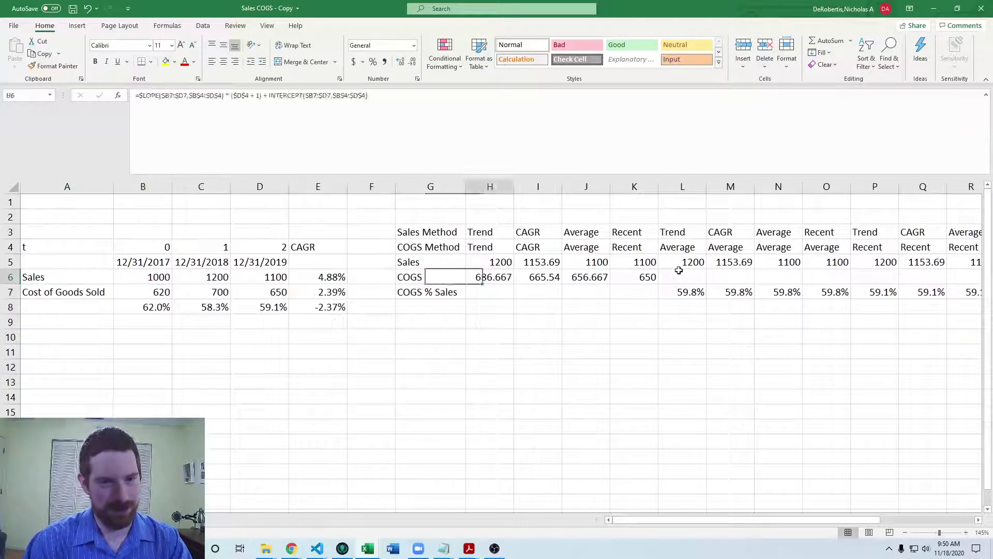
{"action": "key", "text": "Right"}
{"action": "key", "text": "Right"}
{"action": "key", "text": "Right"}
{"action": "key", "text": "Right"}
{"action": "key", "text": "Right"}
{"action": "left_click", "coordinate": [680, 274]}
{"action": "key", "text": "Down"}
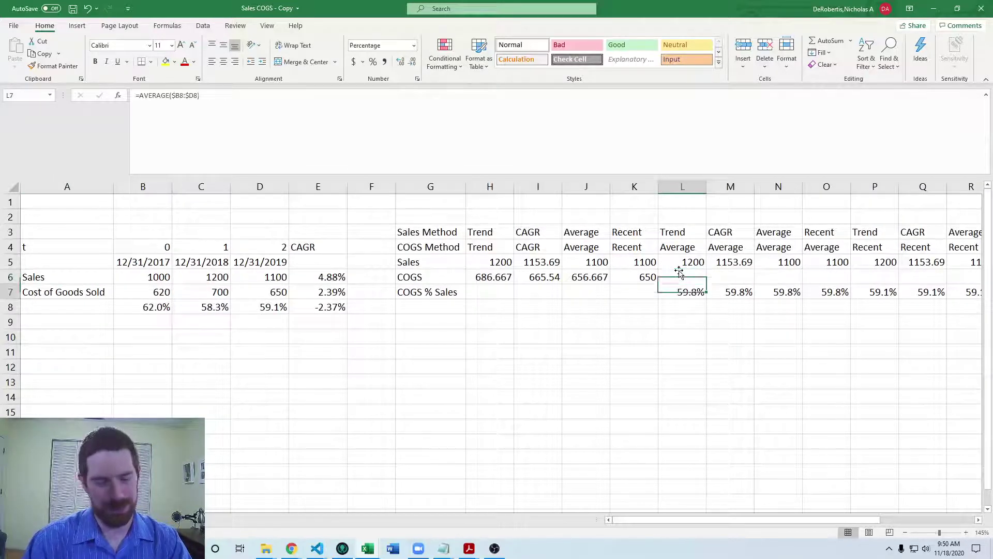
{"action": "key", "text": "Up"}
{"action": "key", "text": "Up"}
{"action": "key", "text": "Down"}
{"action": "key", "text": "Down"}
{"action": "key", "text": "Up"}
{"action": "key", "text": "Up"}
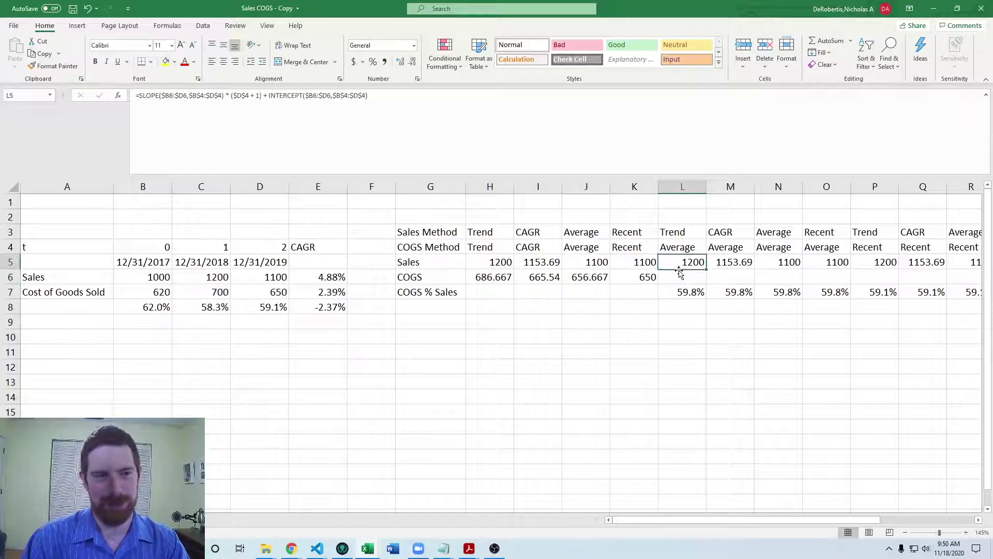
{"action": "key", "text": "Down"}
{"action": "type", "text": "="}
{"action": "key", "text": "Up"}
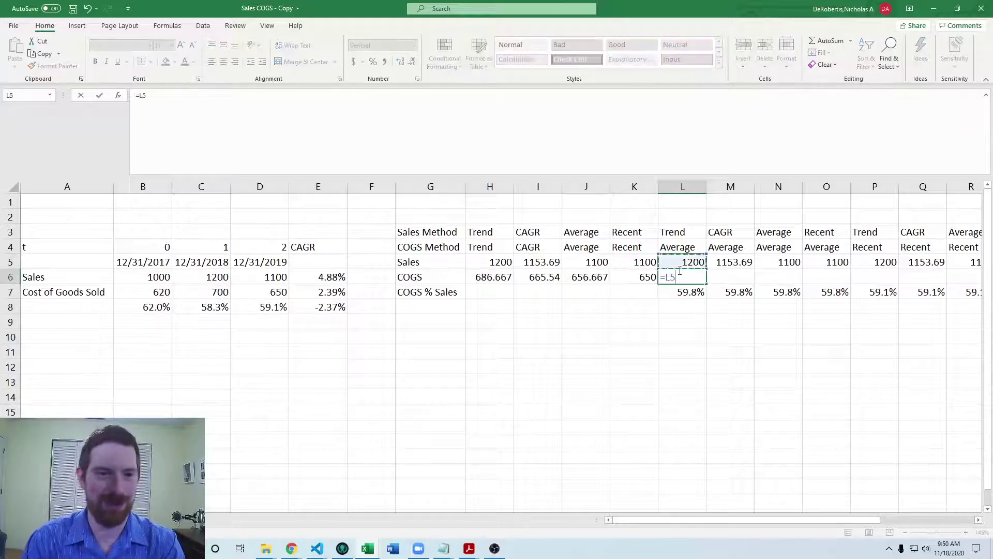
{"action": "type", "text": "*"}
{"action": "key", "text": "Down"}
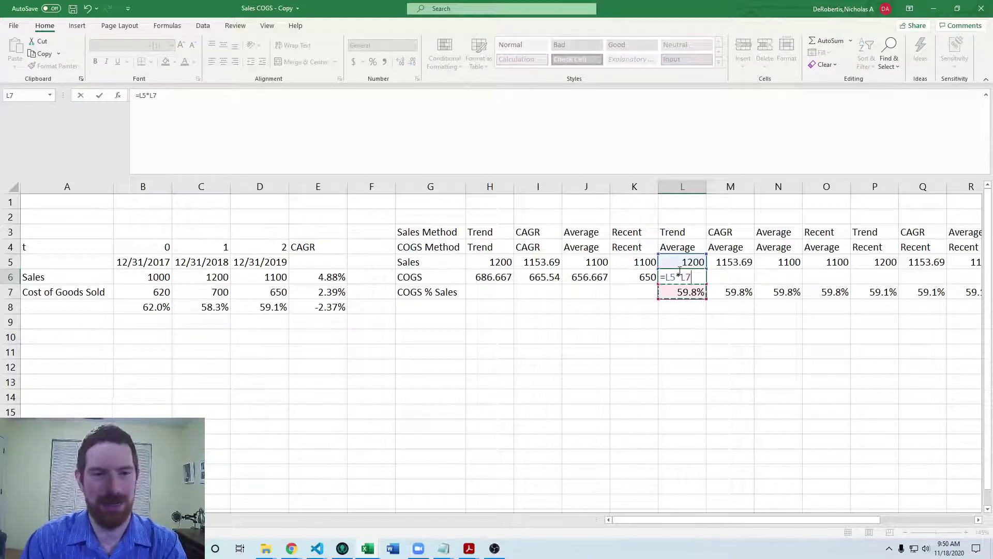
{"action": "key", "text": "Return"}
{"action": "left_click", "coordinate": [681, 278]}
{"action": "mouse_move", "coordinate": [708, 283]}
{"action": "left_mouse_down"}
{"action": "mouse_move", "coordinate": [924, 298]}
{"action": "mouse_move", "coordinate": [722, 275]}
{"action": "left_mouse_up"}
{"action": "left_click", "coordinate": [701, 280]}
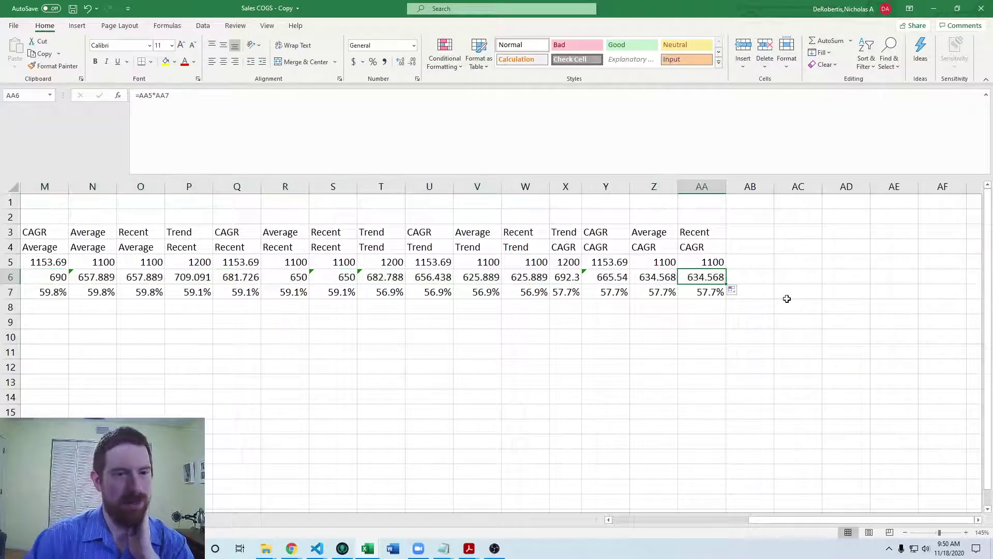
{"action": "key", "text": "Left"}
{"action": "key", "text": "Left"}
{"action": "key", "text": "Left"}
{"action": "key", "text": "Left"}
{"action": "key", "text": "Left"}
{"action": "key", "text": "Left"}
{"action": "key", "text": "Left"}
{"action": "key", "text": "Left"}
{"action": "key", "text": "Left"}
{"action": "key", "text": "Left"}
{"action": "key", "text": "Left"}
{"action": "key", "text": "Left"}
{"action": "key", "text": "Left"}
{"action": "key", "text": "Left"}
{"action": "key", "text": "Left"}
{"action": "key", "text": "Left"}
{"action": "key", "text": "Left"}
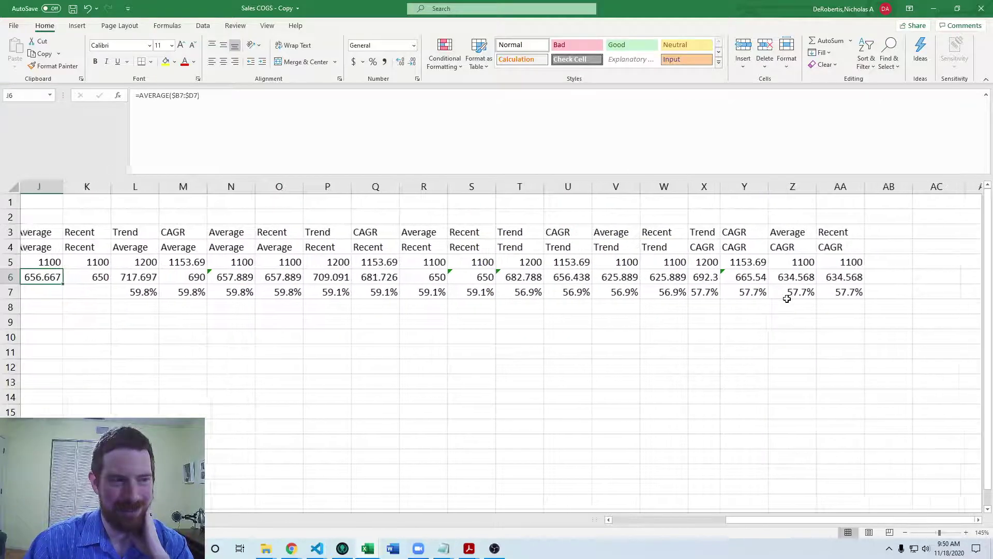
{"action": "key", "text": "Right"}
{"action": "key", "text": "Right"}
{"action": "key", "text": "Right"}
{"action": "key", "text": "Right"}
{"action": "key", "text": "Right"}
{"action": "key", "text": "Right"}
{"action": "key", "text": "Right"}
{"action": "key", "text": "Right"}
{"action": "key", "text": "Right"}
{"action": "key", "text": "Right"}
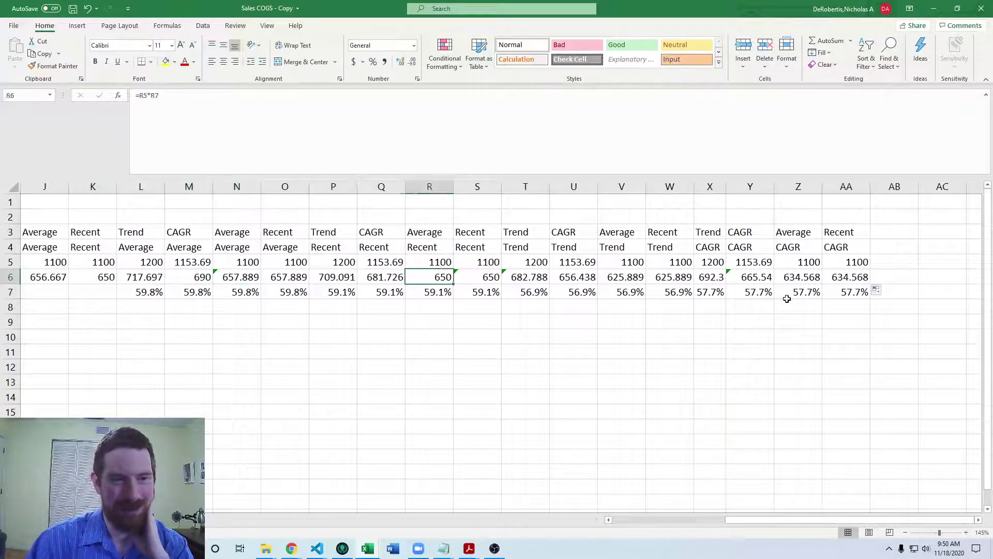
{"action": "key", "text": "Left"}
{"action": "key", "text": "Left"}
{"action": "key", "text": "Left"}
{"action": "key", "text": "Left"}
{"action": "key", "text": "Left"}
{"action": "key", "text": "Left"}
{"action": "key", "text": "Left"}
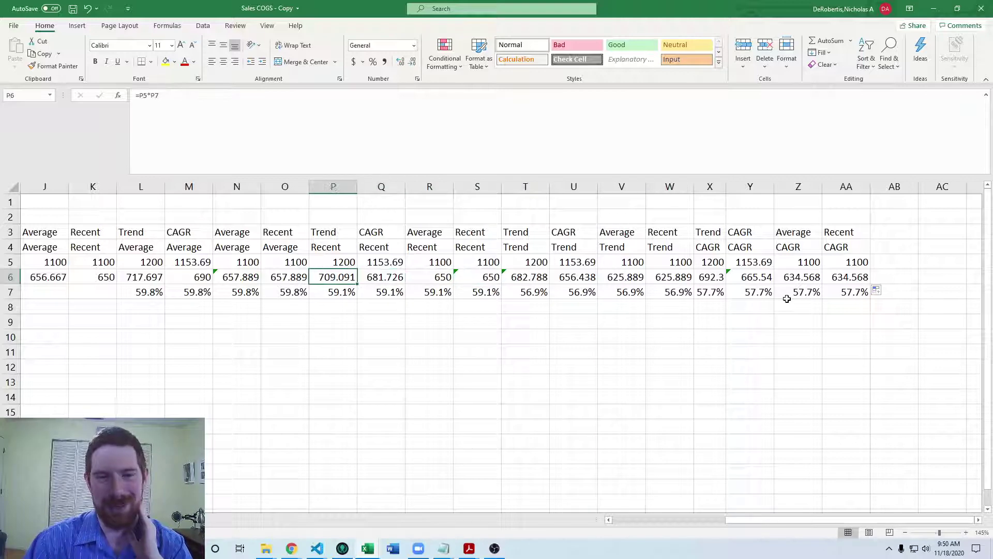
{"action": "key", "text": "Left"}
{"action": "key", "text": "Left"}
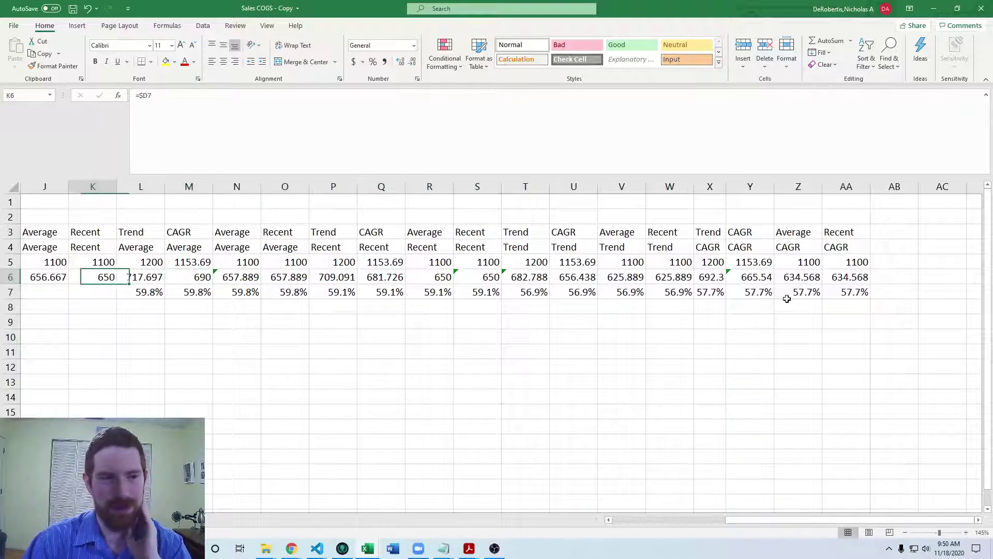
{"action": "key", "text": "Home"}
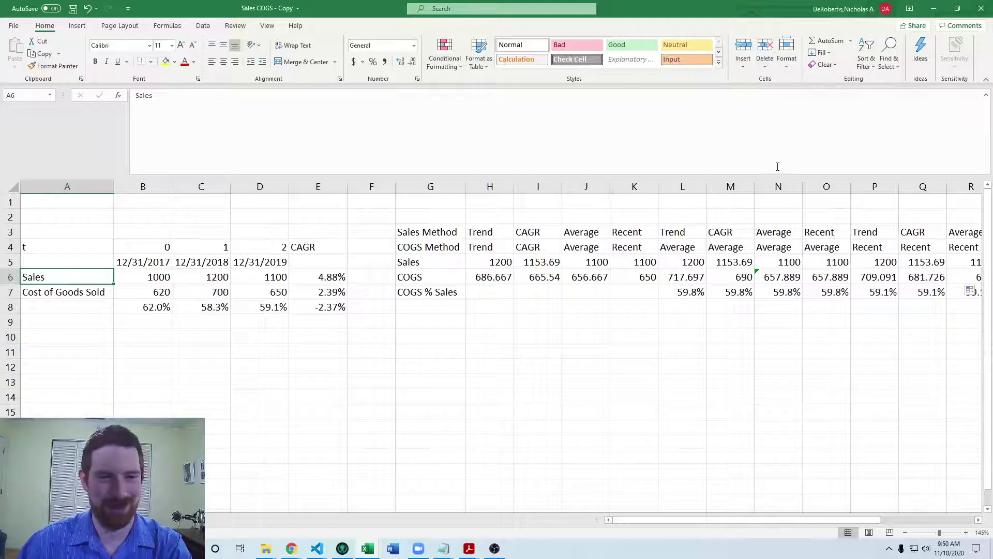
Select A5:D7 with the dates, Sales and Cost of Goods Sold history
{"action": "left_click", "coordinate": [642, 293]}
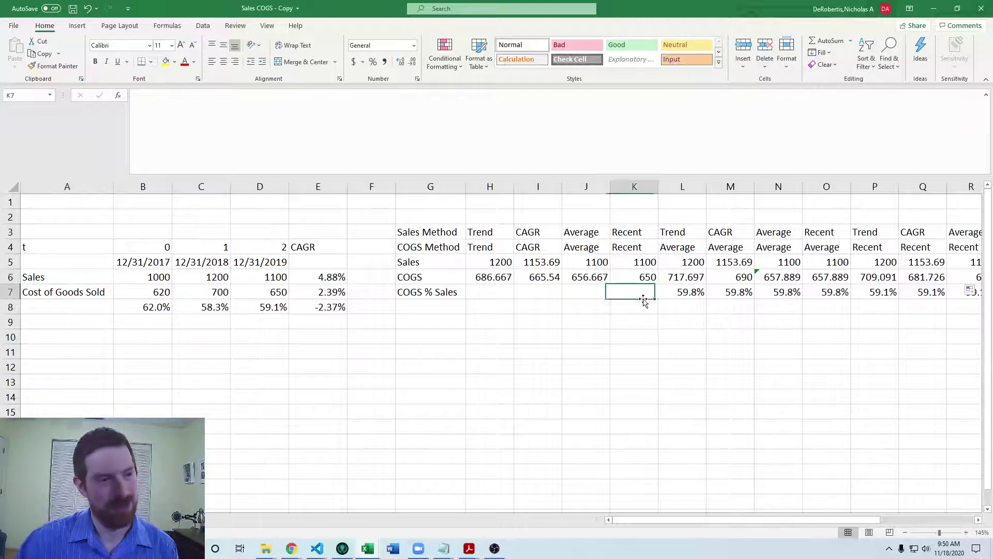
{"action": "left_click", "coordinate": [275, 346]}
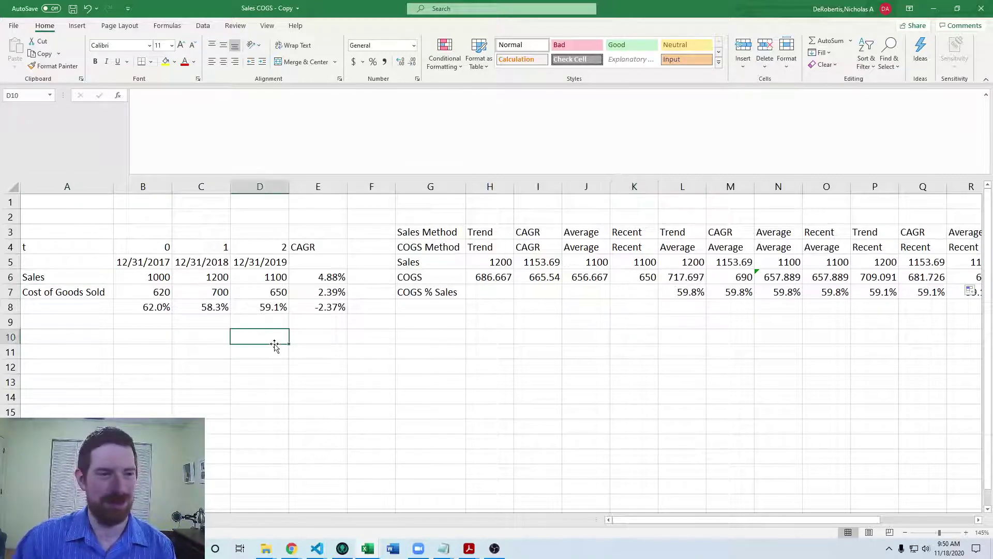
{"action": "left_click", "coordinate": [163, 347]}
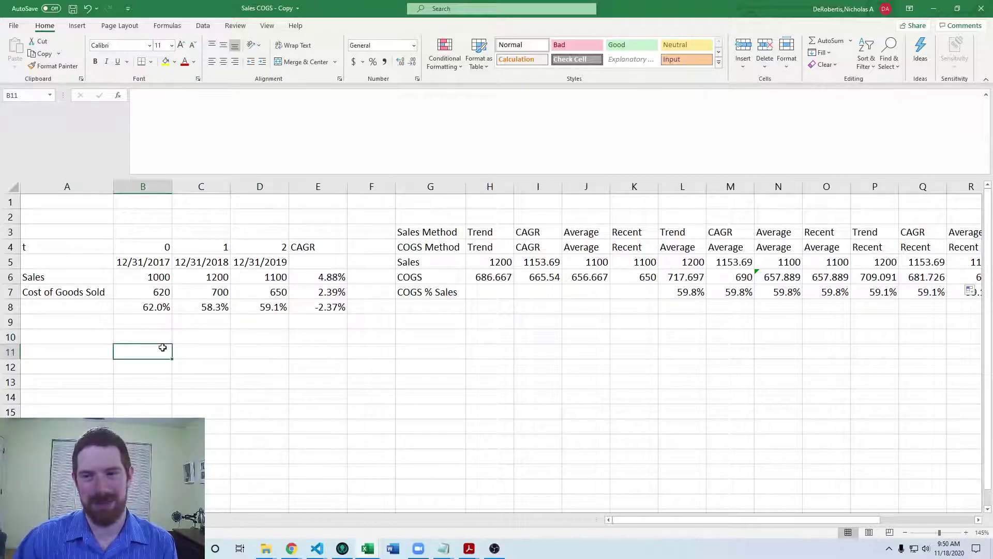
{"action": "left_click_drag", "start_coordinate": [92, 268], "coordinate": [266, 292]}
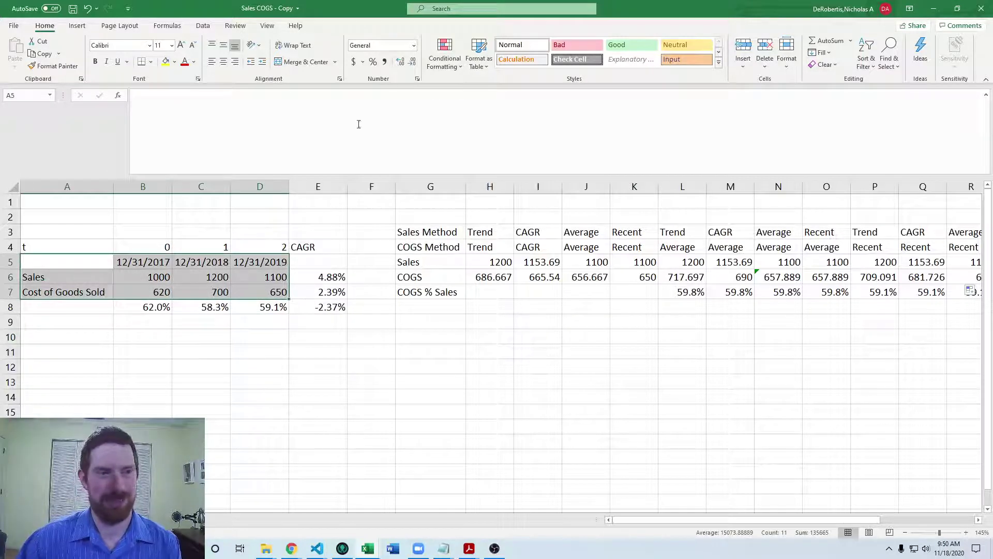
{"action": "left_click", "coordinate": [203, 26]}
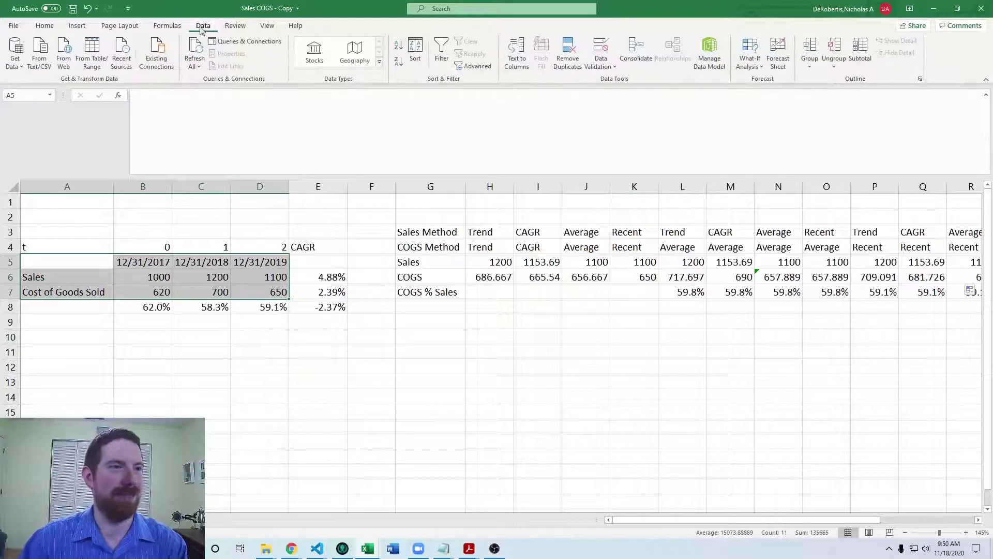
Insert the recommended line chart of Sales and COGS and place it below the data rows
{"action": "left_click", "coordinate": [44, 26]}
{"action": "left_click", "coordinate": [77, 25]}
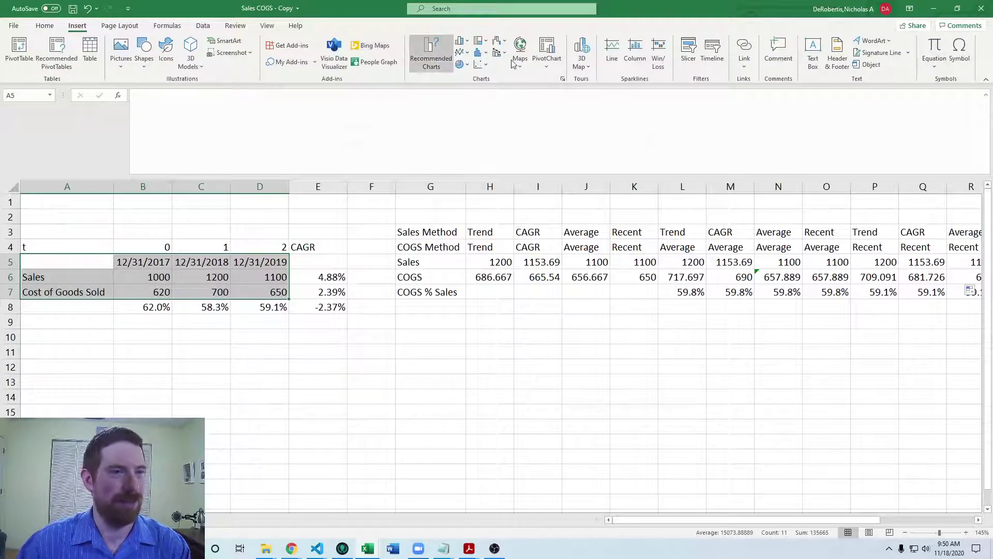
{"action": "left_click", "coordinate": [431, 55]}
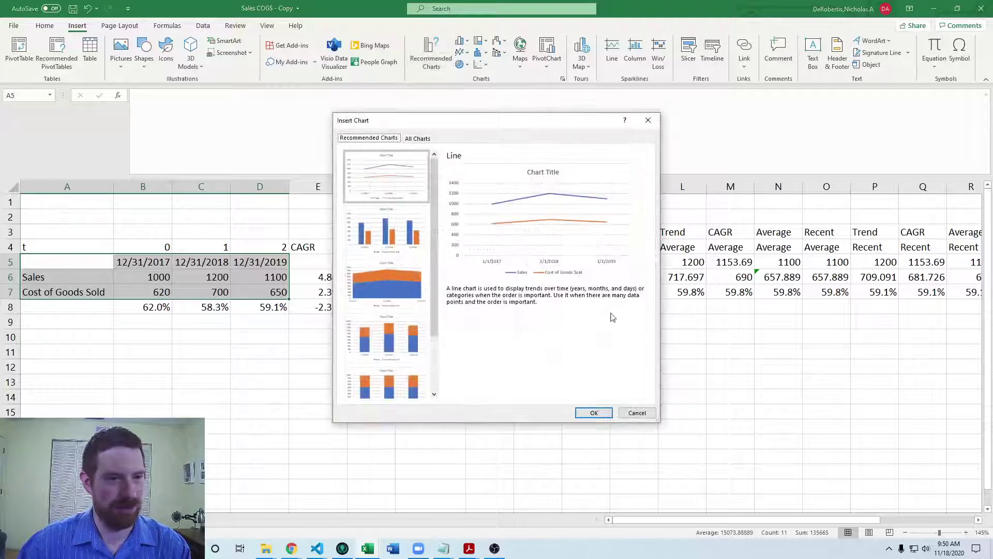
{"action": "left_click", "coordinate": [594, 412]}
{"action": "left_click_drag", "start_coordinate": [603, 266], "coordinate": [545, 342]}
{"action": "left_click", "coordinate": [696, 367]}
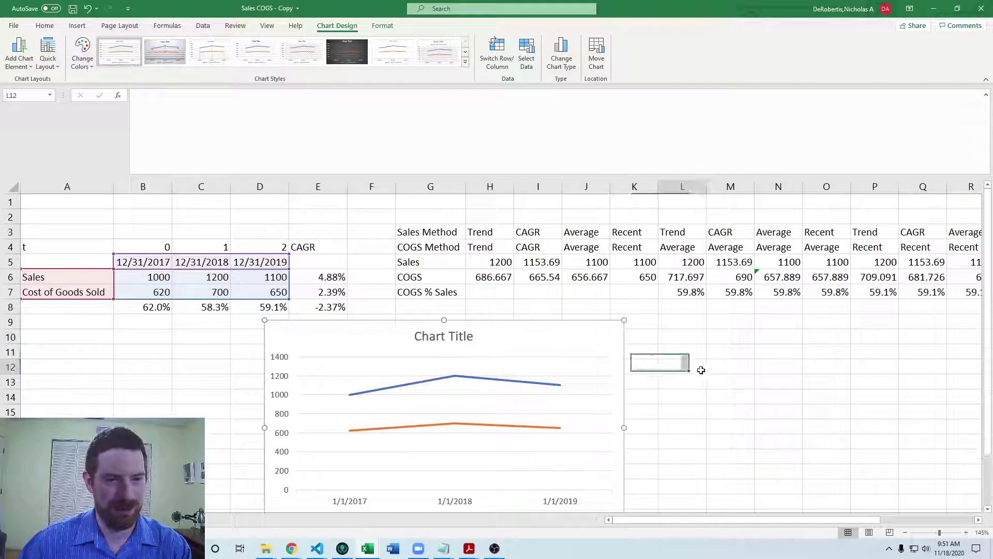
Replace the line chart's placeholder title with 'Financials Over Time'
{"action": "scroll", "coordinate": [690, 373], "scroll_direction": "down", "scroll_amount": 3}
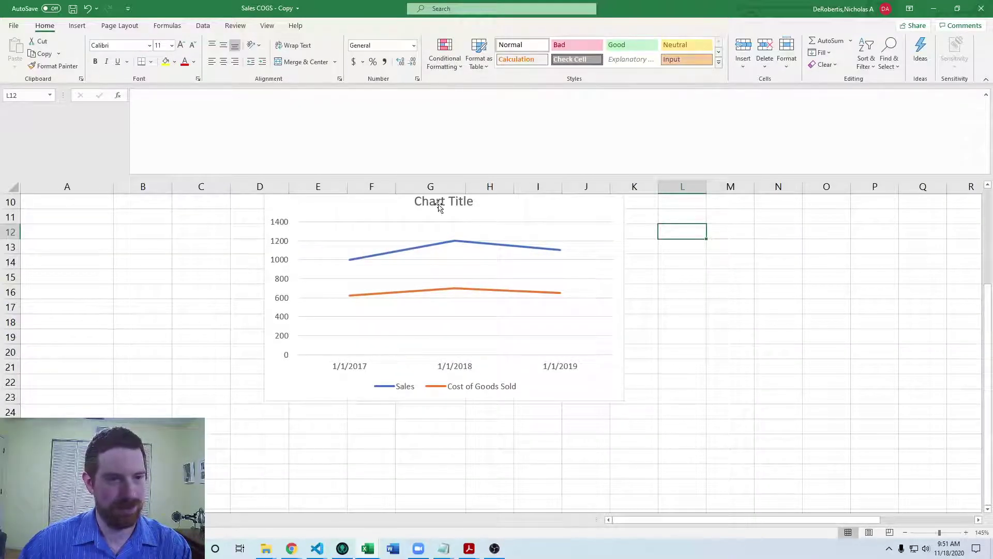
{"action": "left_click", "coordinate": [439, 201]}
{"action": "triple_click", "coordinate": [450, 202]}
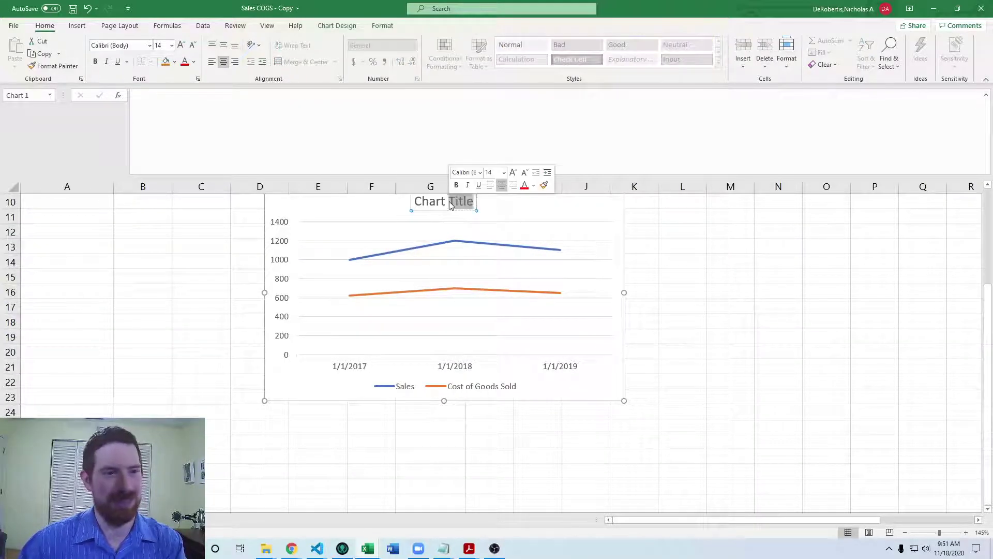
{"action": "triple_click", "coordinate": [459, 204]}
{"action": "double_click", "coordinate": [459, 204]}
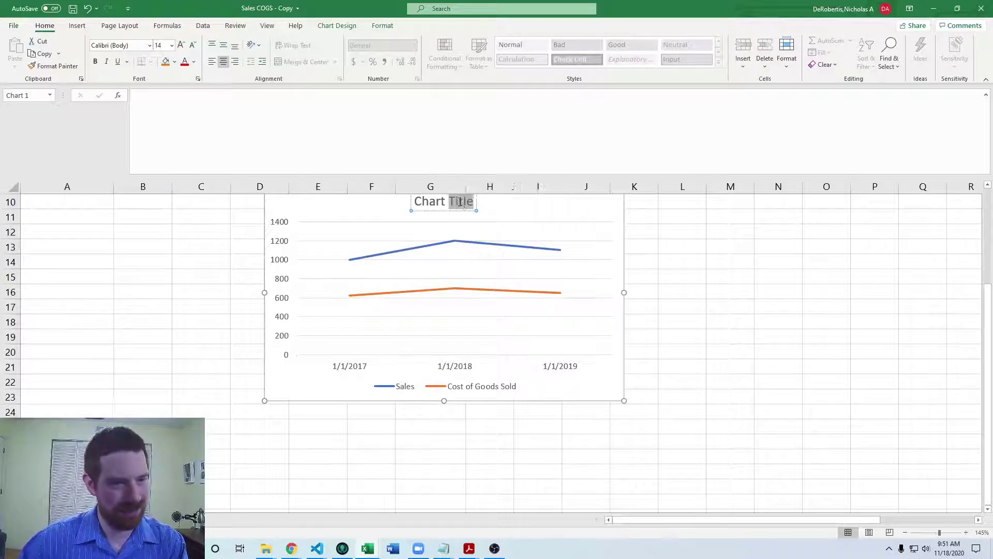
{"action": "key", "text": "BackSpace"}
{"action": "key", "text": "BackSpace"}
{"action": "key", "text": "BackSpace"}
{"action": "key", "text": "BackSpace"}
{"action": "key", "text": "BackSpace"}
{"action": "key", "text": "BackSpace"}
{"action": "key", "text": "BackSpace"}
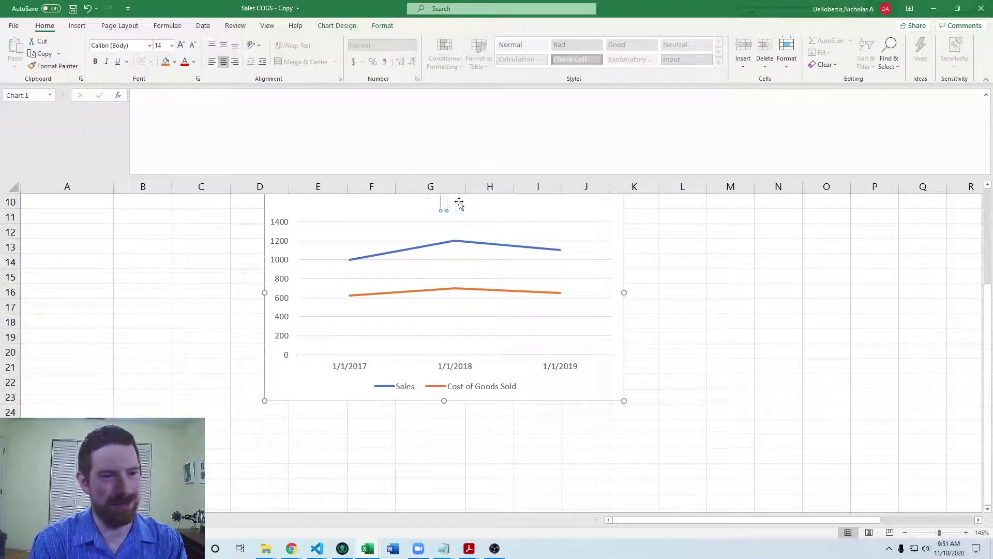
{"action": "type", "text": "Financials Over Time"}
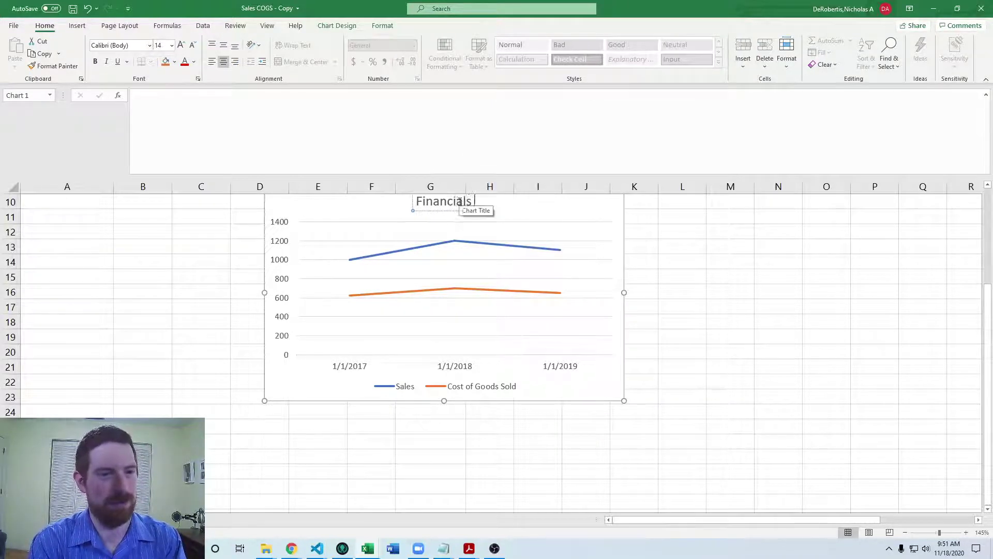
{"action": "left_click", "coordinate": [678, 263]}
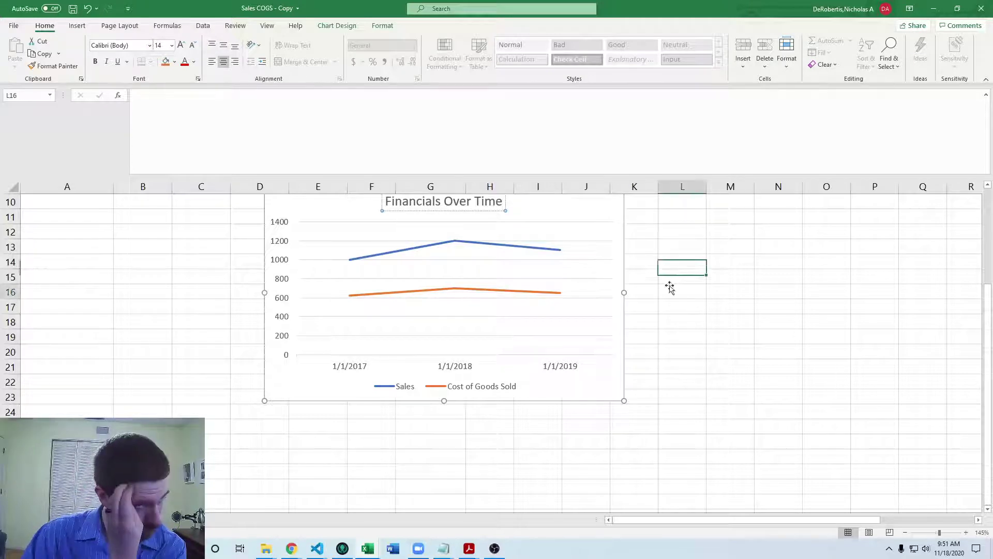
{"action": "left_click", "coordinate": [689, 290]}
{"action": "scroll", "coordinate": [691, 291], "scroll_direction": "up", "scroll_amount": 2}
{"action": "scroll", "coordinate": [692, 291], "scroll_direction": "down", "scroll_amount": 1}
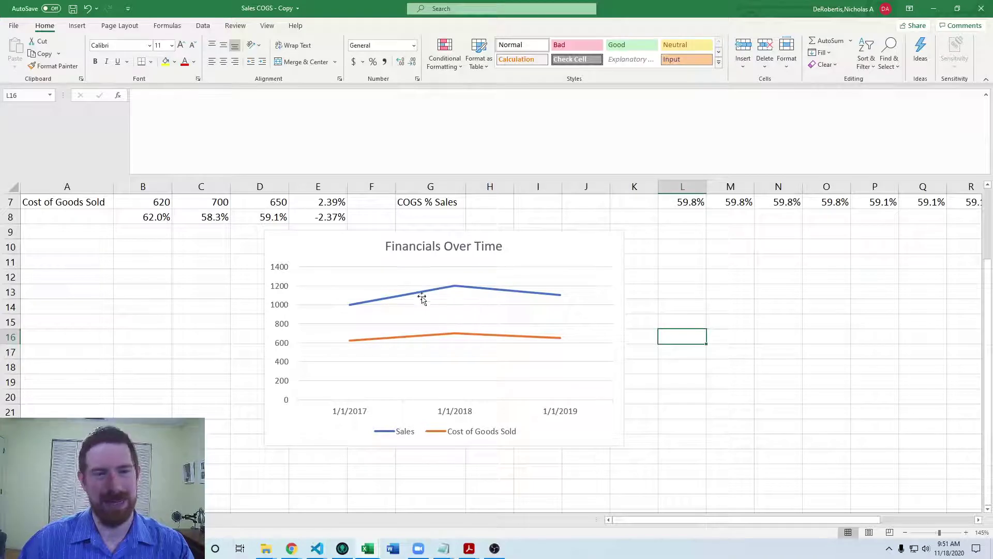
{"action": "scroll", "coordinate": [374, 310], "scroll_direction": "up", "scroll_amount": 1}
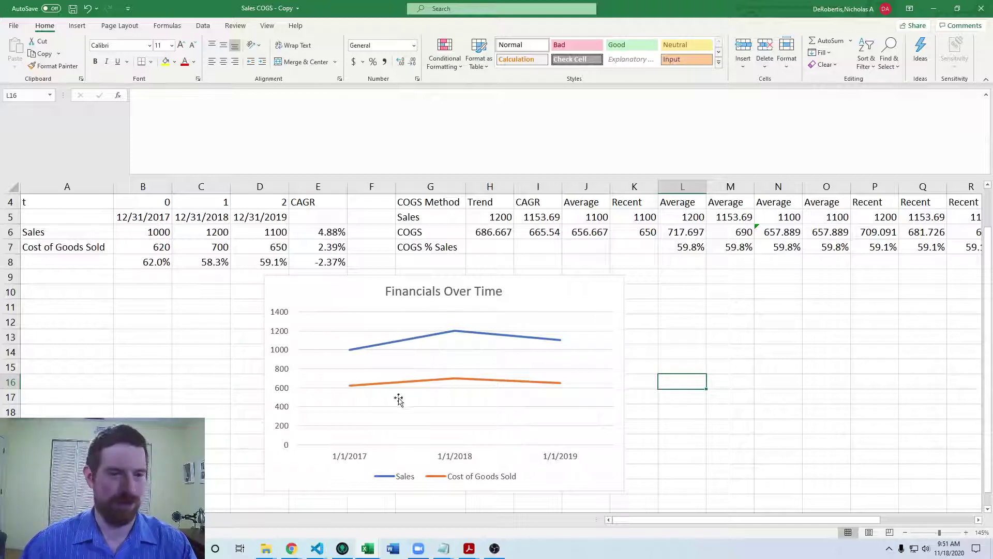
{"action": "left_click", "coordinate": [670, 346]}
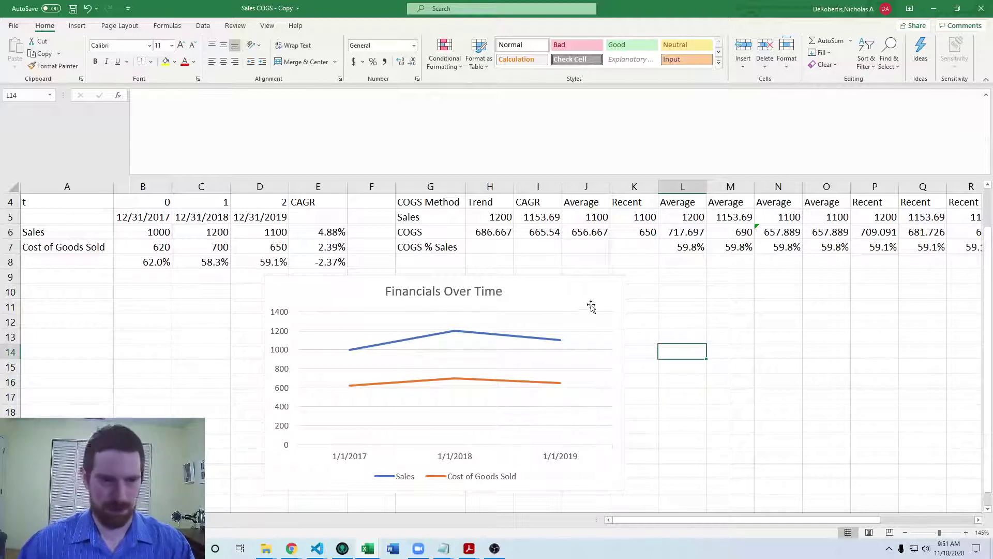
{"action": "left_click", "coordinate": [725, 293]}
{"action": "left_click", "coordinate": [714, 316]}
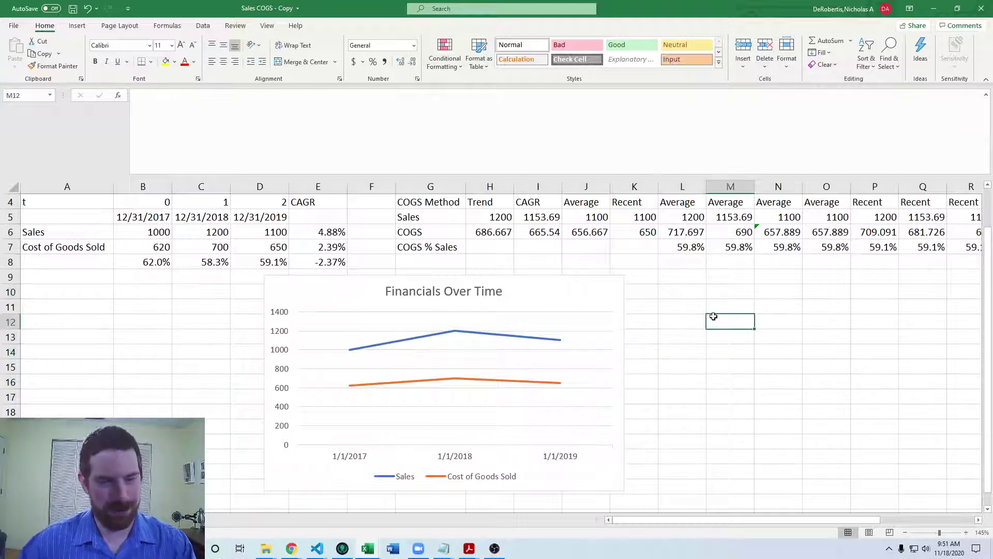
{"action": "left_click", "coordinate": [720, 280]}
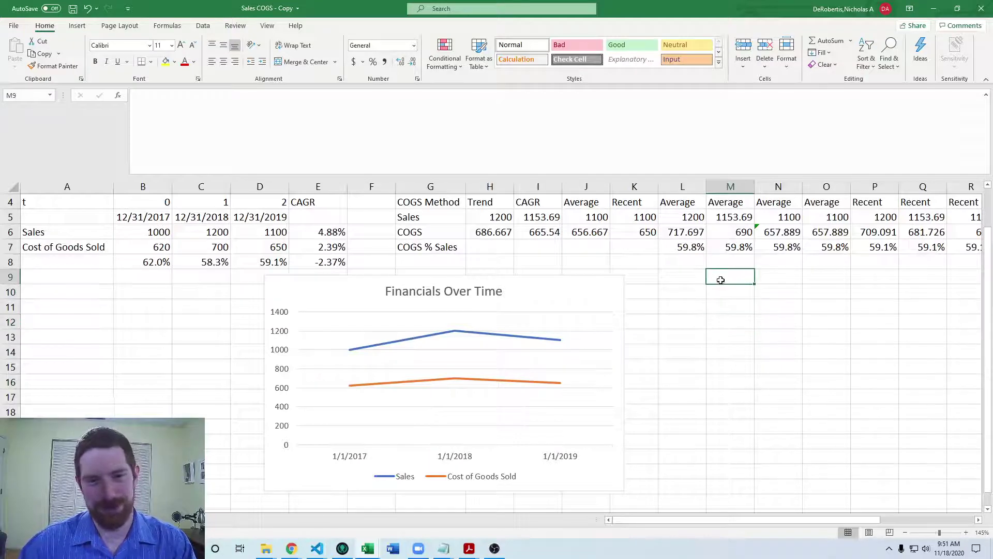
{"action": "left_click", "coordinate": [722, 327]}
{"action": "left_click", "coordinate": [698, 311]}
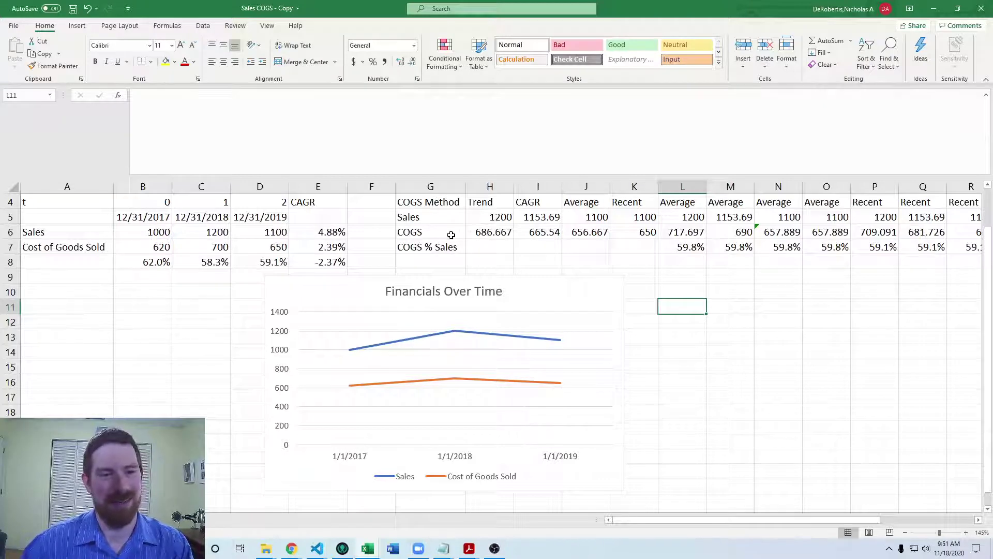
{"action": "left_click", "coordinate": [487, 232]}
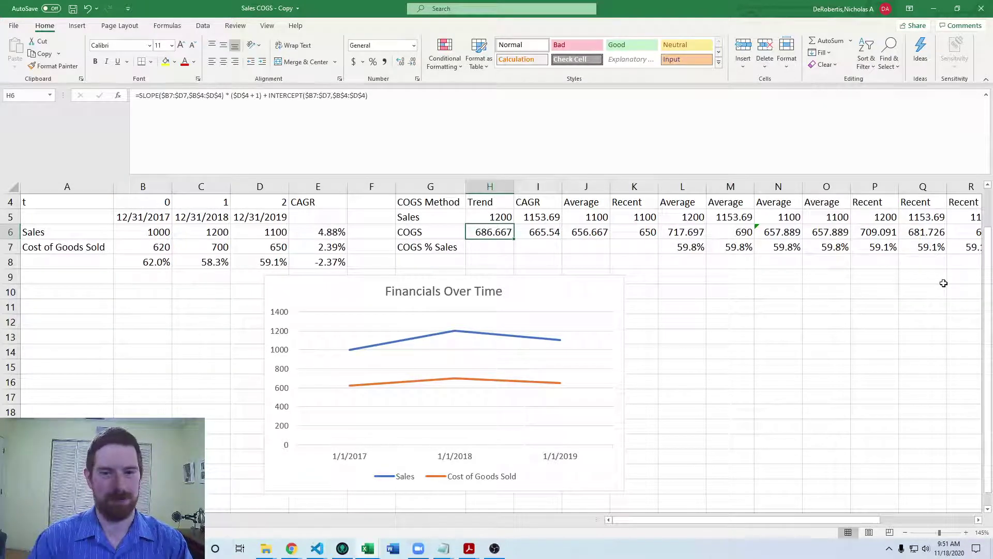
Insert a Box & Whisker chart of the row 6 COGS forecasts beside the line chart
{"action": "key", "text": "ctrl+shift+Right"}
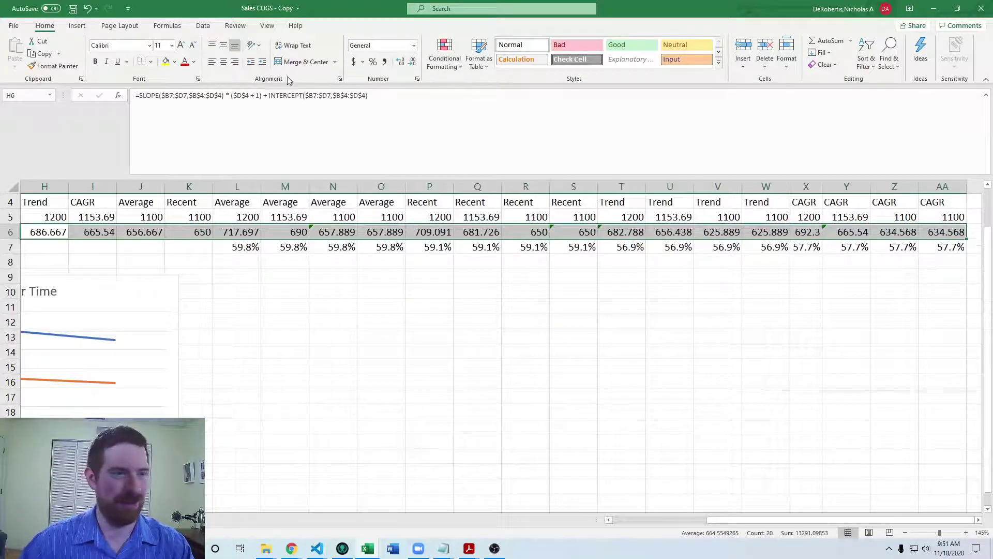
{"action": "left_click", "coordinate": [77, 26]}
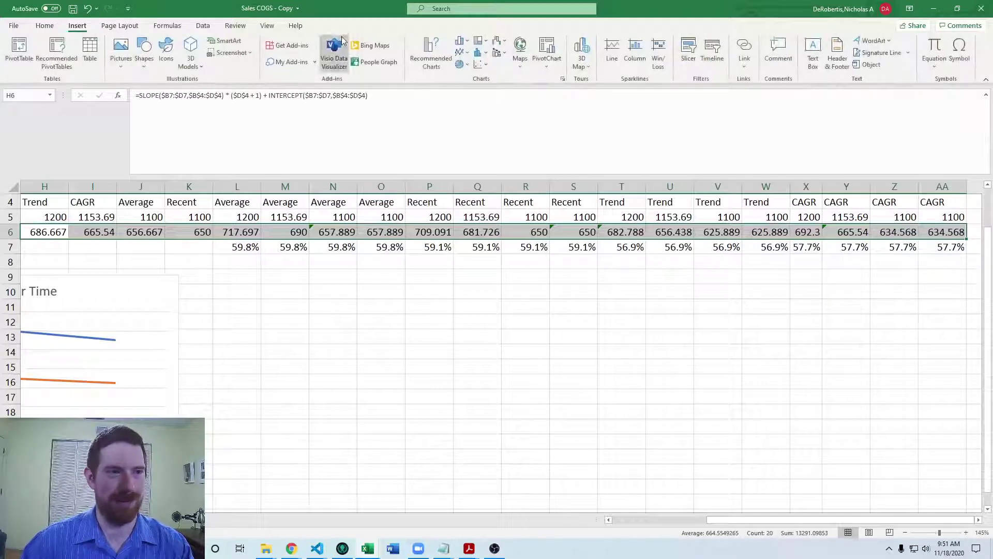
{"action": "left_click", "coordinate": [444, 44]}
{"action": "left_click", "coordinate": [416, 138]}
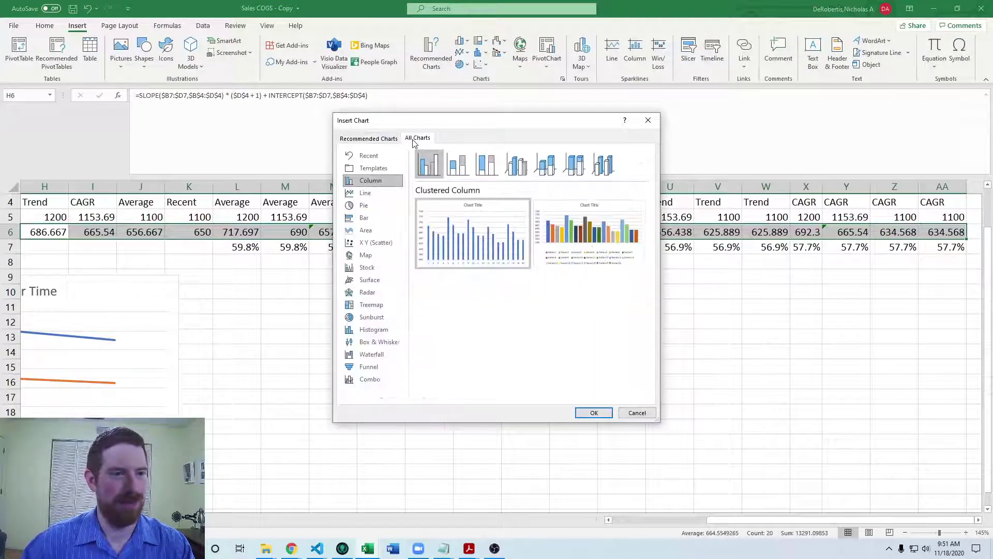
{"action": "left_click", "coordinate": [377, 354]}
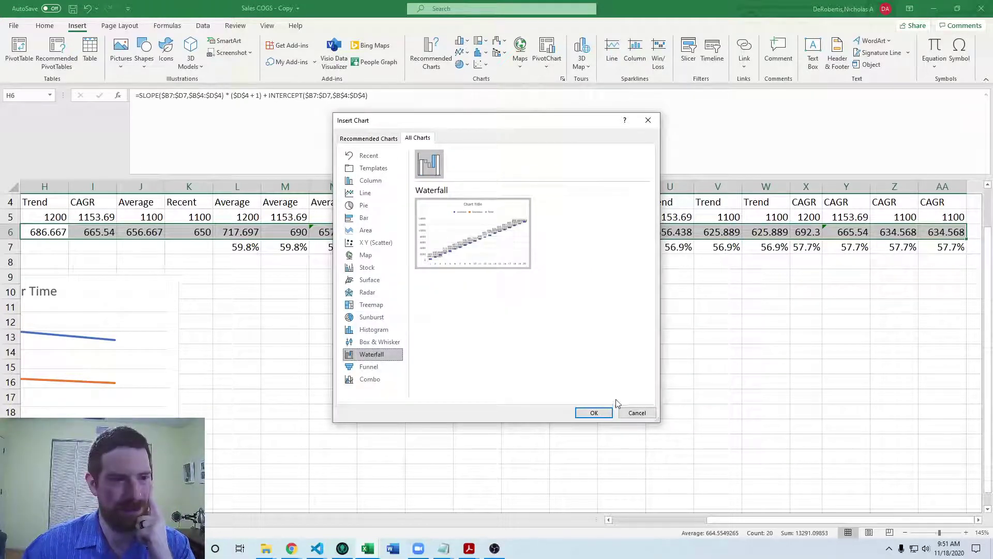
{"action": "key", "text": "Up"}
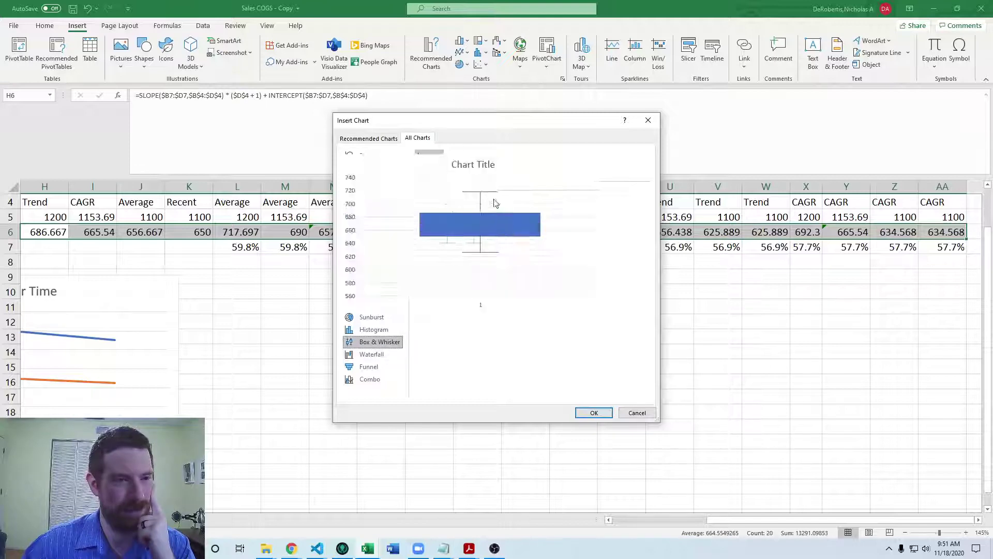
{"action": "left_click", "coordinate": [594, 413]}
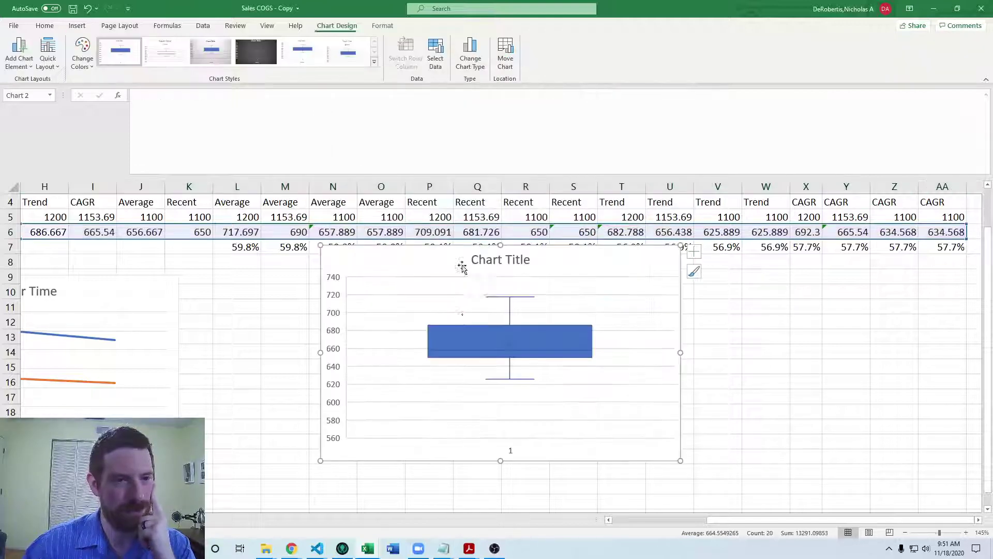
{"action": "left_click_drag", "start_coordinate": [526, 290], "coordinate": [401, 323]}
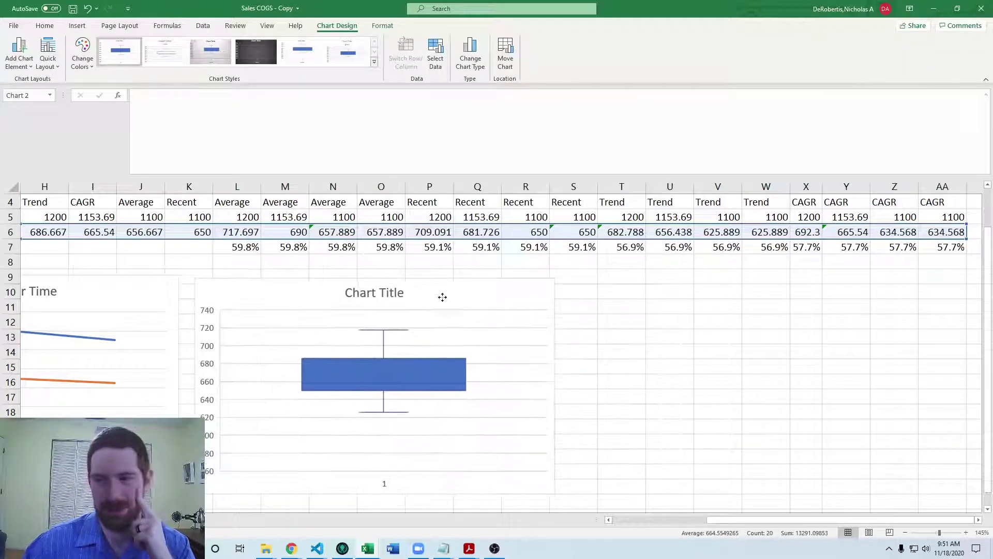
Title the box plot 'COGS Forecast by Method'
{"action": "left_click", "coordinate": [380, 295]}
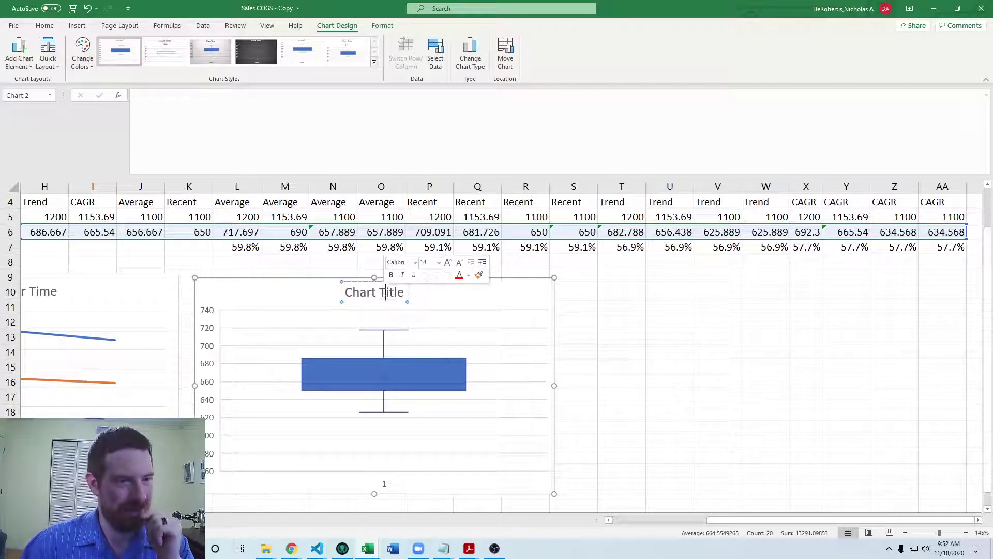
{"action": "triple_click", "coordinate": [391, 293]}
{"action": "type", "text": "C"}
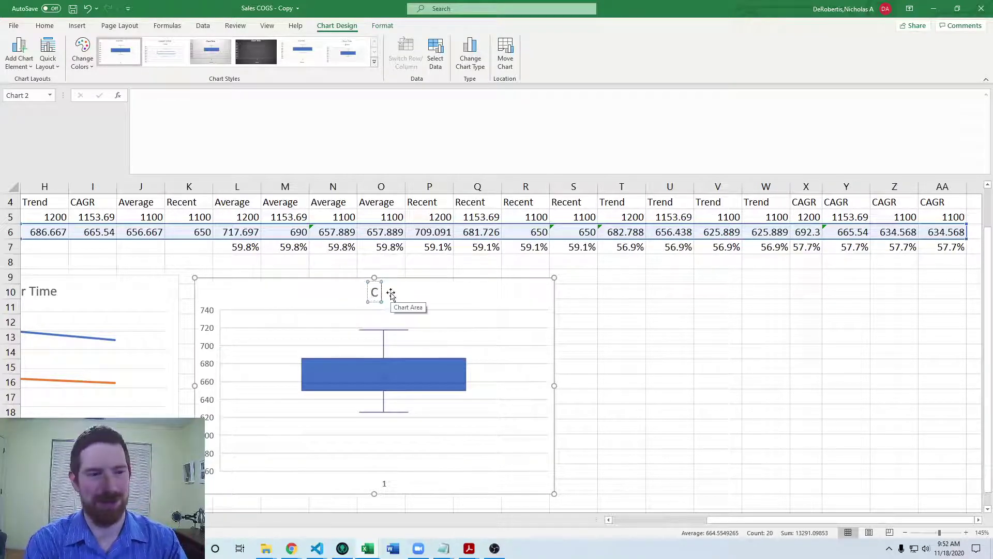
{"action": "type", "text": "OGS"}
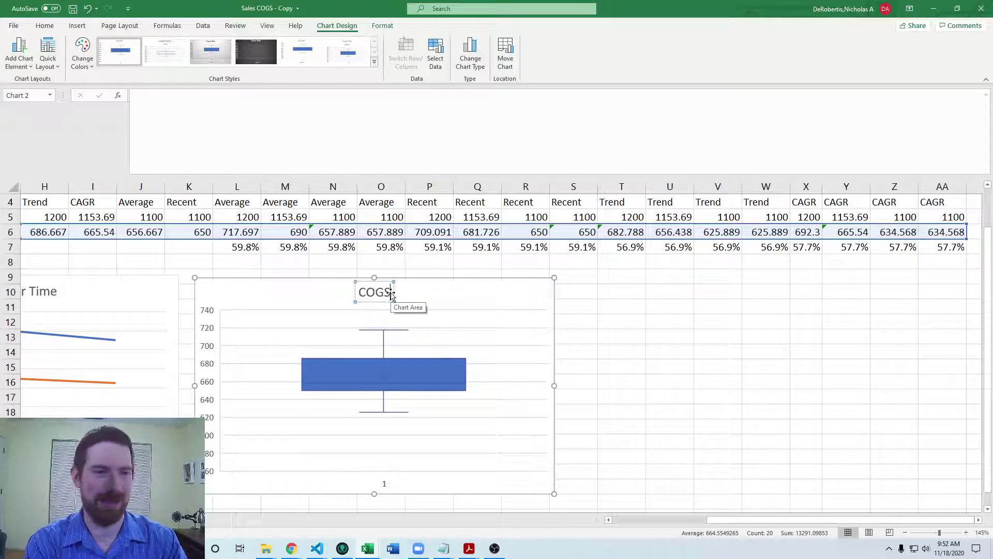
{"action": "type", "text": " Forec"}
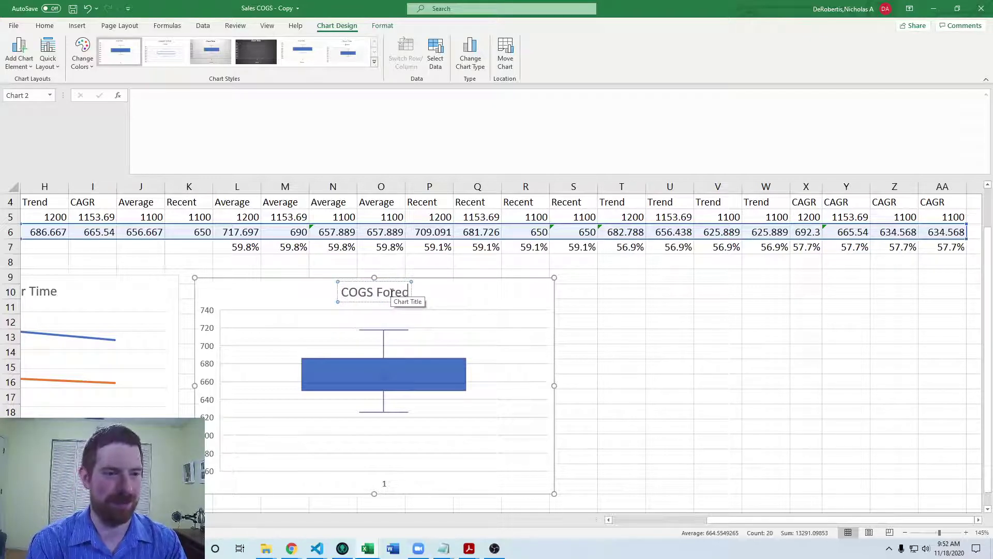
{"action": "type", "text": "ast by Method"}
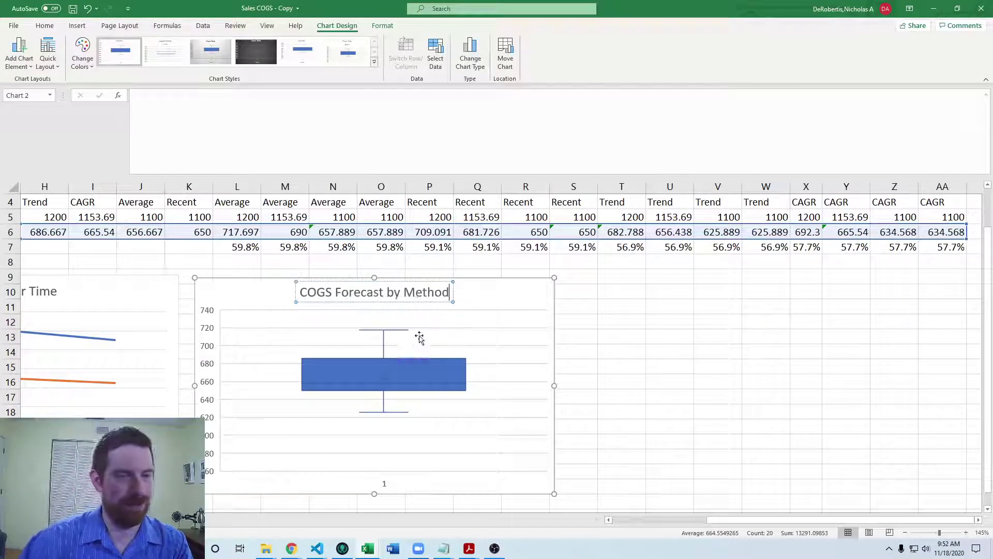
{"action": "left_click", "coordinate": [639, 326]}
{"action": "left_click", "coordinate": [595, 368]}
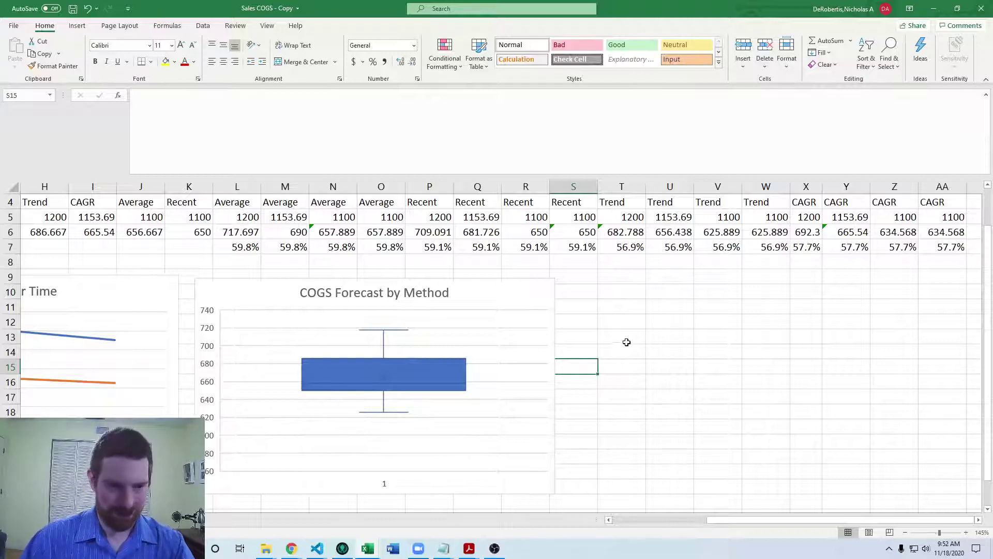
{"action": "left_click", "coordinate": [628, 340]}
{"action": "key", "text": "Left"}
{"action": "key", "text": "Left"}
{"action": "key", "text": "Left"}
{"action": "key", "text": "Left"}
{"action": "key", "text": "Left"}
{"action": "key", "text": "Left"}
{"action": "key", "text": "Left"}
{"action": "key", "text": "Left"}
{"action": "key", "text": "Left"}
{"action": "key", "text": "Left"}
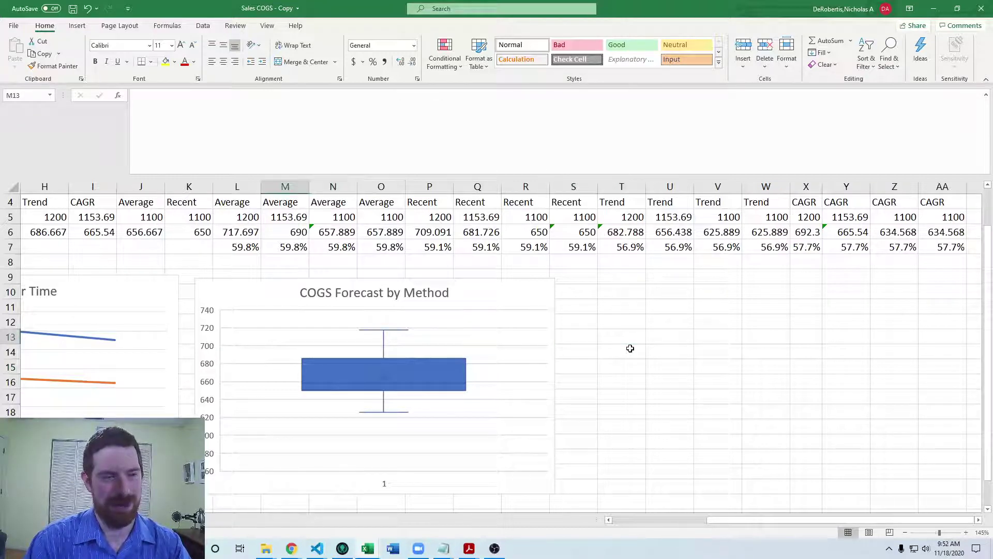
{"action": "key", "text": "Left"}
{"action": "key", "text": "Left"}
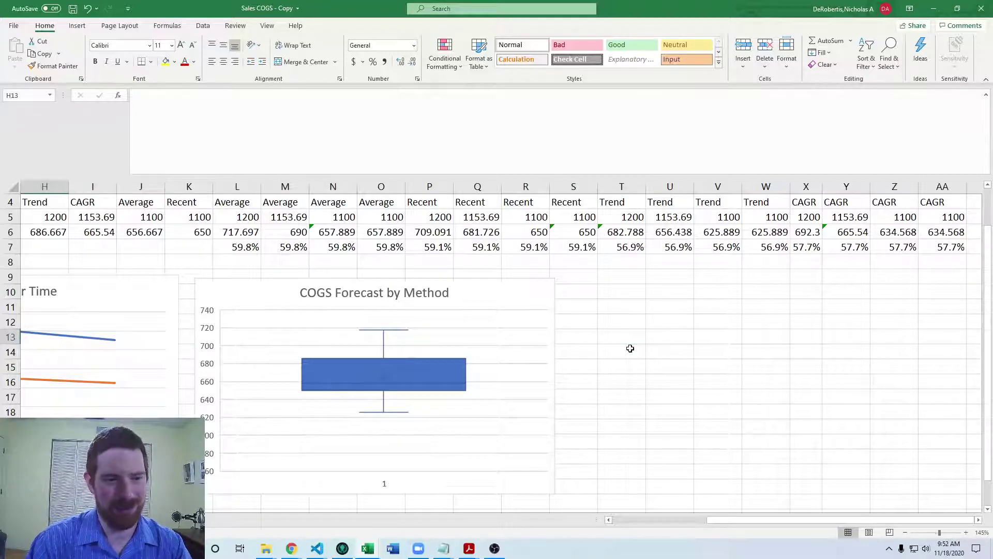
{"action": "key", "text": "Left"}
{"action": "key", "text": "Left"}
{"action": "key", "text": "Left"}
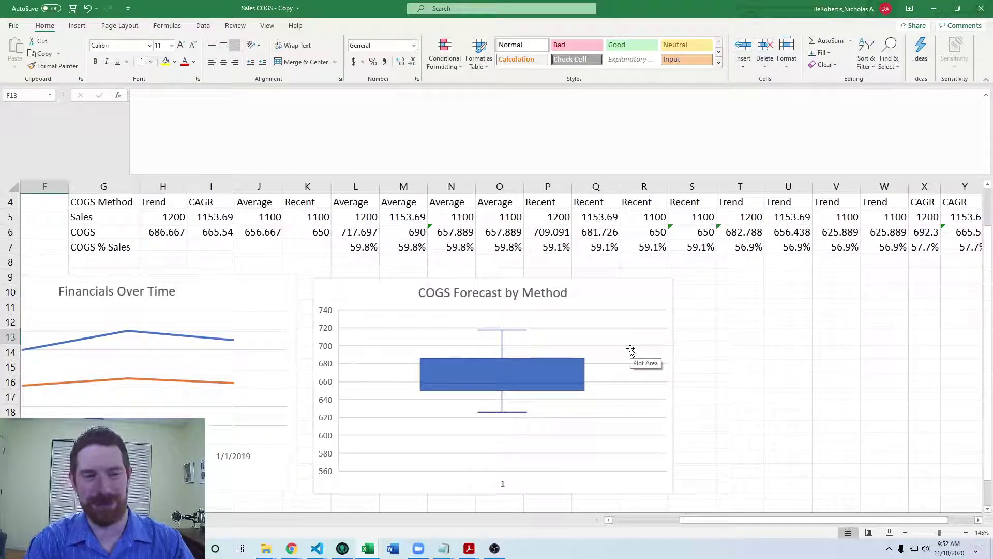
{"action": "key", "text": "Left"}
{"action": "key", "text": "Left"}
{"action": "key", "text": "Left"}
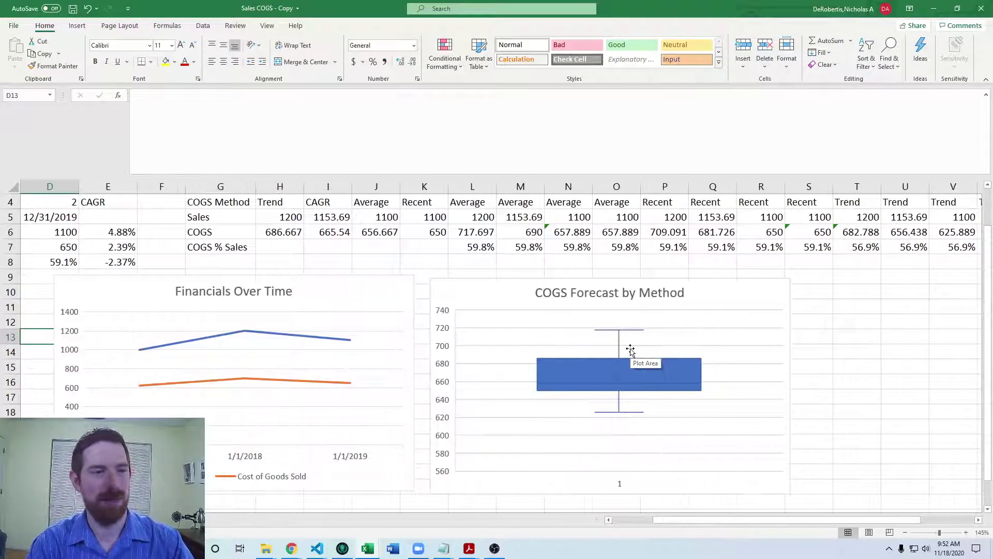
{"action": "key", "text": "Left"}
{"action": "key", "text": "Up"}
{"action": "key", "text": "Up"}
{"action": "key", "text": "Up"}
{"action": "key", "text": "Up"}
{"action": "key", "text": "Up"}
{"action": "key", "text": "Up"}
{"action": "key", "text": "Up"}
{"action": "key", "text": "Up"}
{"action": "key", "text": "Up"}
{"action": "key", "text": "Up"}
{"action": "key", "text": "Up"}
{"action": "key", "text": "Up"}
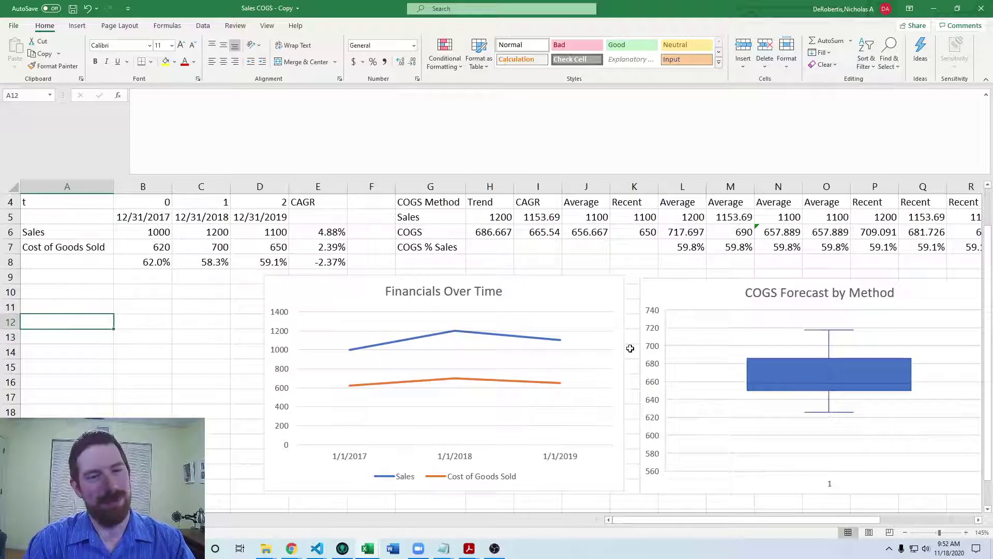